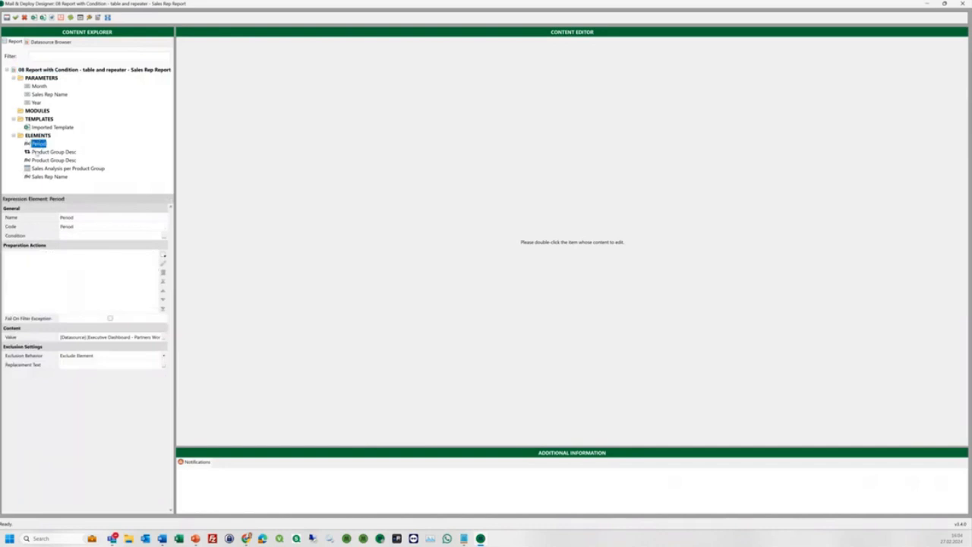
# Inspect the report elements' properties down to the Sales Rep Name element.
pyautogui.click(38, 160)
pyautogui.click(41, 169)
pyautogui.click(43, 176)
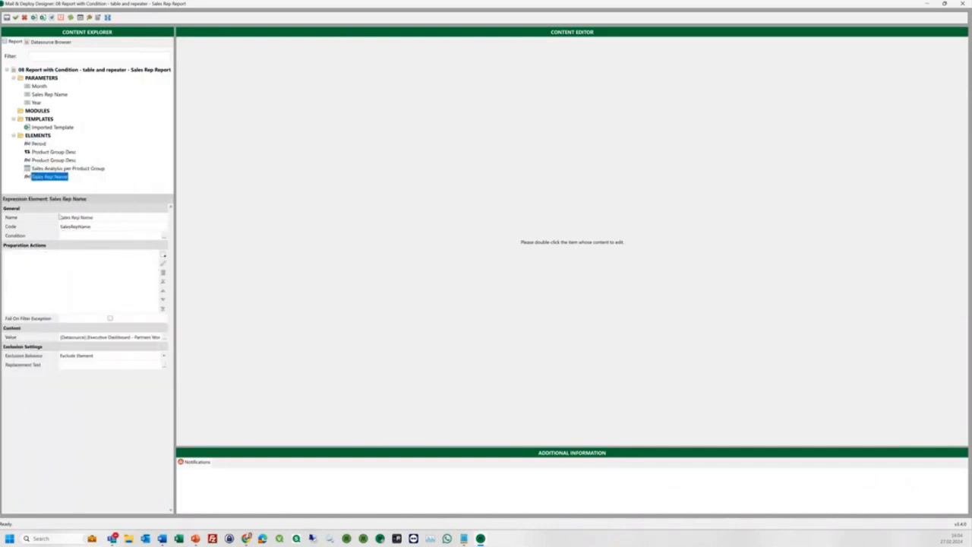
# Open the Imported Template and view the report's filter conditions and placeholder cells.
pyautogui.doubleClick(51, 128)
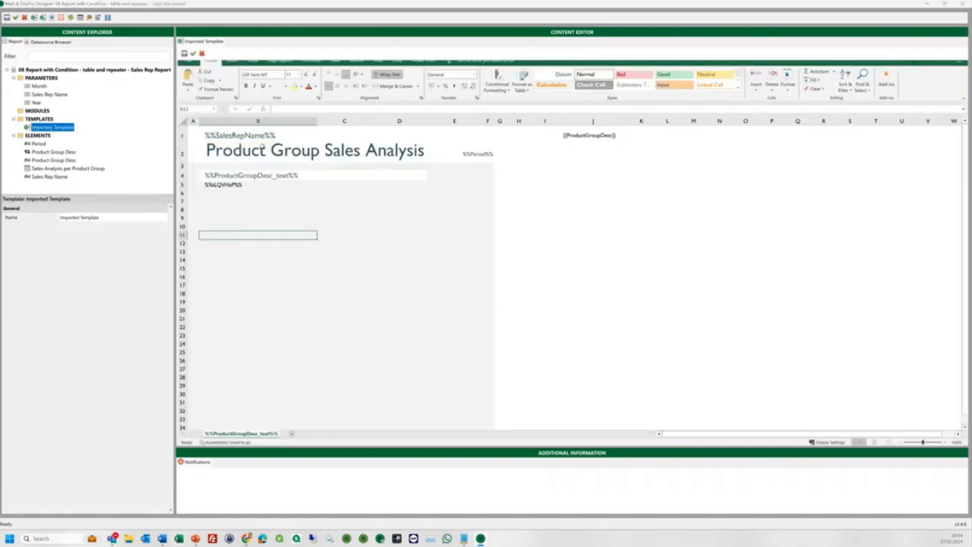
pyautogui.click(474, 154)
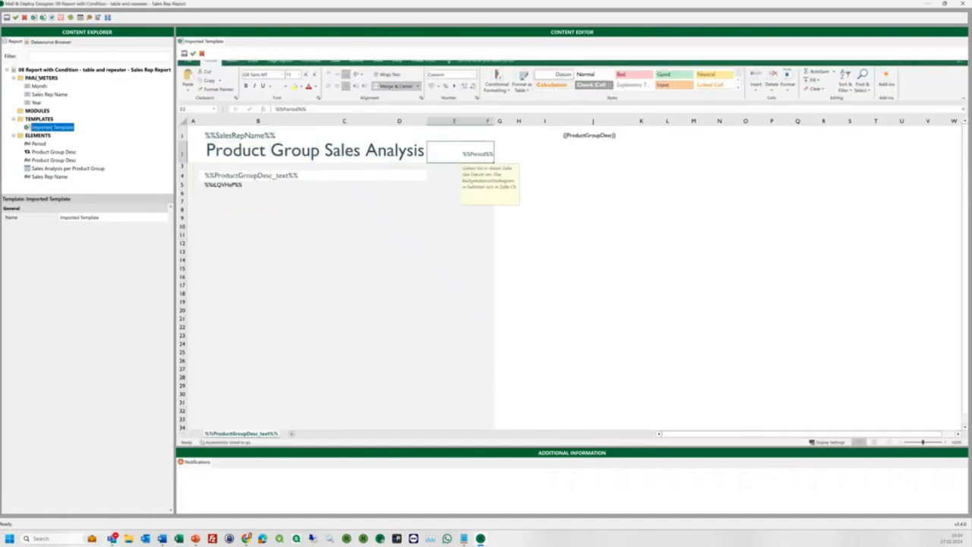
pyautogui.click(36, 71)
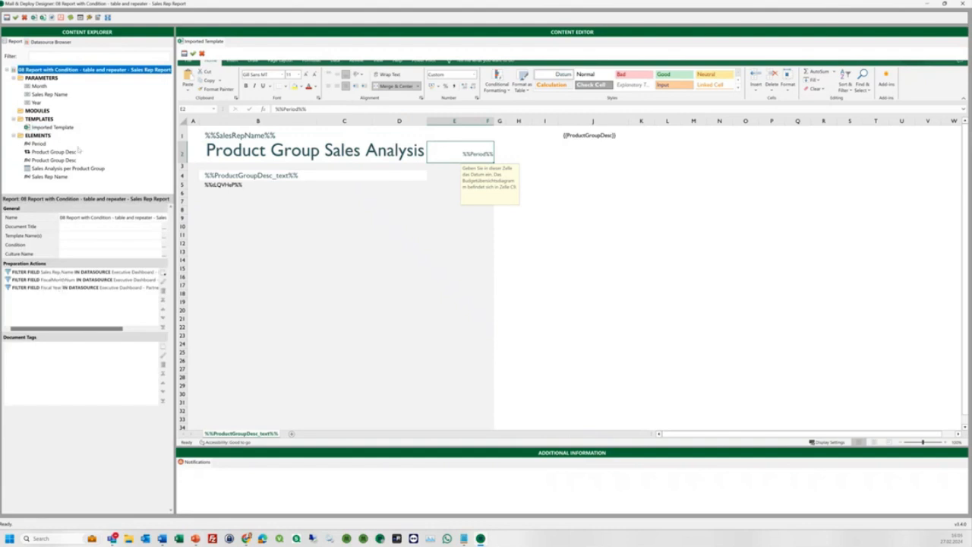
pyautogui.click(236, 200)
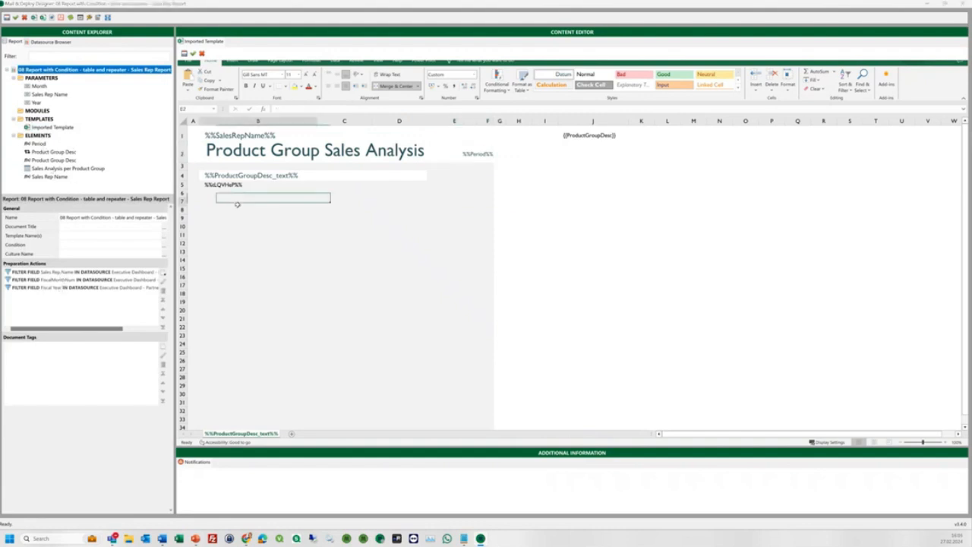
pyautogui.click(227, 177)
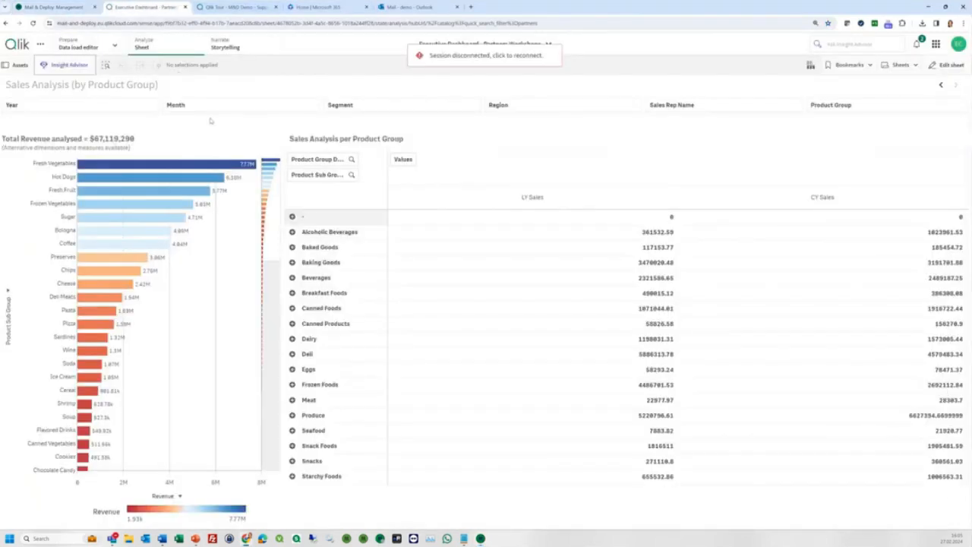
# Filter the dashboard to one sales rep, month 3 and fiscal year 2016.
pyautogui.click(687, 110)
pyautogui.click(667, 161)
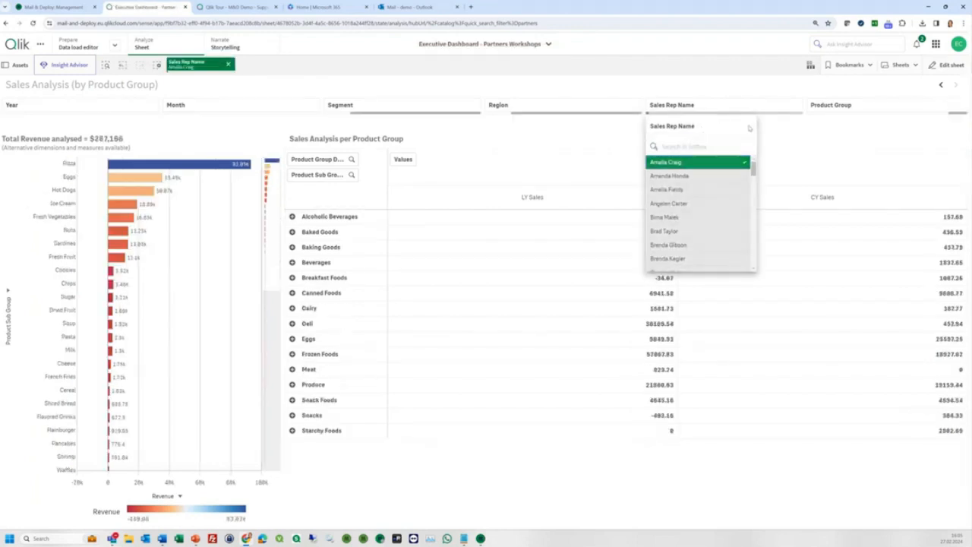
pyautogui.click(747, 126)
pyautogui.click(202, 106)
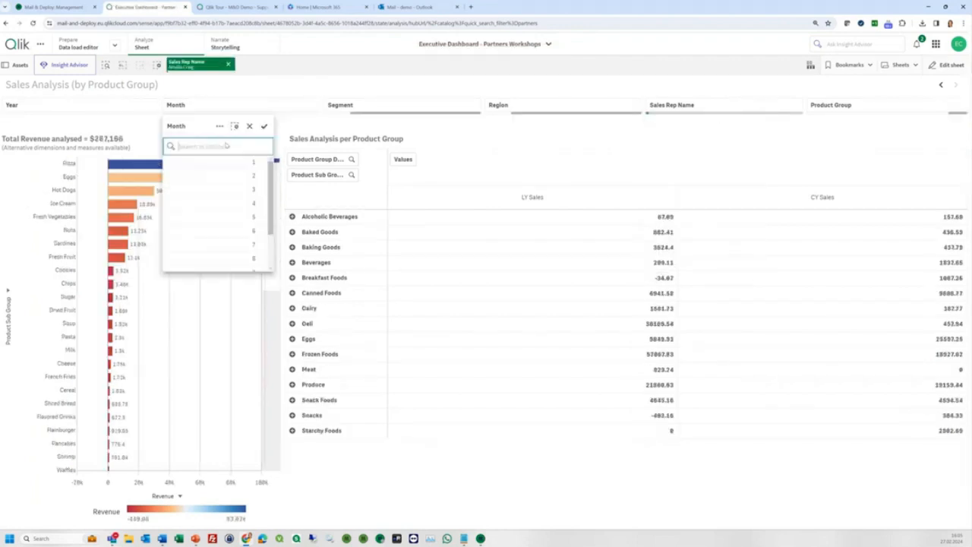
pyautogui.click(238, 189)
pyautogui.click(263, 126)
pyautogui.click(50, 110)
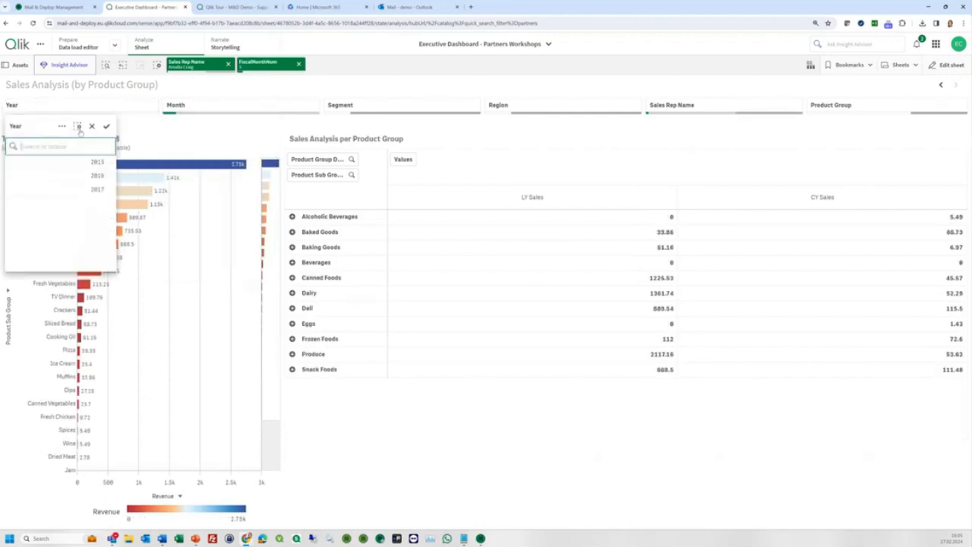
pyautogui.click(92, 176)
pyautogui.click(106, 126)
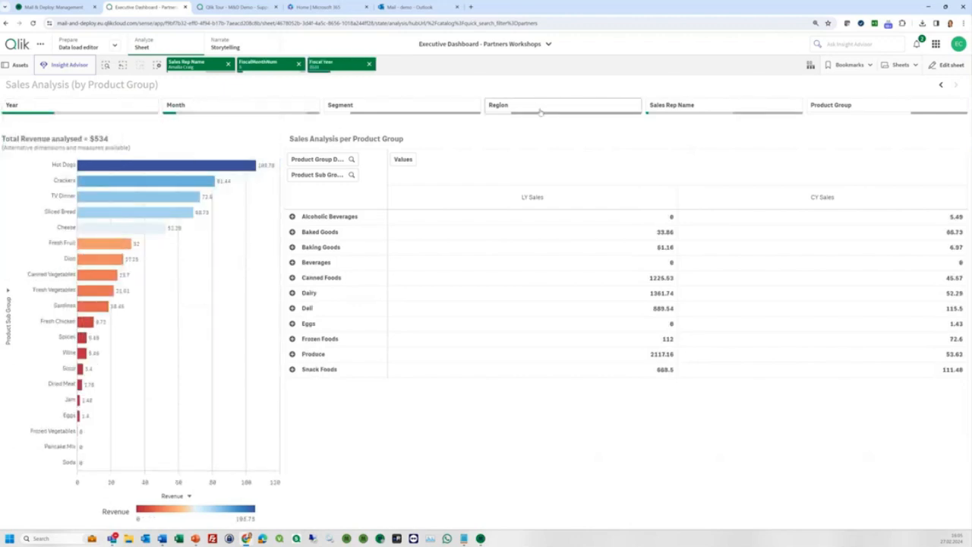
# Try and clear the Alcoholic Beverages and Baked Goods product groups, then return to Designer.
pyautogui.click(864, 104)
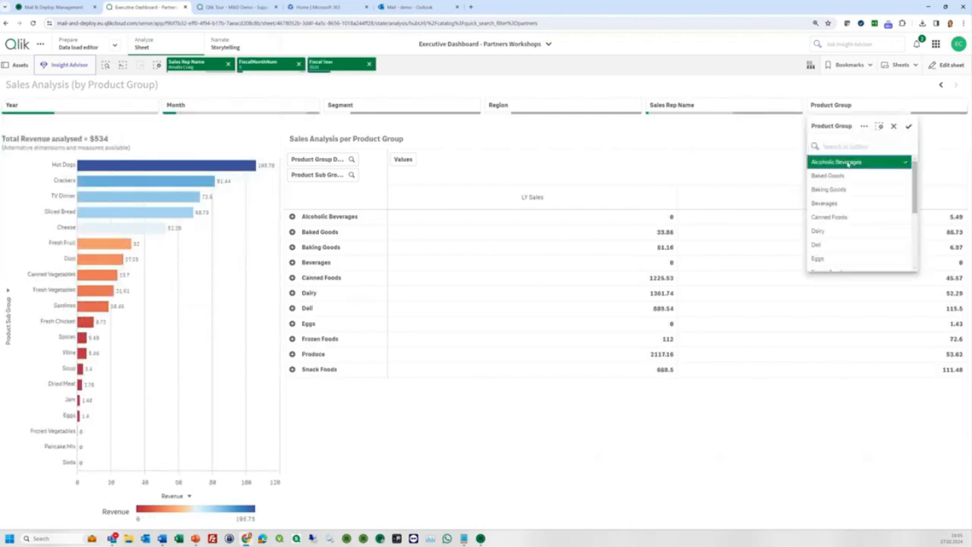
pyautogui.click(848, 164)
pyautogui.click(848, 165)
pyautogui.click(846, 176)
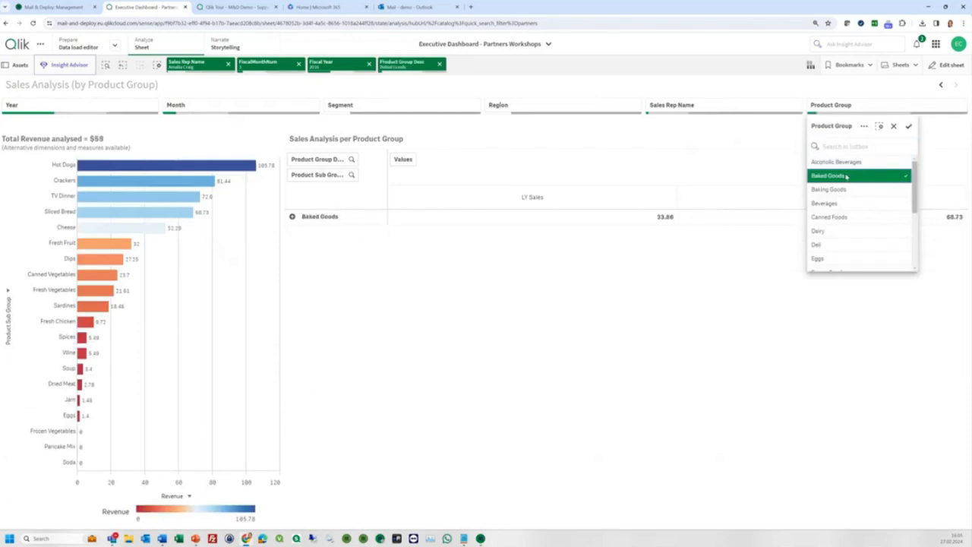
pyautogui.click(846, 175)
pyautogui.click(480, 539)
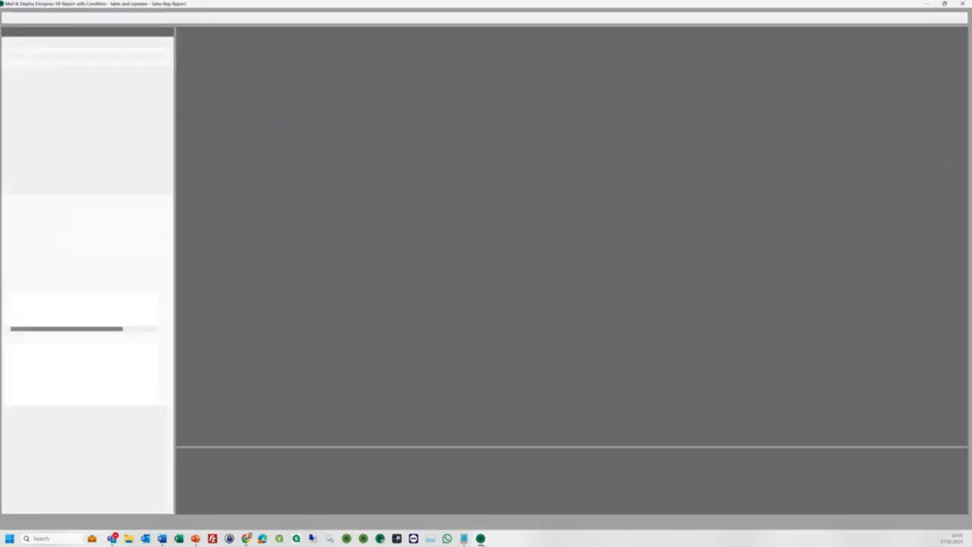
# Check the product group repeater and sales table placeholders, then run a test of the report.
pyautogui.click(578, 135)
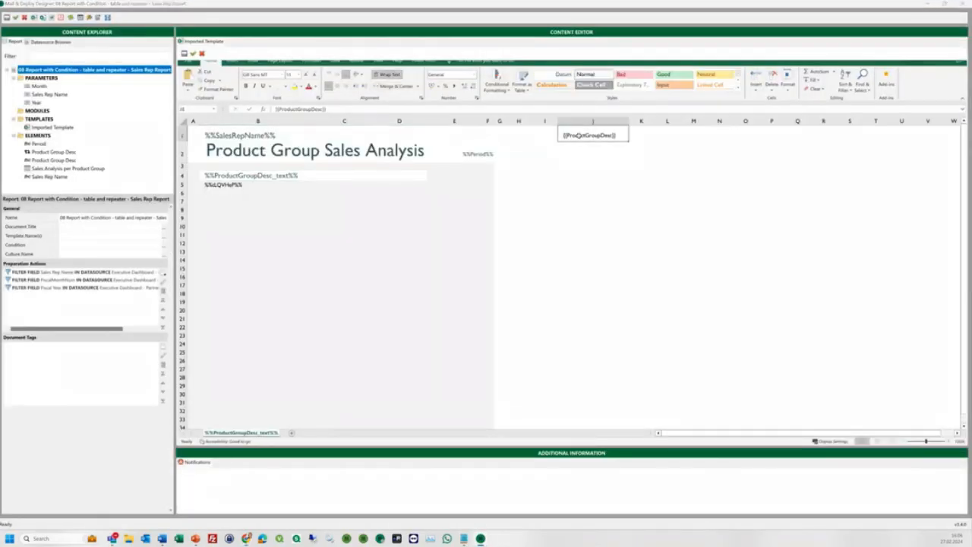
pyautogui.click(219, 185)
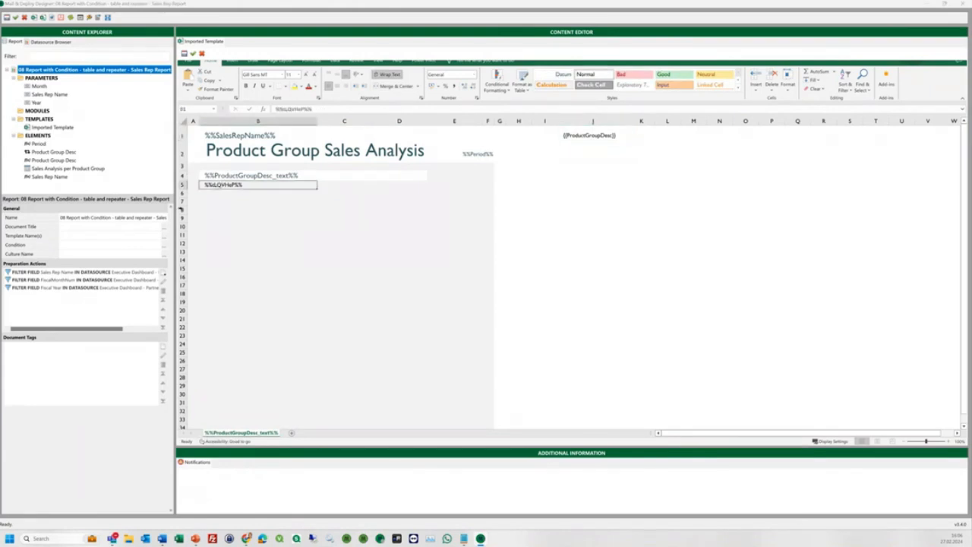
pyautogui.click(34, 17)
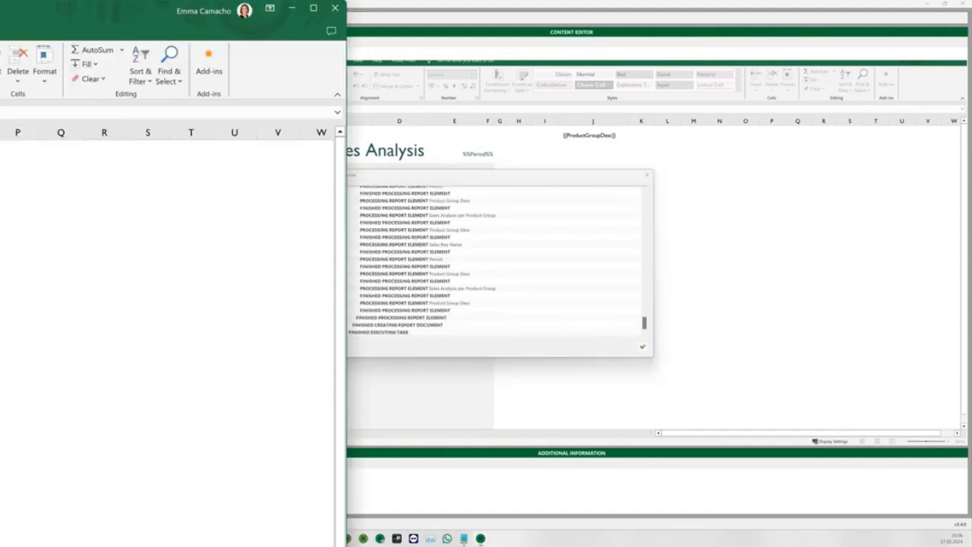
# Maximize the generated report and view the Alcoholic Beverages, Baked Goods, Baking Goods and Beverages sheets.
pyautogui.moveTo(0, 9); pyautogui.dragTo(336, 56)
pyautogui.doubleClick(337, 56)
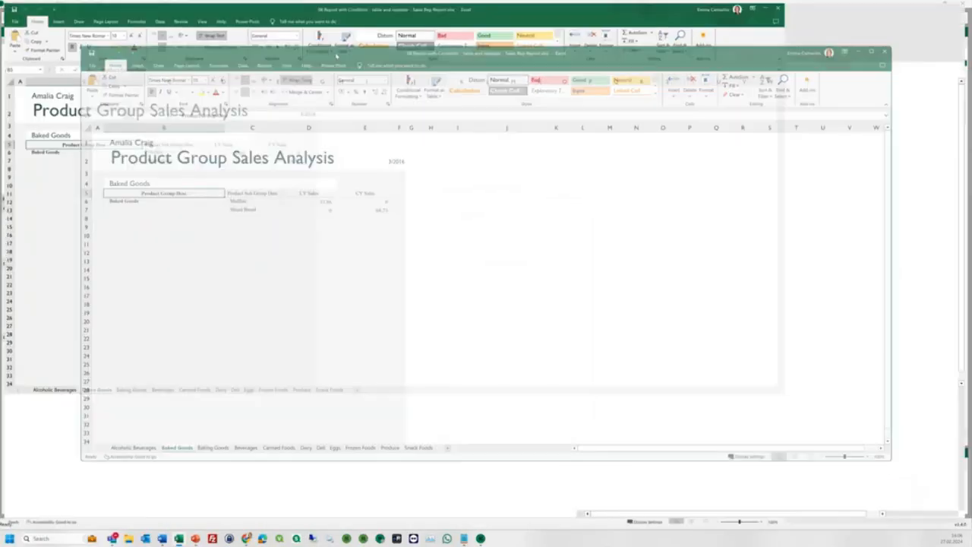
pyautogui.click(47, 517)
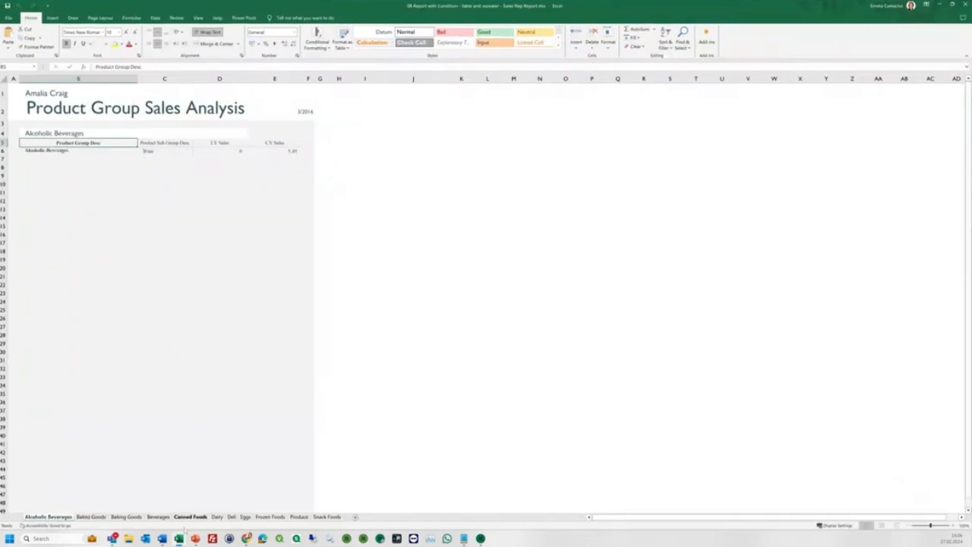
pyautogui.click(92, 517)
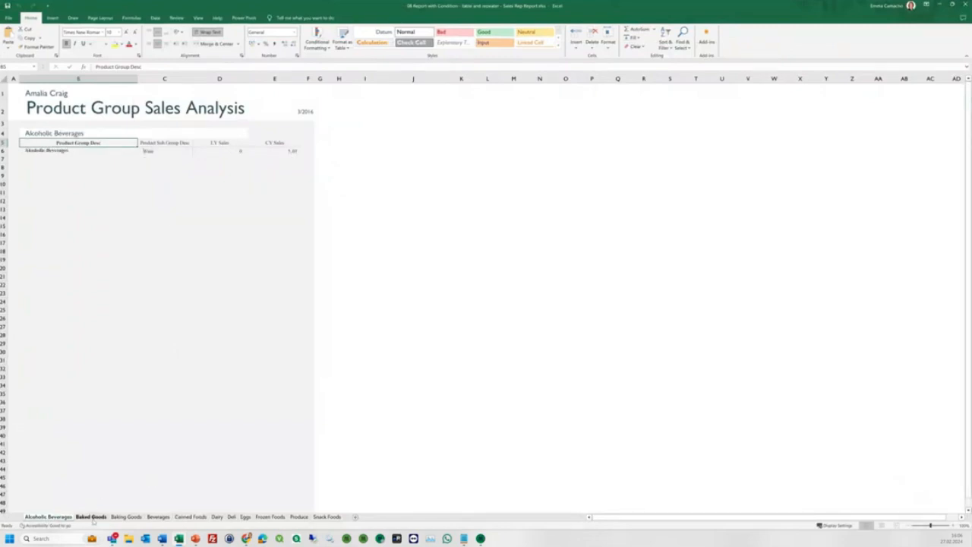
pyautogui.click(135, 517)
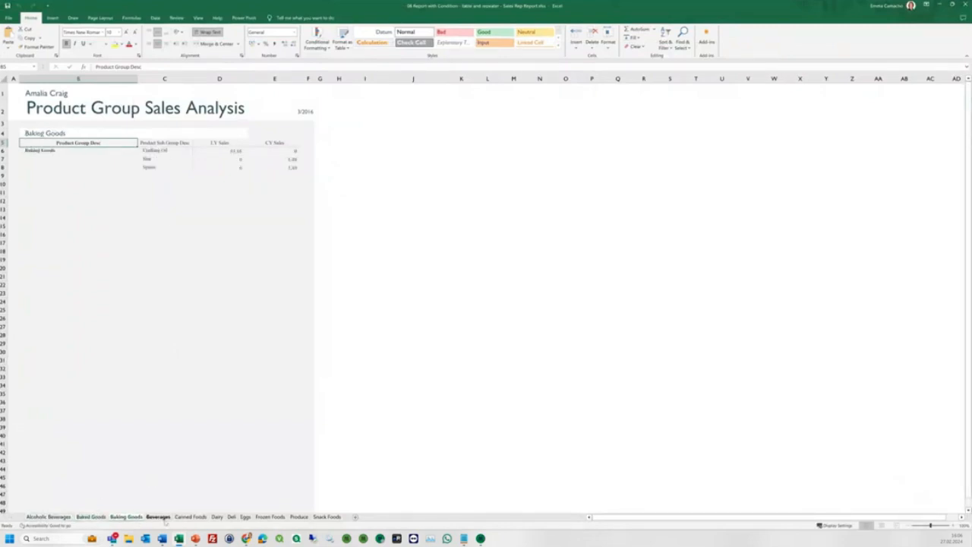
pyautogui.click(162, 518)
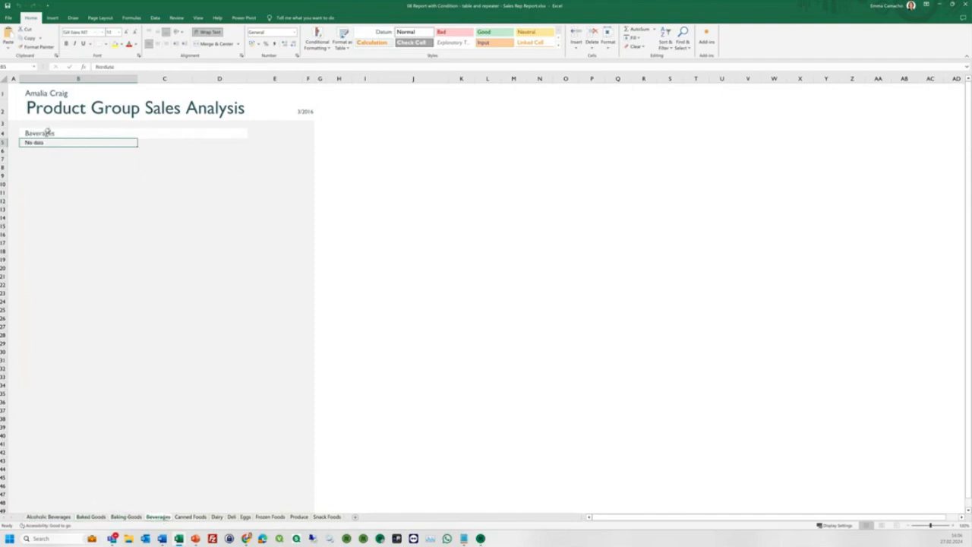
# Check the empty cells and the No data message on the Beverages sheet.
pyautogui.click(183, 145)
pyautogui.click(224, 144)
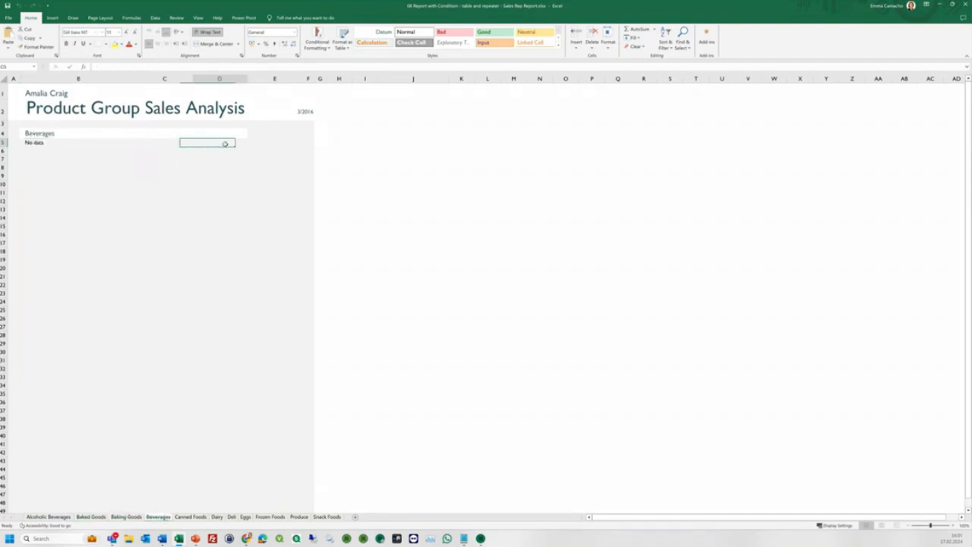
pyautogui.click(175, 145)
pyautogui.click(225, 143)
pyautogui.click(38, 143)
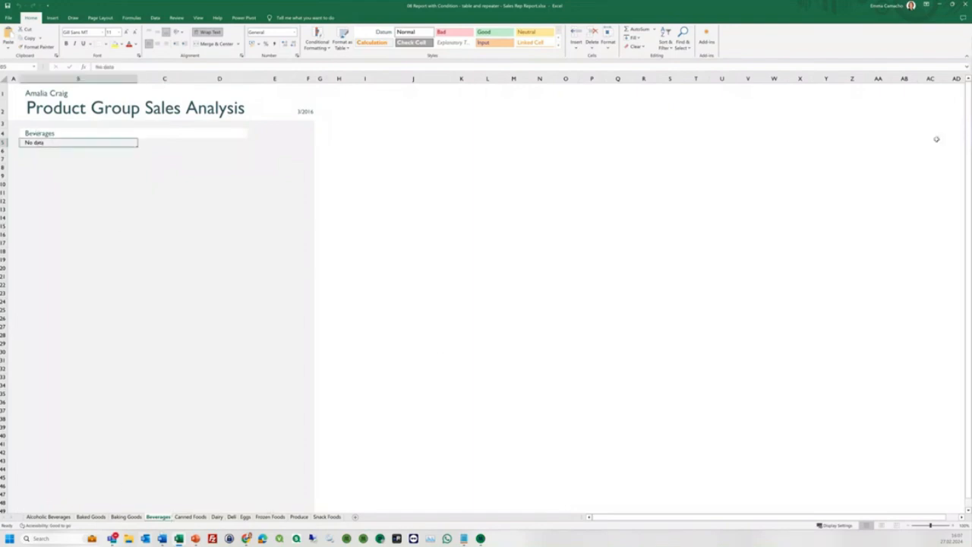
# Filter the Qlik dashboard to Beverages, then switch back to Mail & Deploy Designer.
pyautogui.click(940, 5)
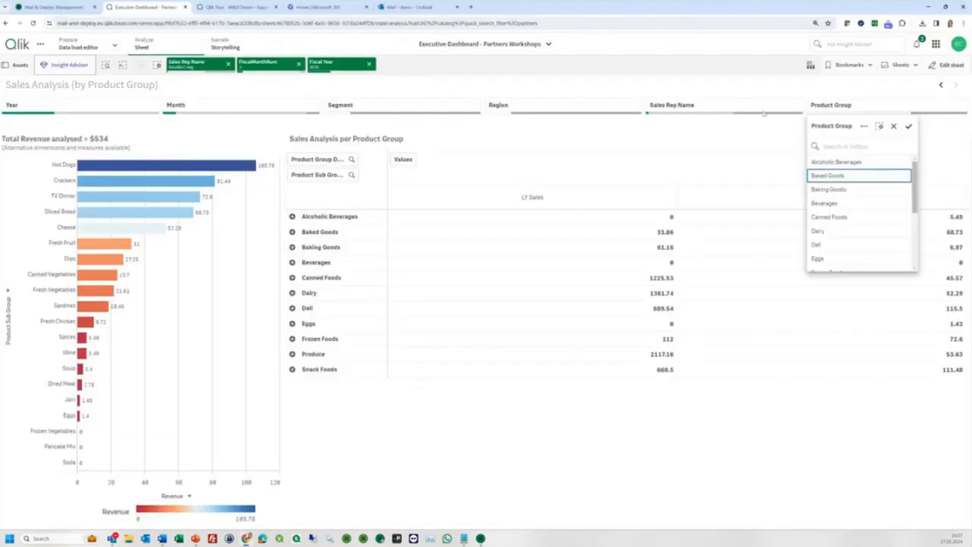
pyautogui.click(832, 202)
pyautogui.click(908, 127)
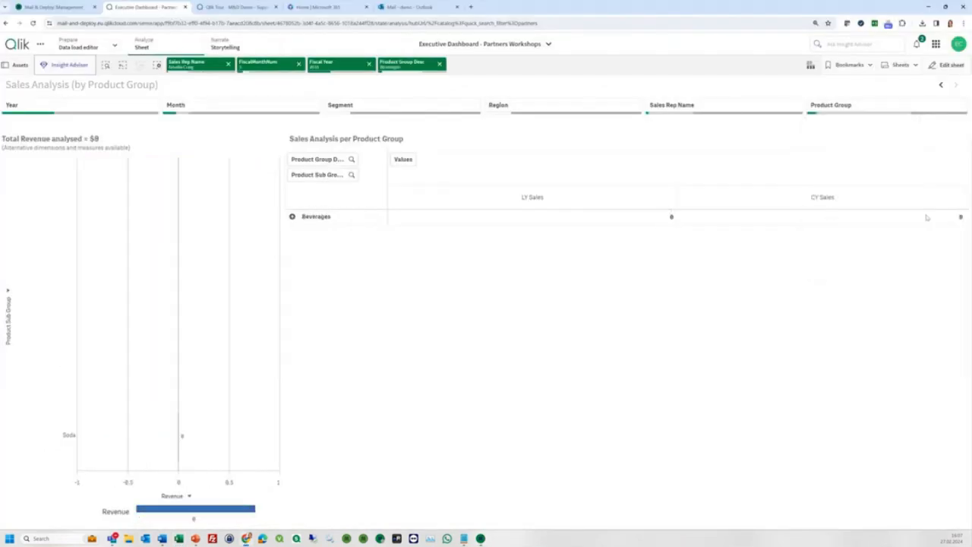
pyautogui.hotkey('alt', 'Tab')
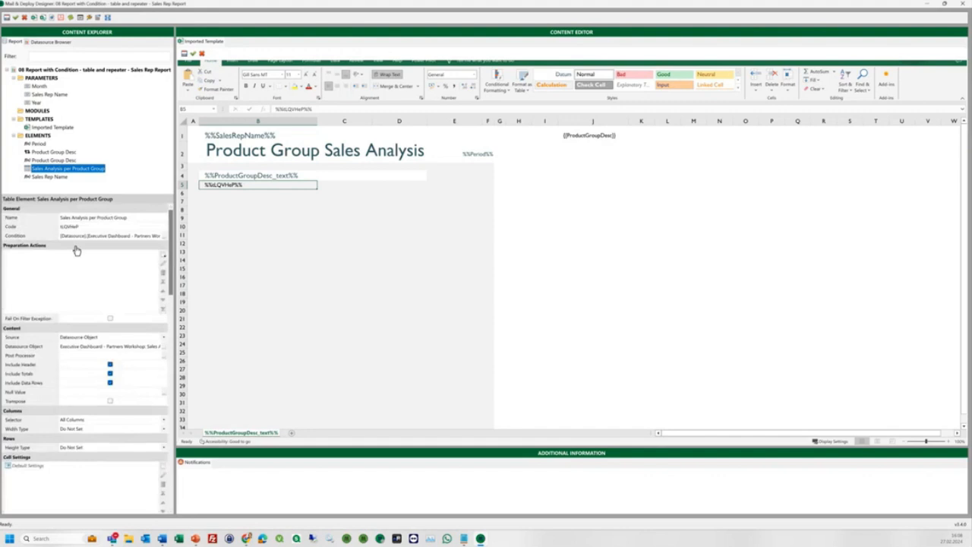
# Review the sales table's condition expression against the Qlik LY Sales and CY Sales measures.
pyautogui.click(165, 236)
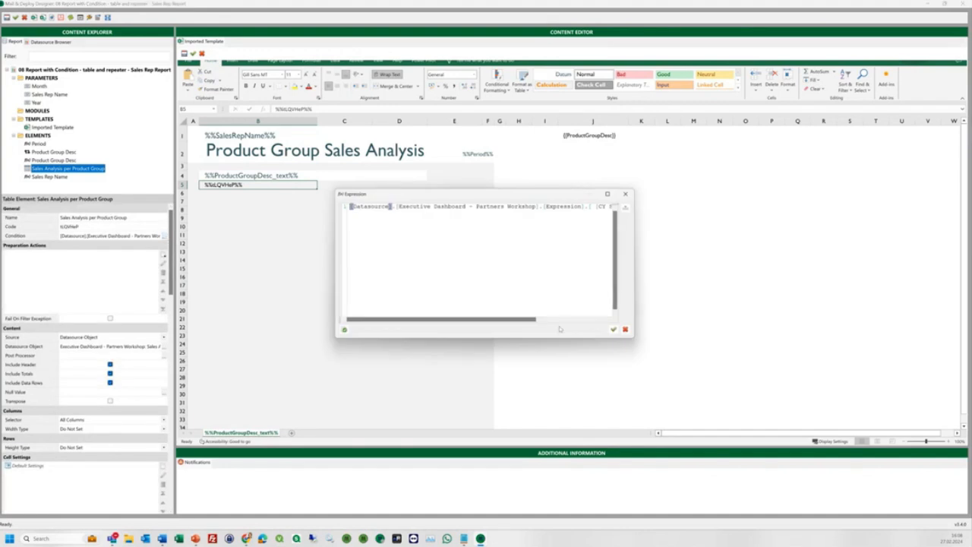
pyautogui.moveTo(632, 340); pyautogui.dragTo(917, 477)
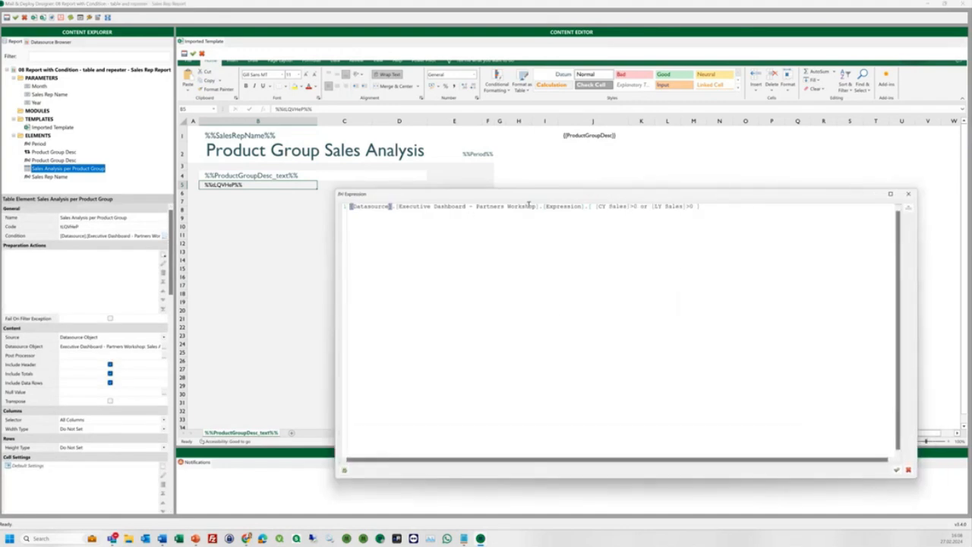
pyautogui.hotkey('alt', 'Tab')
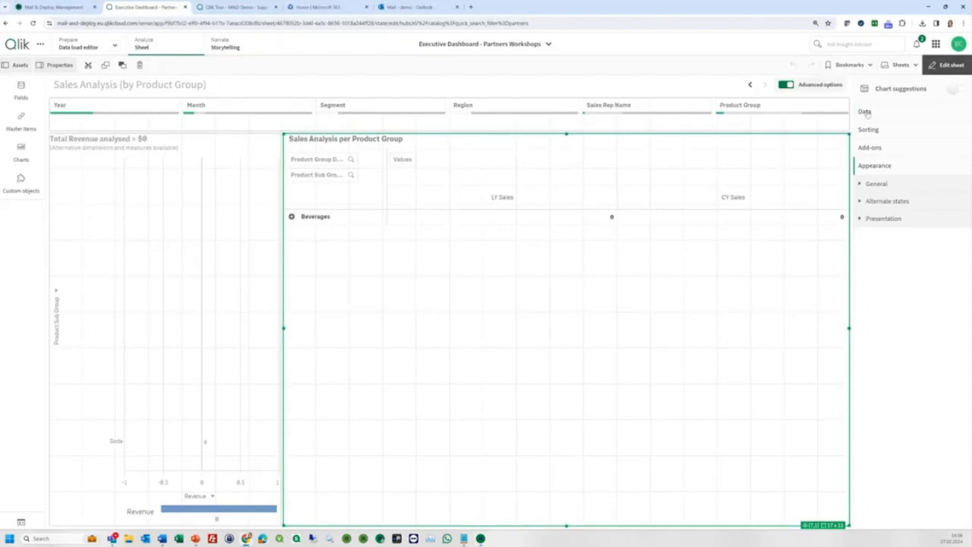
pyautogui.click(868, 114)
pyautogui.click(949, 304)
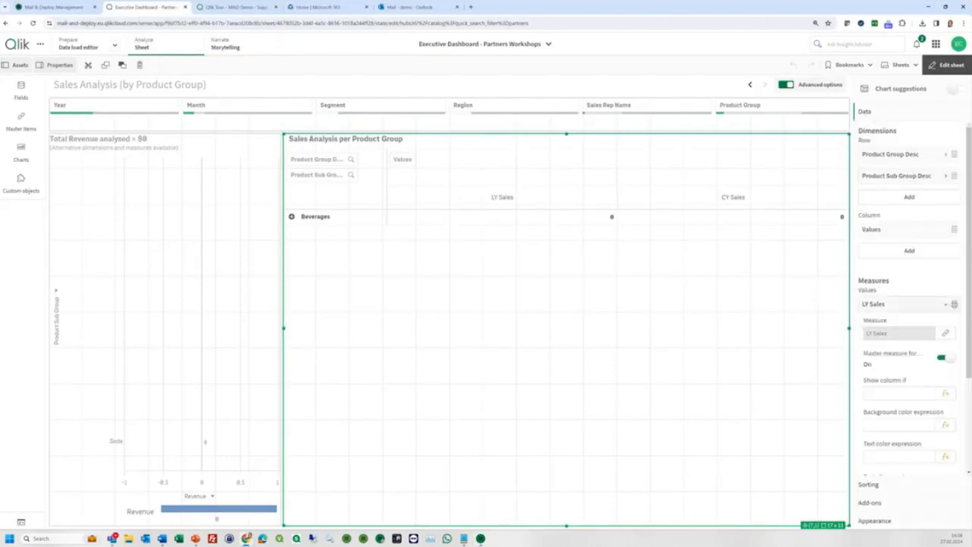
pyautogui.click(950, 305)
pyautogui.click(949, 325)
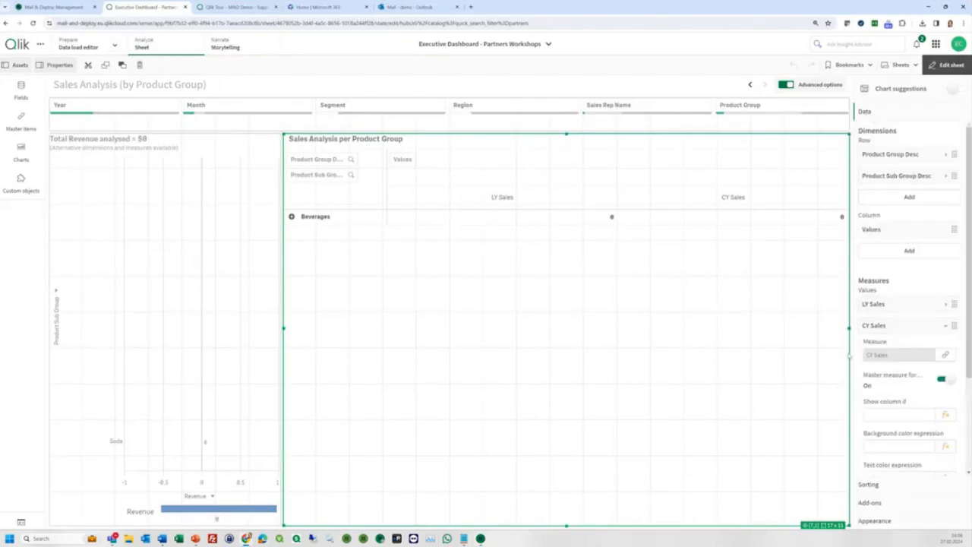
pyautogui.hotkey('alt', 'Tab')
# Keep the CY or LY sales above zero condition unchanged and preview the report in Excel.
pyautogui.click(909, 208)
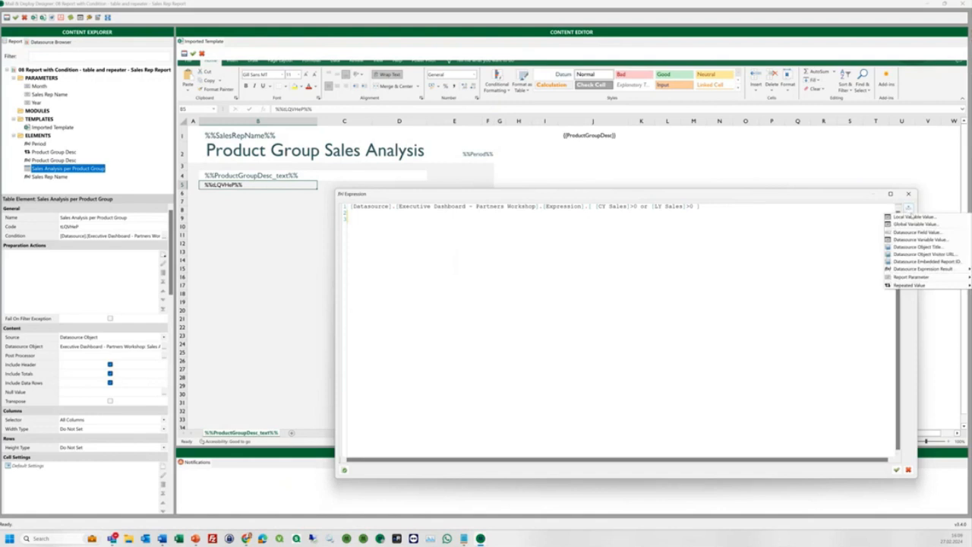
pyautogui.moveTo(903, 271)
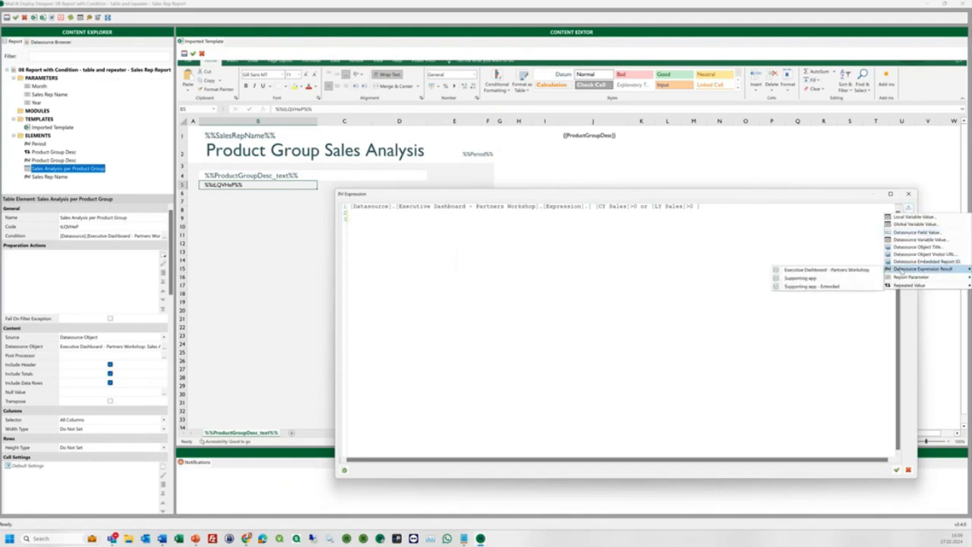
pyautogui.click(828, 269)
pyautogui.moveTo(596, 206); pyautogui.dragTo(680, 207)
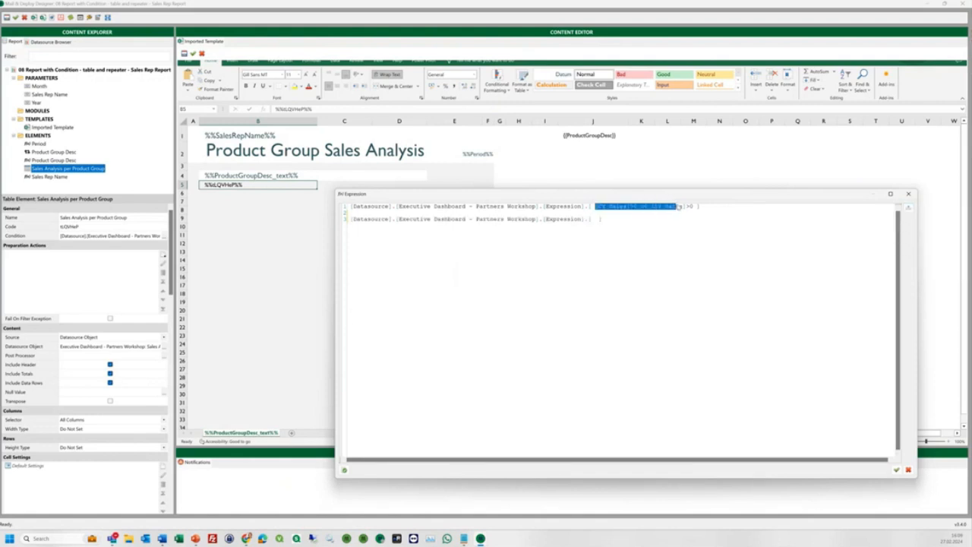
pyautogui.moveTo(602, 220); pyautogui.dragTo(351, 218)
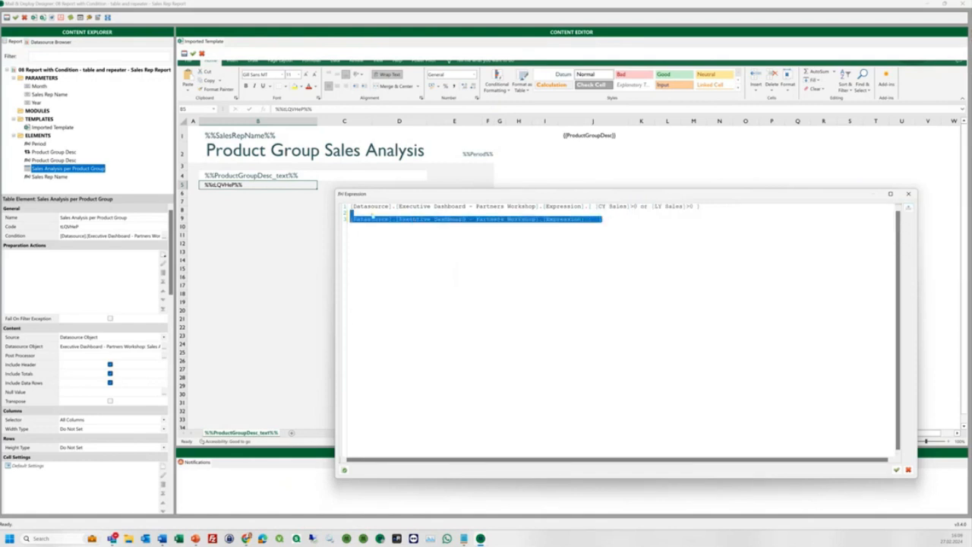
pyautogui.press('BackSpace')
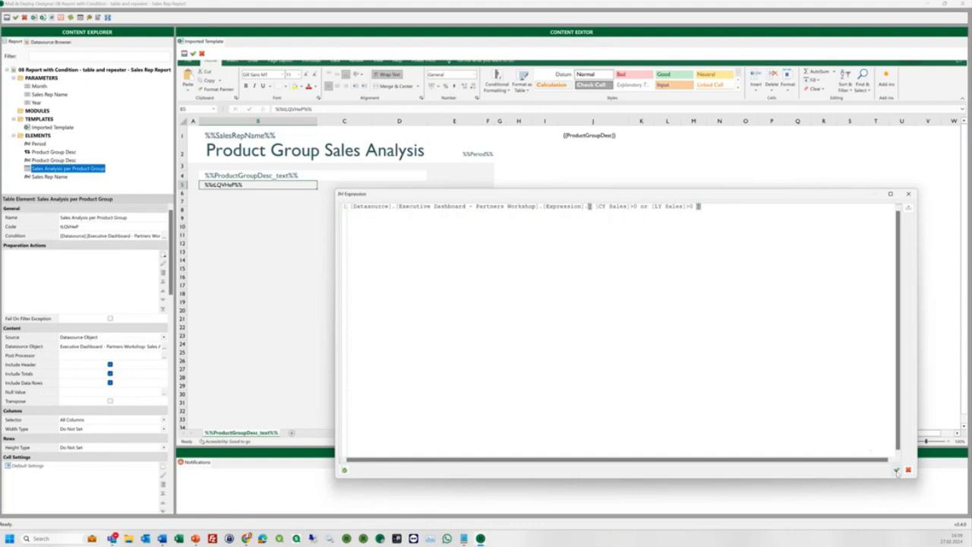
pyautogui.click(896, 470)
pyautogui.moveTo(172, 279); pyautogui.dragTo(171, 497)
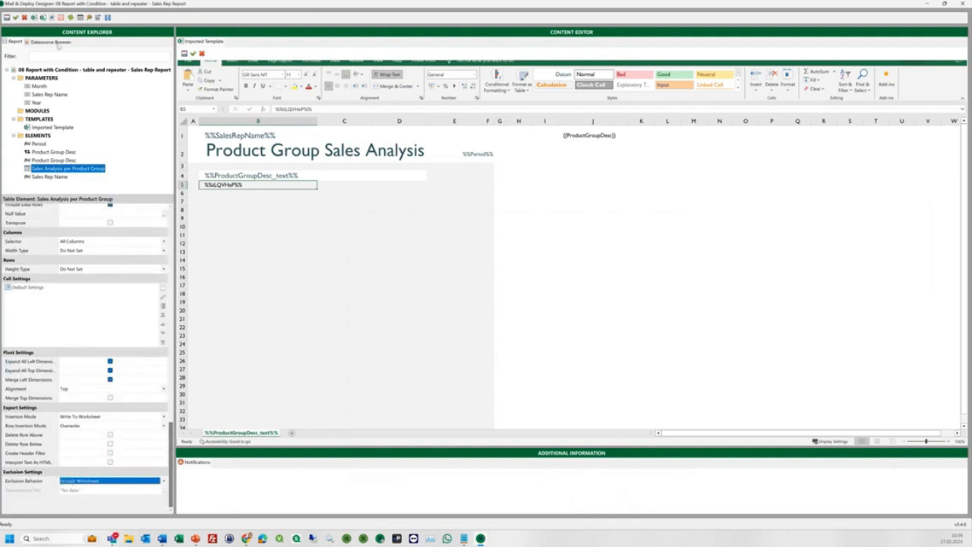
pyautogui.click(33, 17)
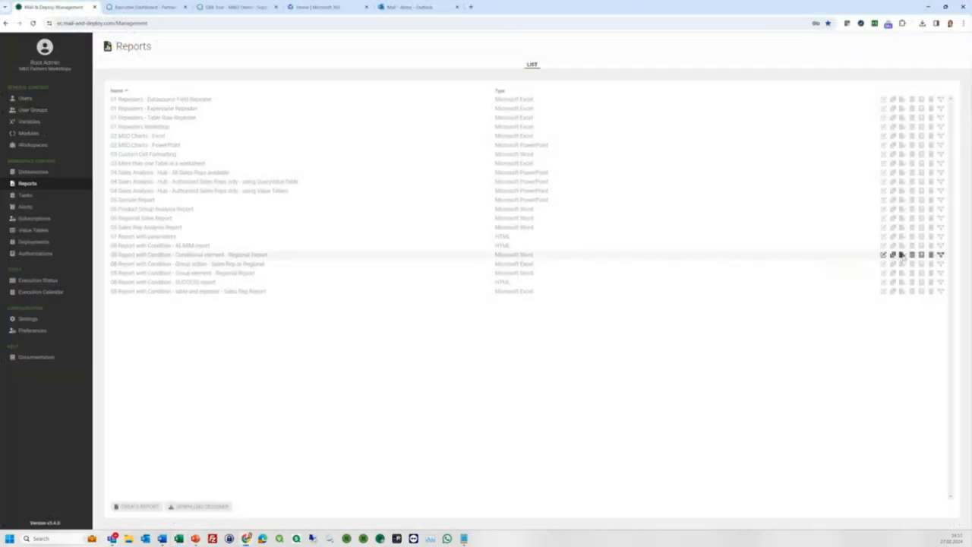
# Launch the Designer for 08 Report with Condition - Conditional element - Regional Report.
pyautogui.click(901, 256)
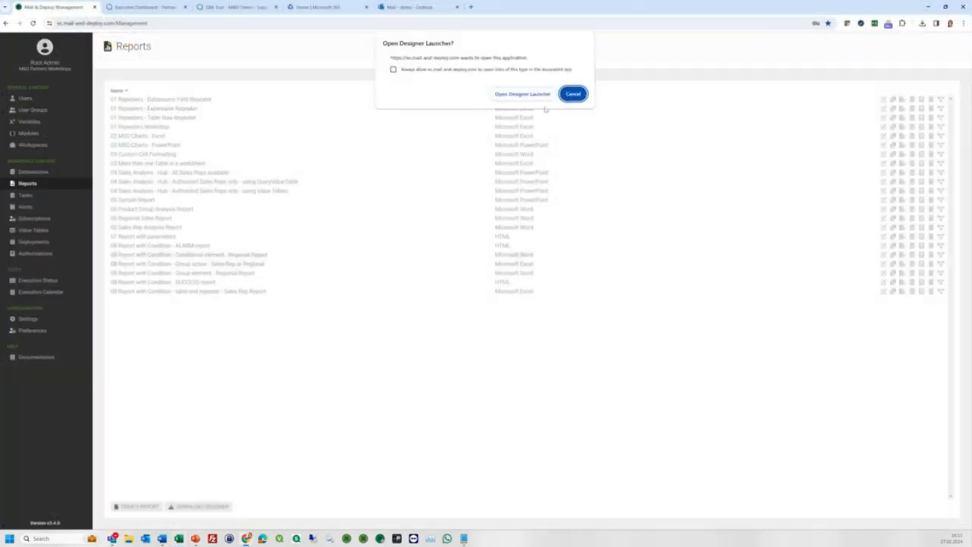
pyautogui.click(521, 93)
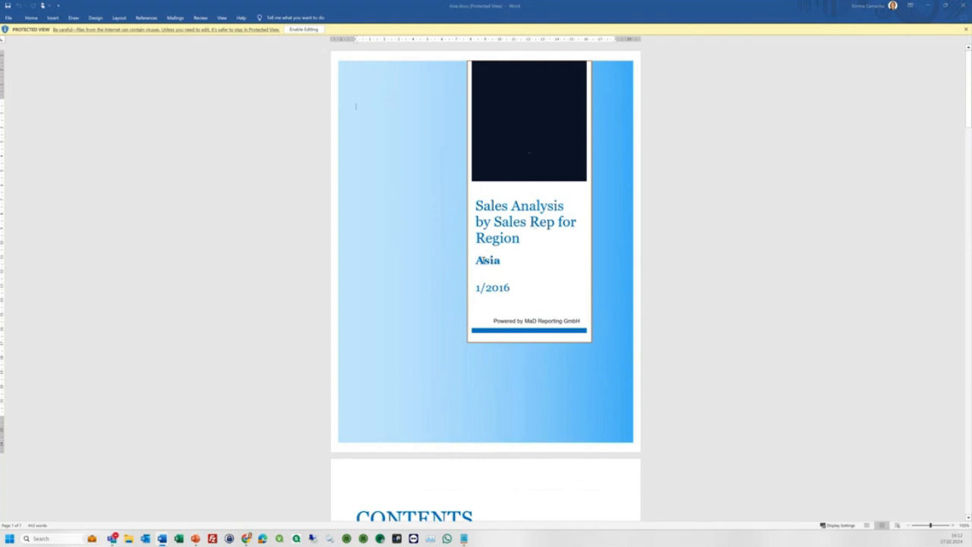
pyautogui.scroll(-4, 482, 260)
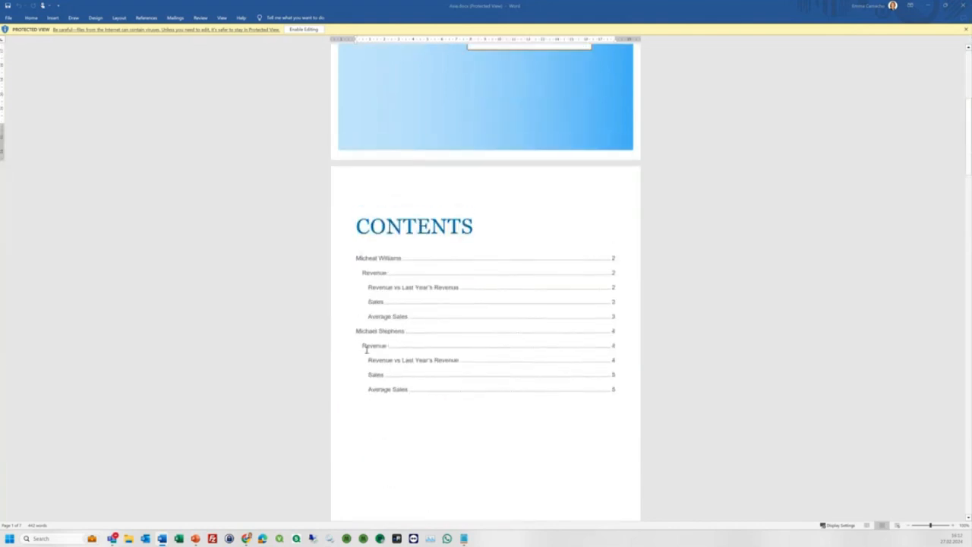
# Scroll through the Word report from the contents page into the sales rep revenue pages.
pyautogui.scroll(-10, 366, 350)
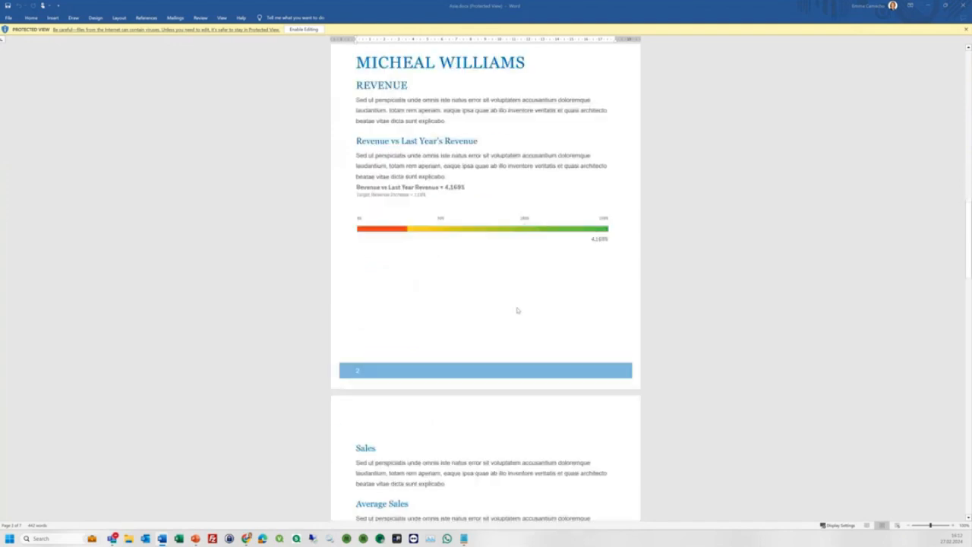
pyautogui.scroll(-10, 447, 305)
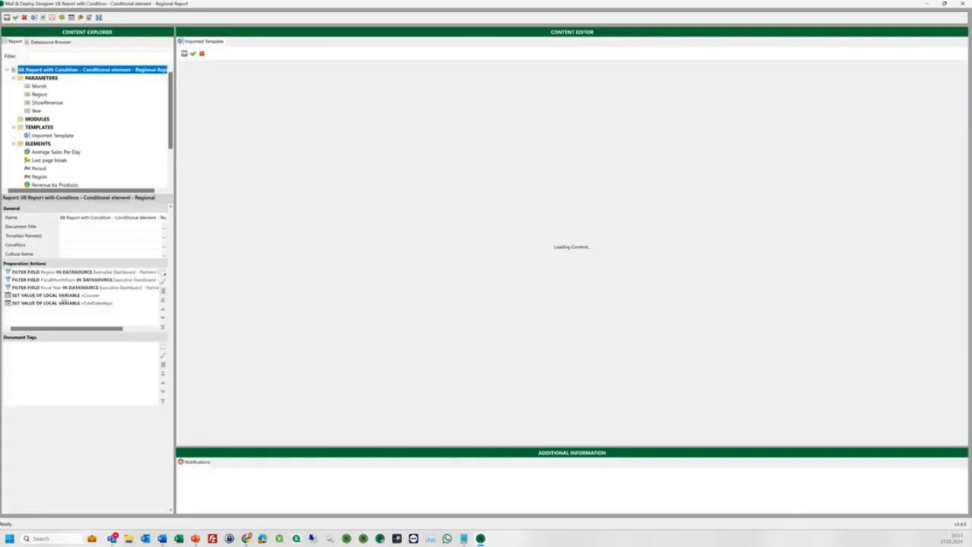
pyautogui.doubleClick(64, 295)
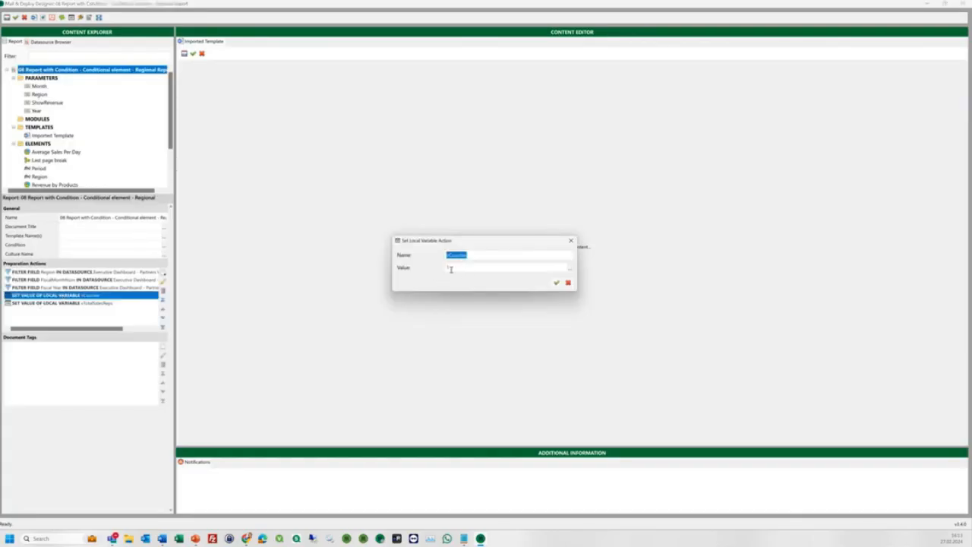
pyautogui.click(556, 282)
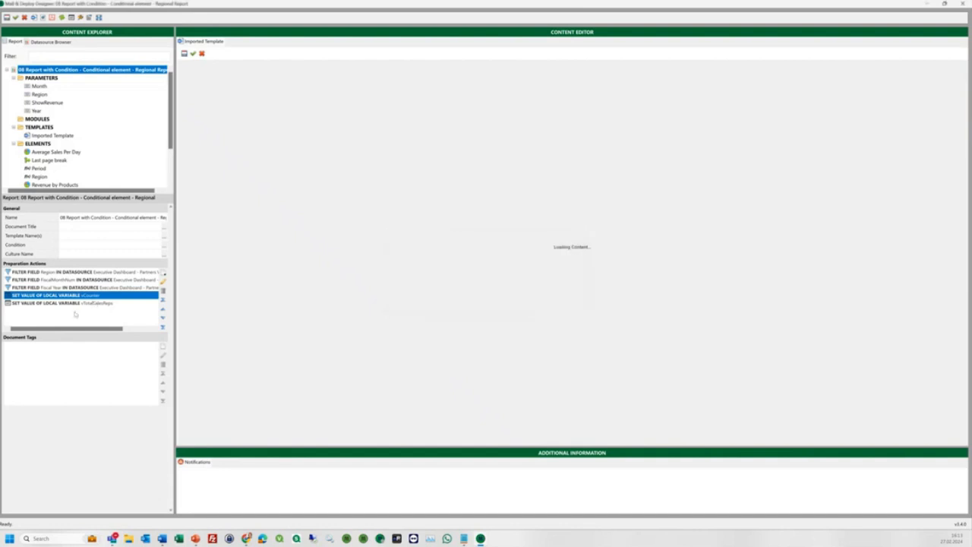
pyautogui.doubleClick(73, 303)
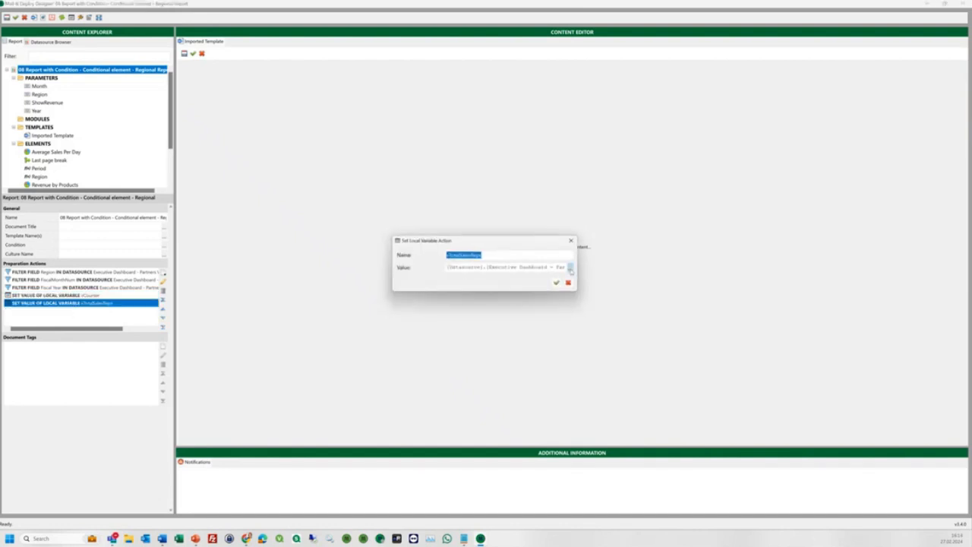
pyautogui.click(570, 268)
pyautogui.moveTo(634, 282); pyautogui.dragTo(901, 281)
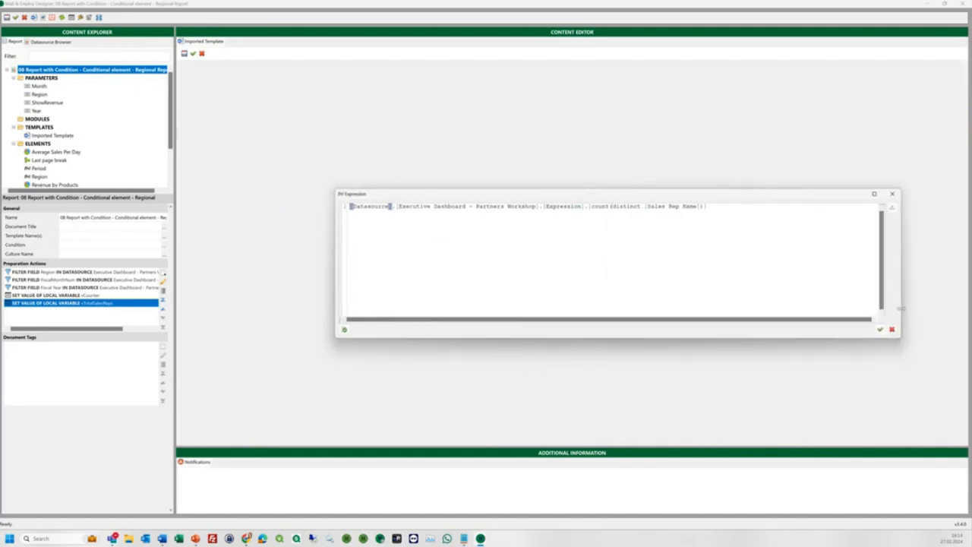
pyautogui.moveTo(593, 210); pyautogui.dragTo(699, 258)
pyautogui.click(892, 329)
pyautogui.click(571, 240)
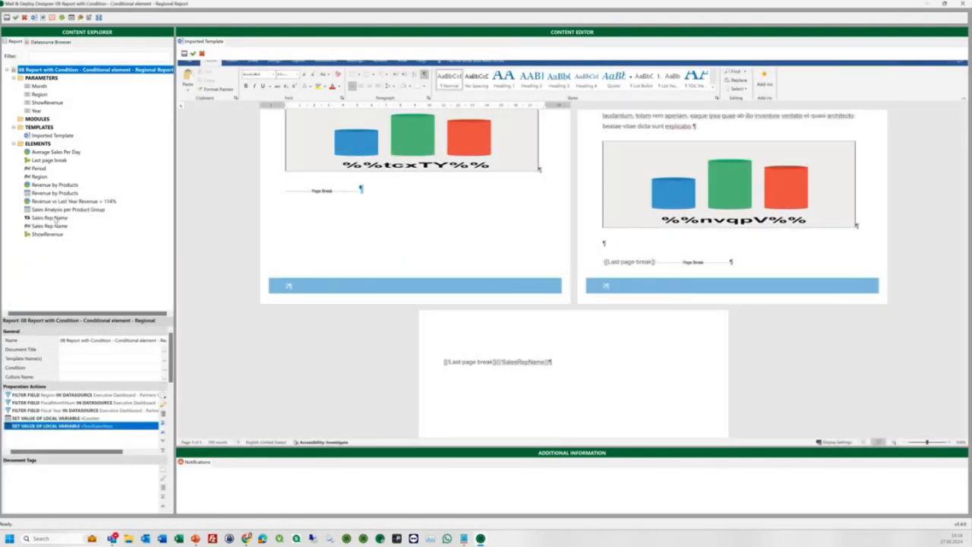
pyautogui.click(47, 225)
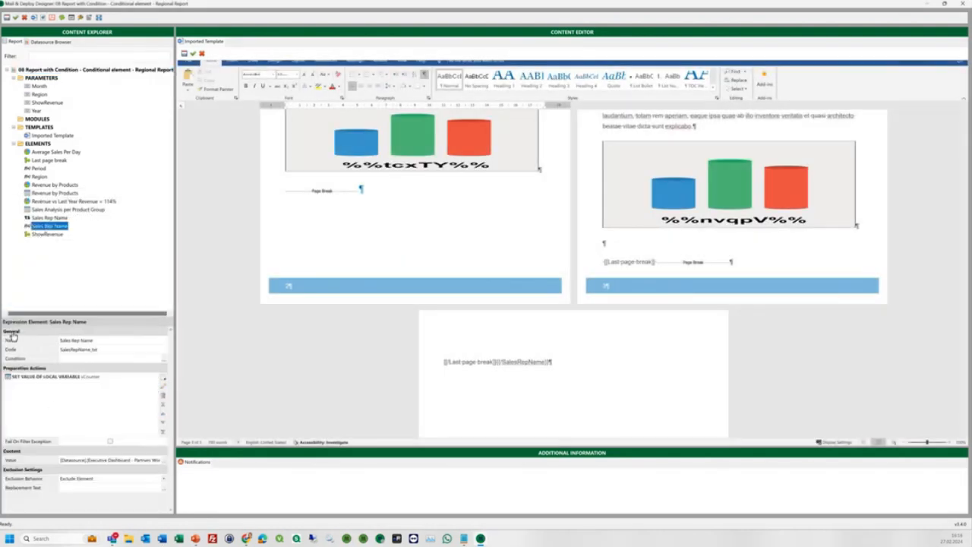
pyautogui.scroll(10, 378, 332)
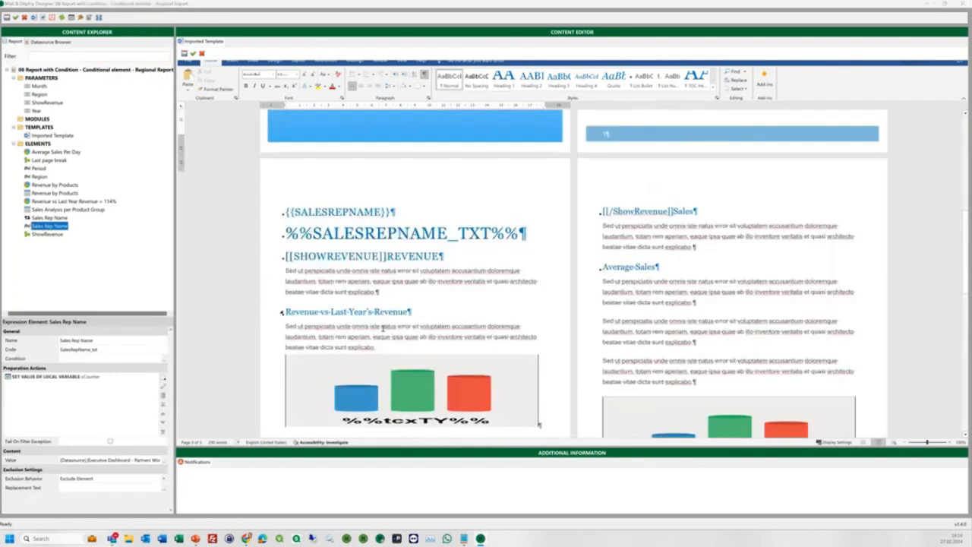
pyautogui.scroll(-5, 383, 329)
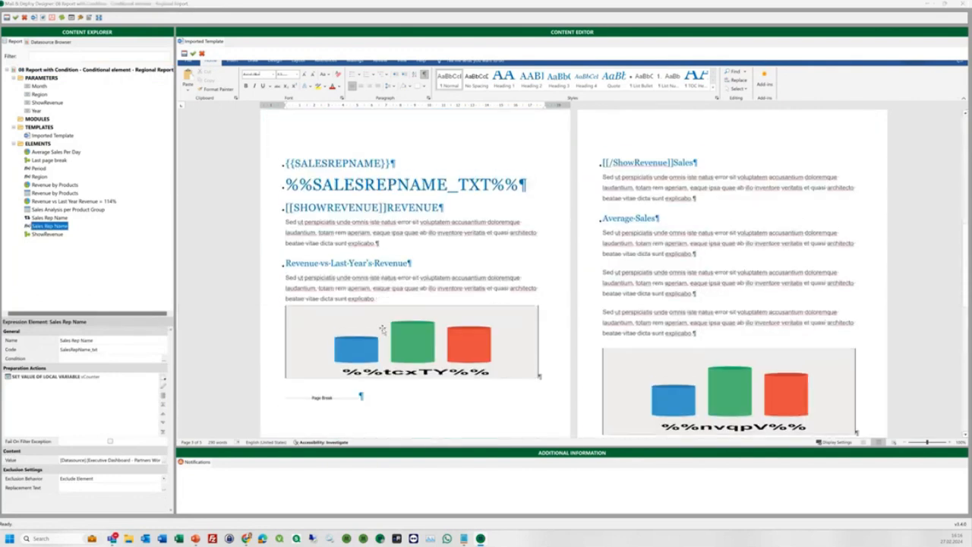
pyautogui.doubleClick(59, 377)
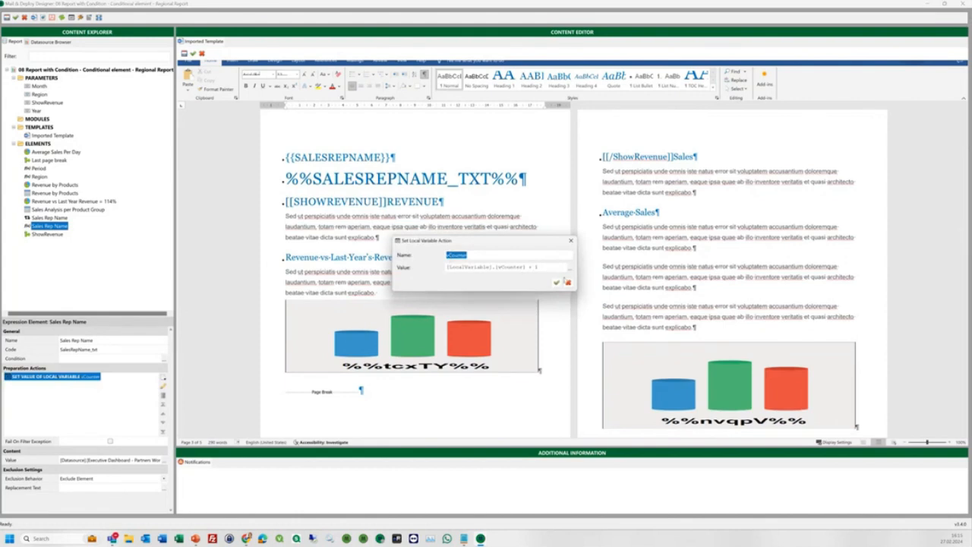
pyautogui.click(568, 282)
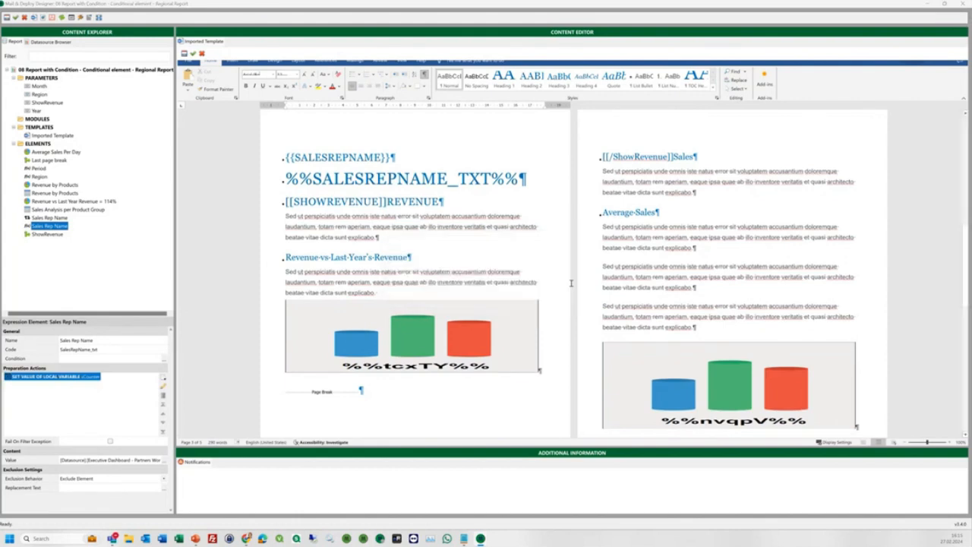
pyautogui.click(43, 161)
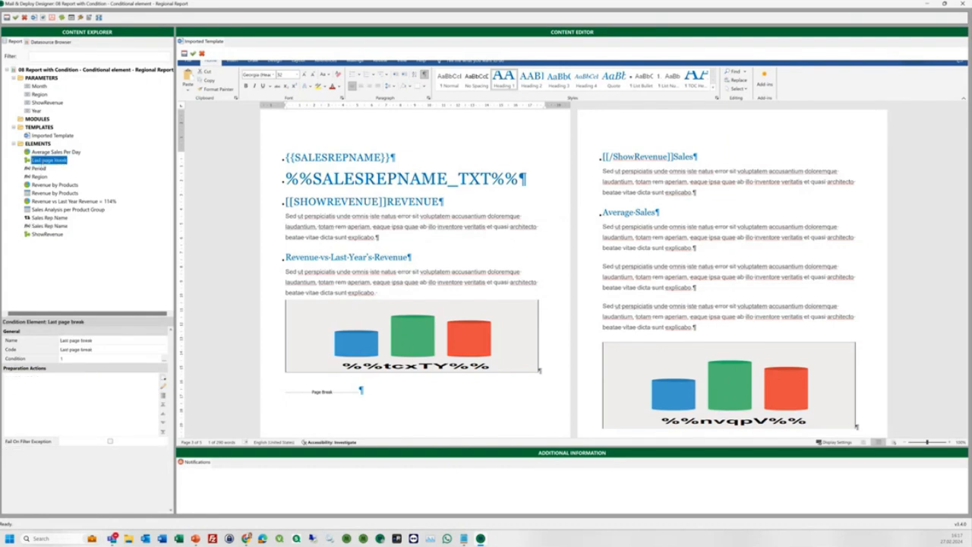
# Set the last page break condition to [LocalVariable].vCounter < [LocalVariable].vTotalSalesReps, adding '='.
pyautogui.click(164, 359)
pyautogui.write('[LocalVariable].vCounter < [LocalVariable].vTotalSalesReps')
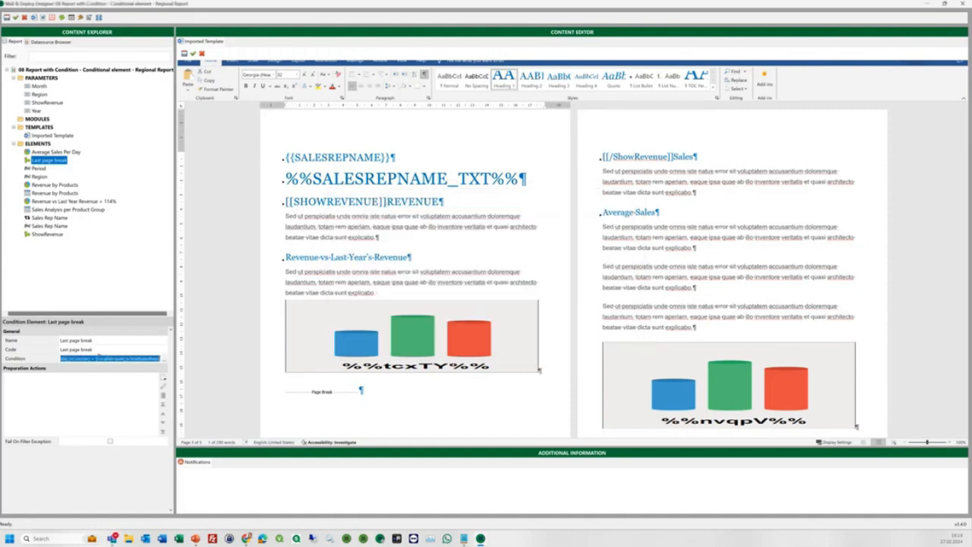
pyautogui.click(93, 360)
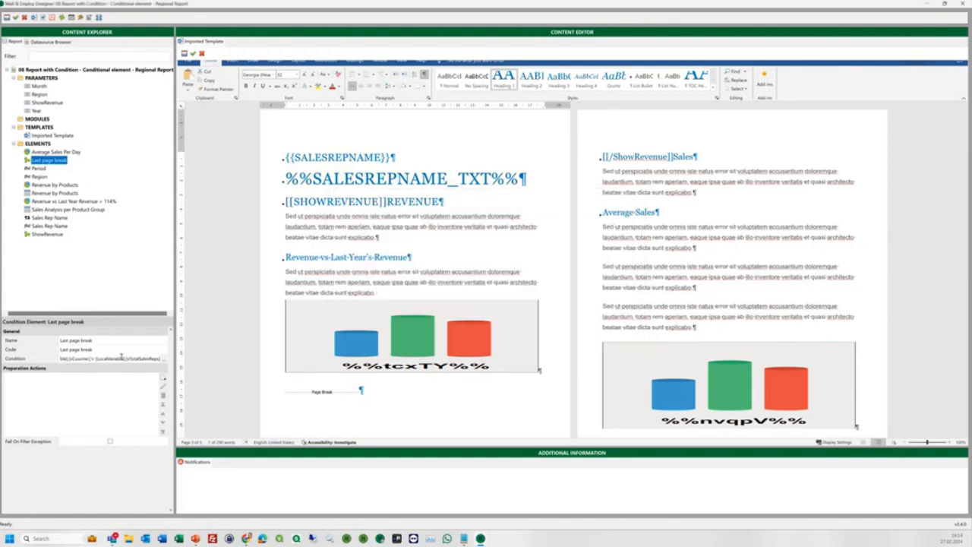
pyautogui.write('=')
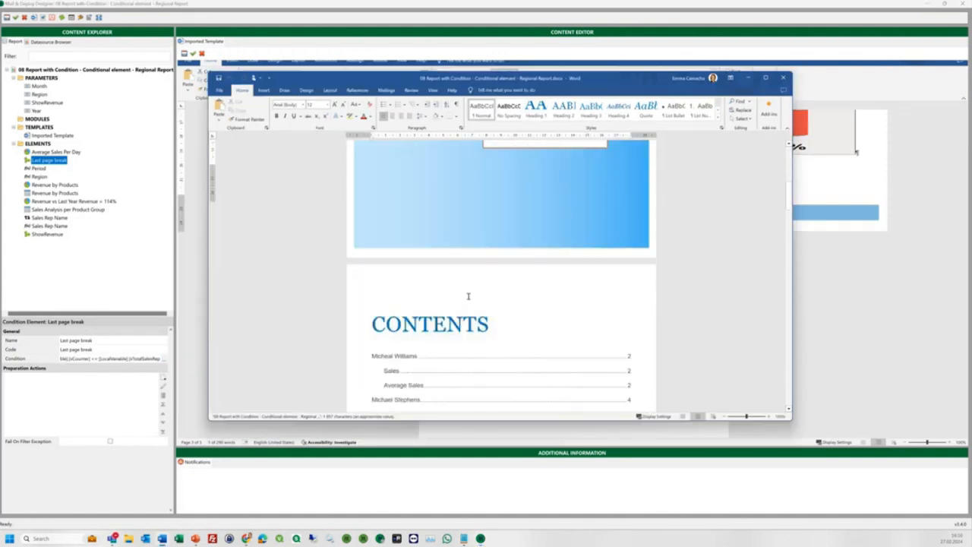
pyautogui.scroll(-15, 469, 294)
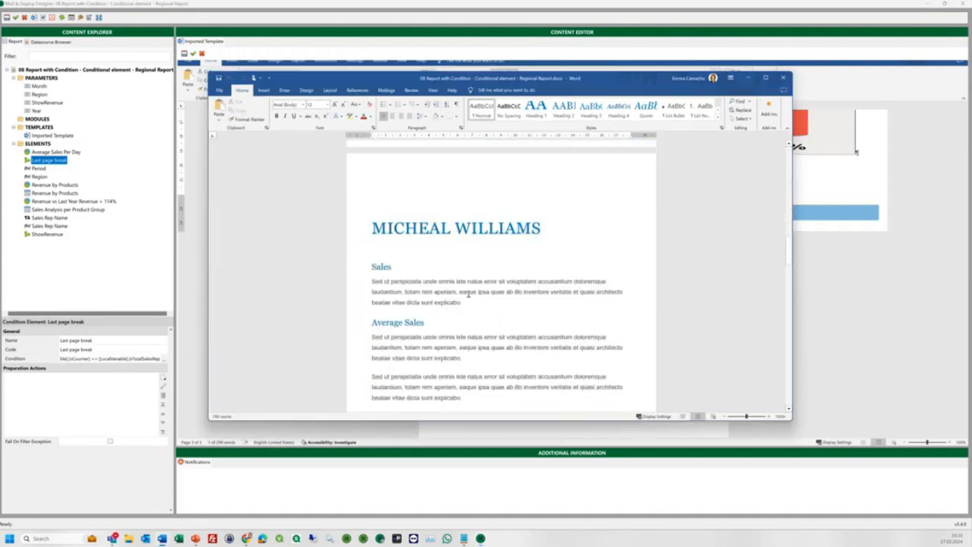
pyautogui.scroll(-10, 469, 293)
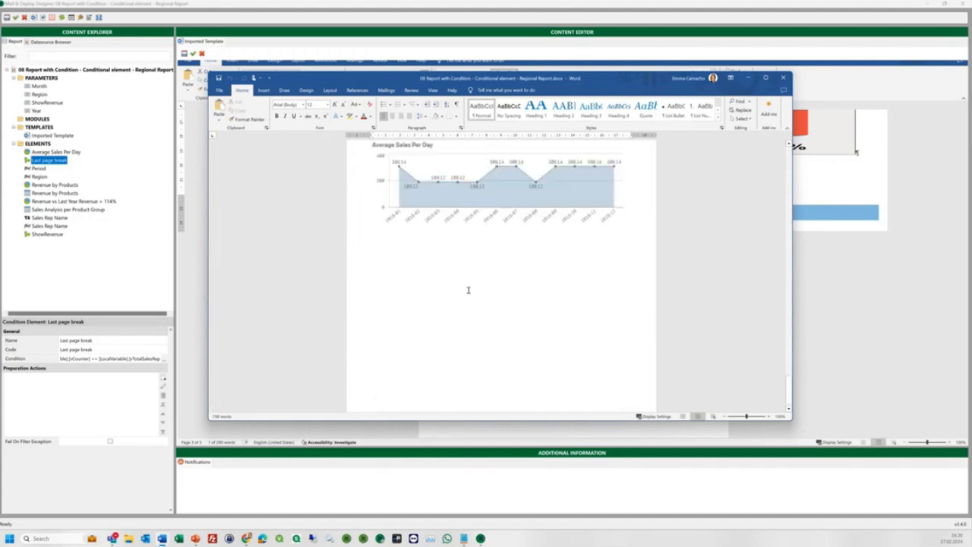
pyautogui.scroll(2, 468, 290)
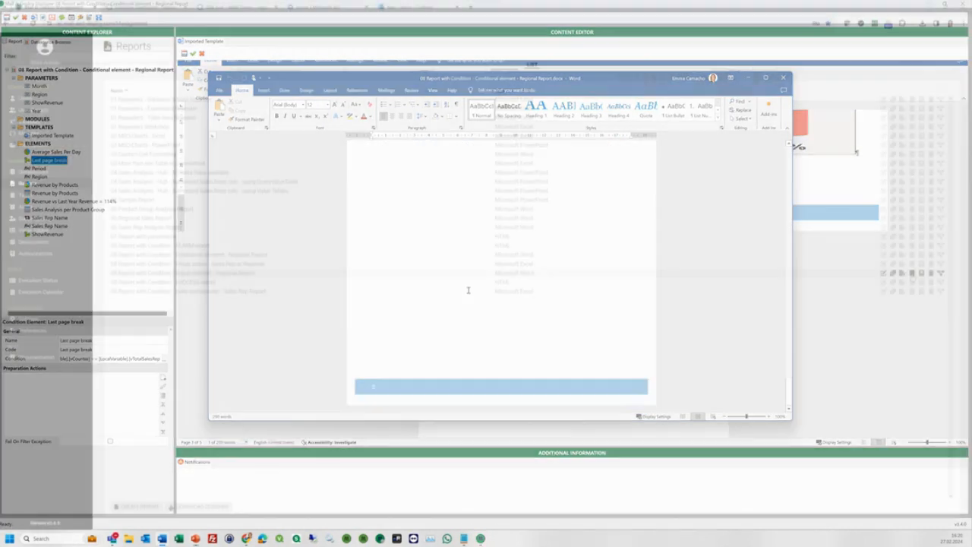
# Open the Group element Regional Report in Designer and edit its Imported Template.
pyautogui.click(902, 273)
pyautogui.click(573, 93)
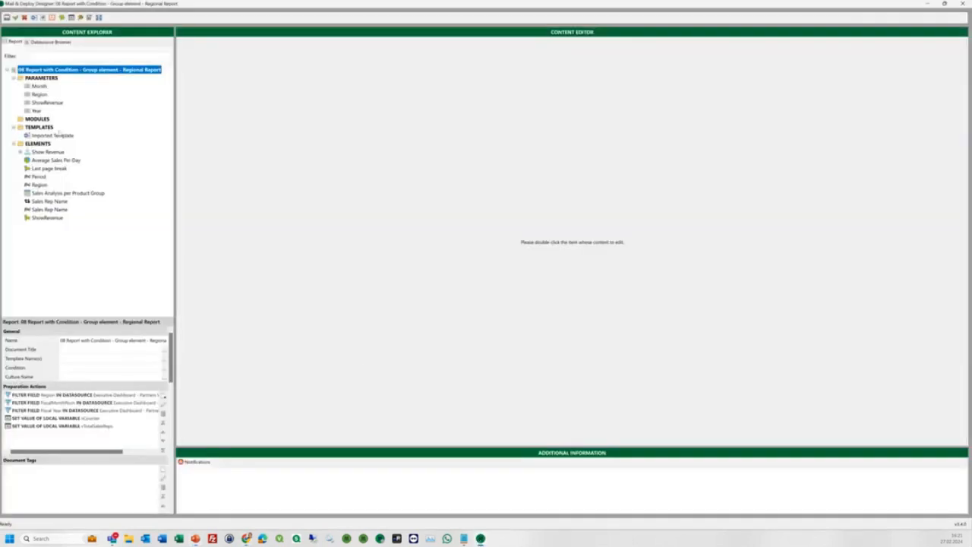
pyautogui.doubleClick(54, 137)
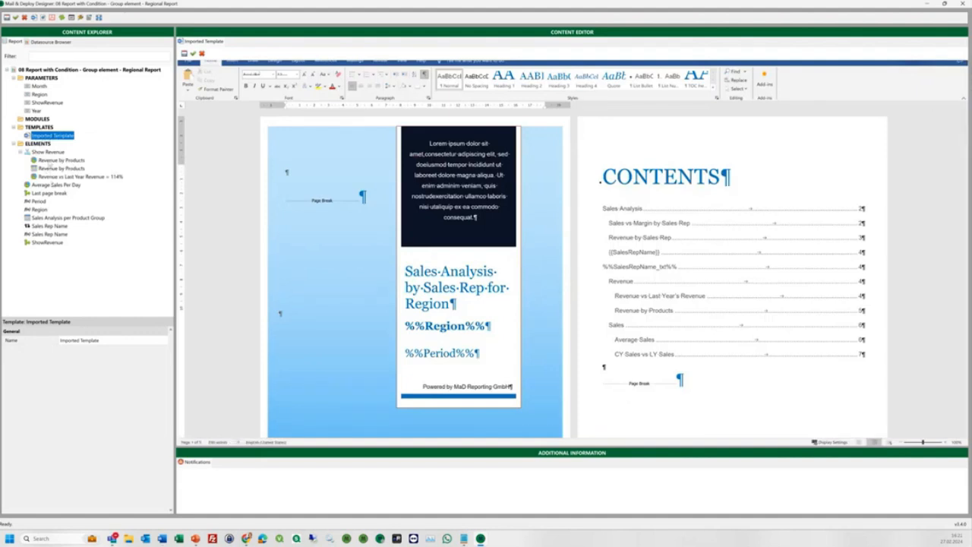
# Review the revenue chart elements and the Show Revenue group's condition, then generate the preview.
pyautogui.click(50, 169)
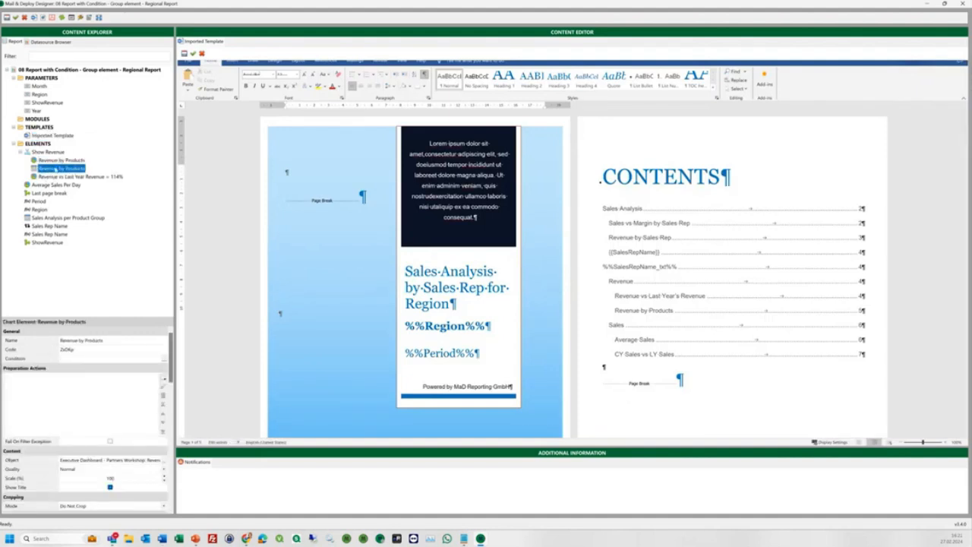
pyautogui.click(64, 177)
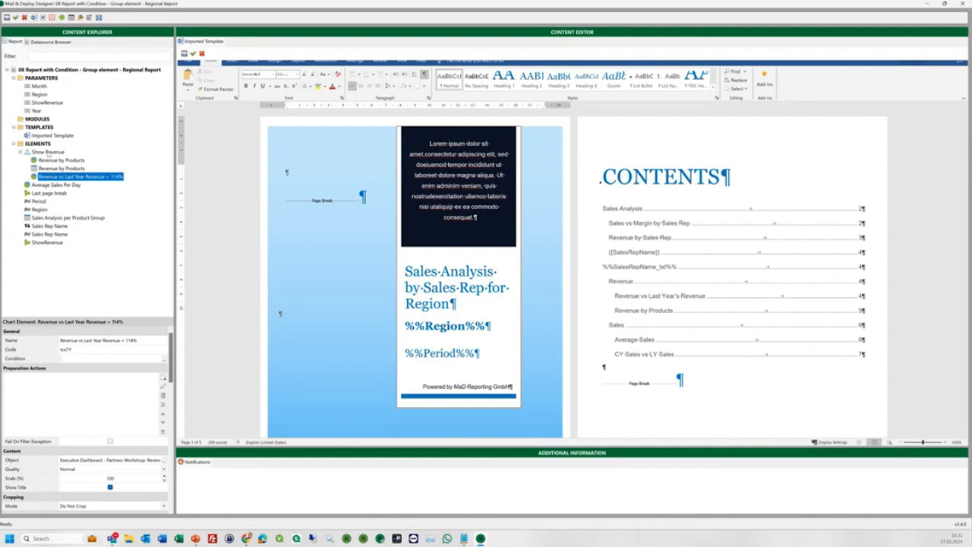
pyautogui.click(47, 153)
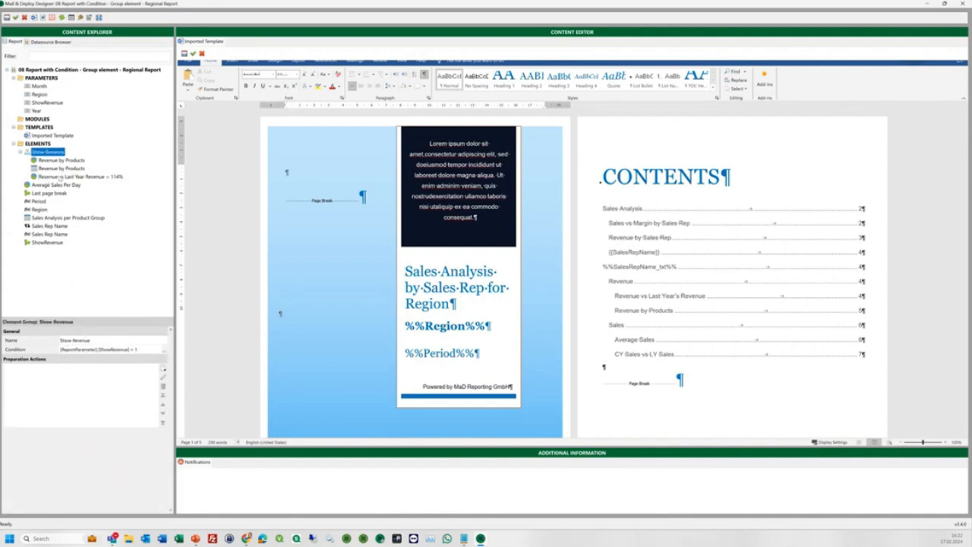
pyautogui.hotkey('alt', 'Tab')
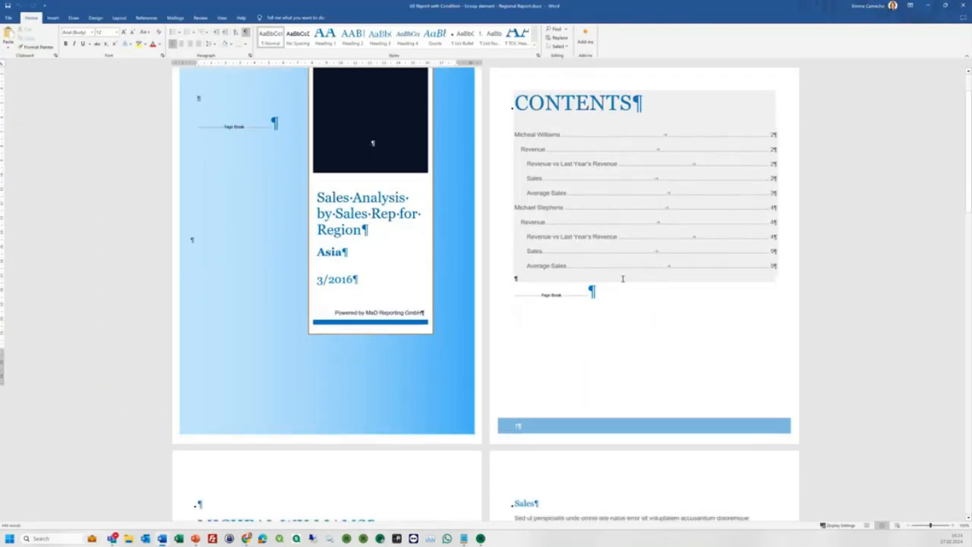
# Check the 'Element Excluded' text on a sales rep page, then select the Revenue by Products chart in the designer.
pyautogui.scroll(-10, 264, 301)
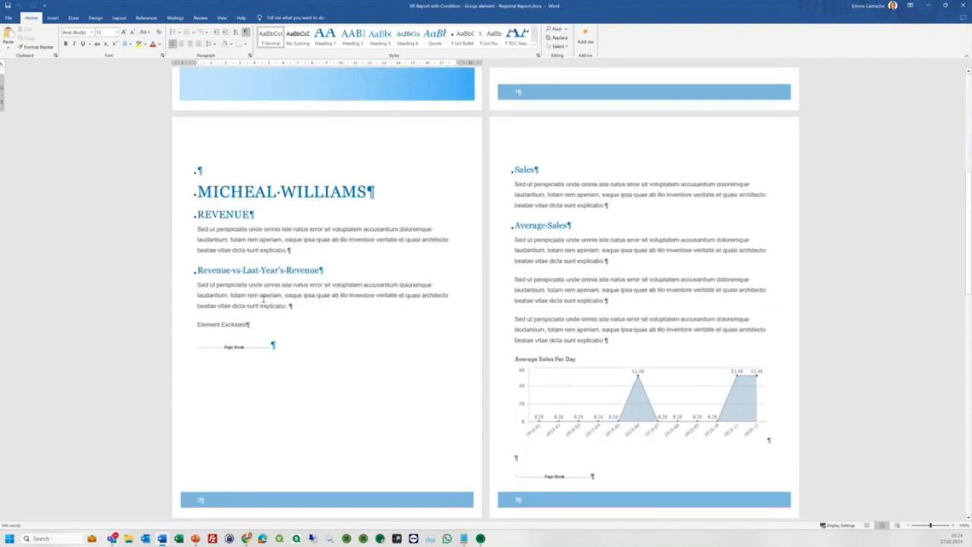
pyautogui.moveTo(198, 326); pyautogui.dragTo(252, 328)
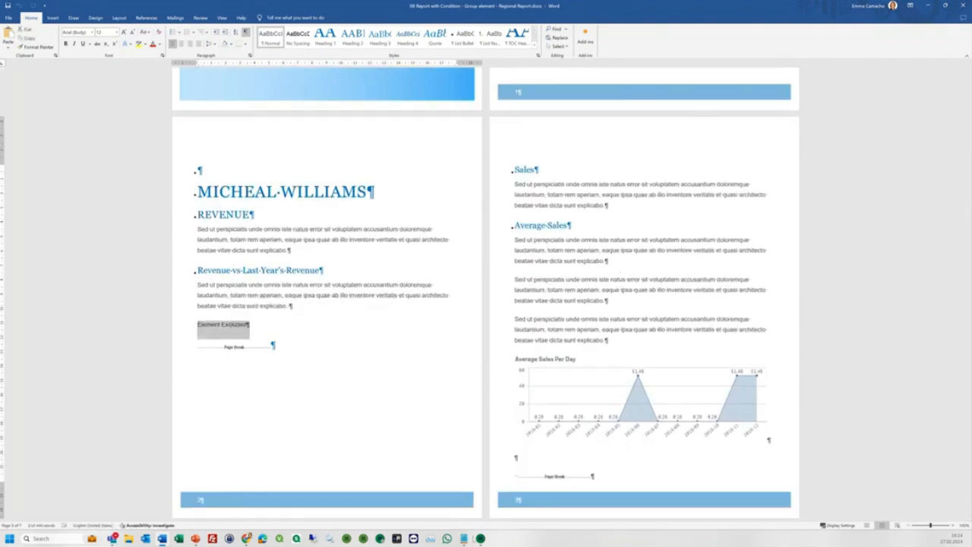
pyautogui.click(480, 538)
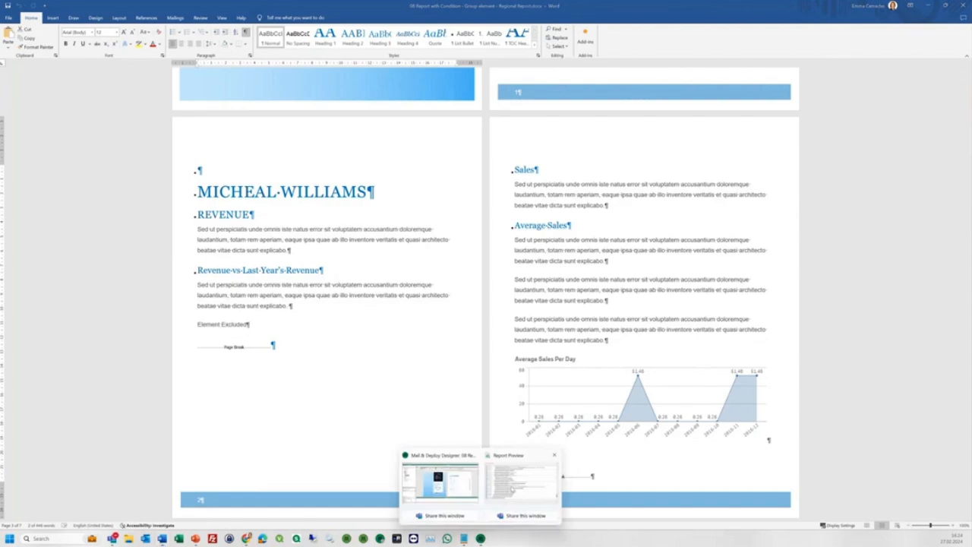
pyautogui.click(440, 482)
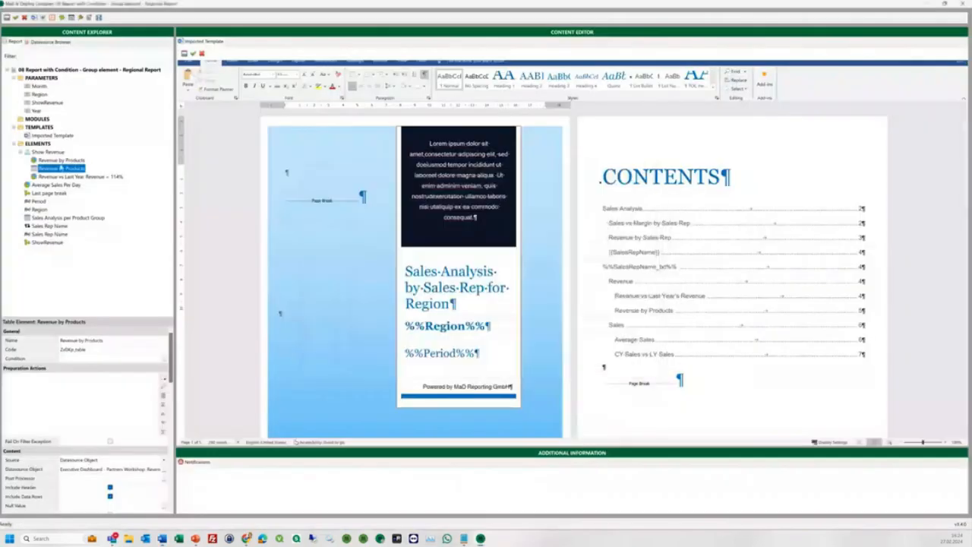
pyautogui.click(61, 160)
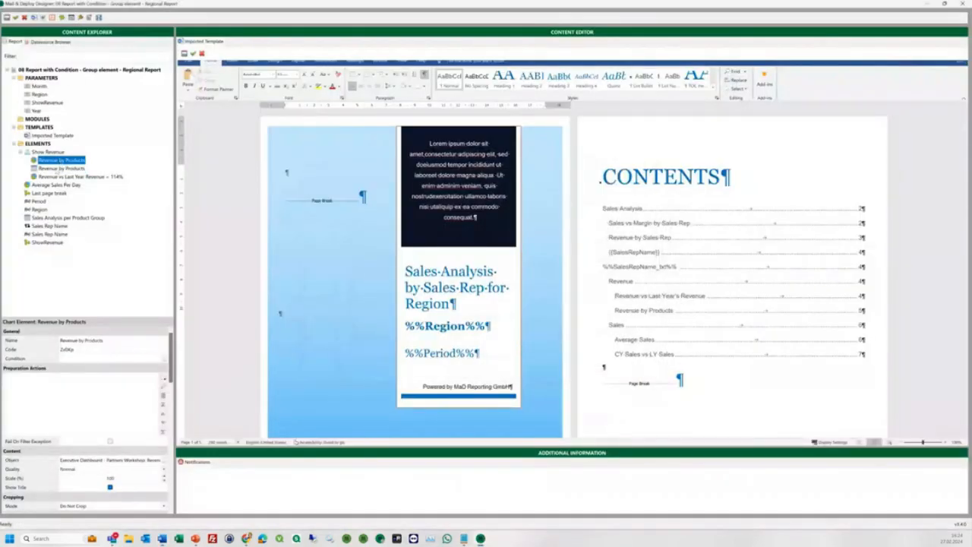
pyautogui.moveTo(171, 355); pyautogui.dragTo(170, 494)
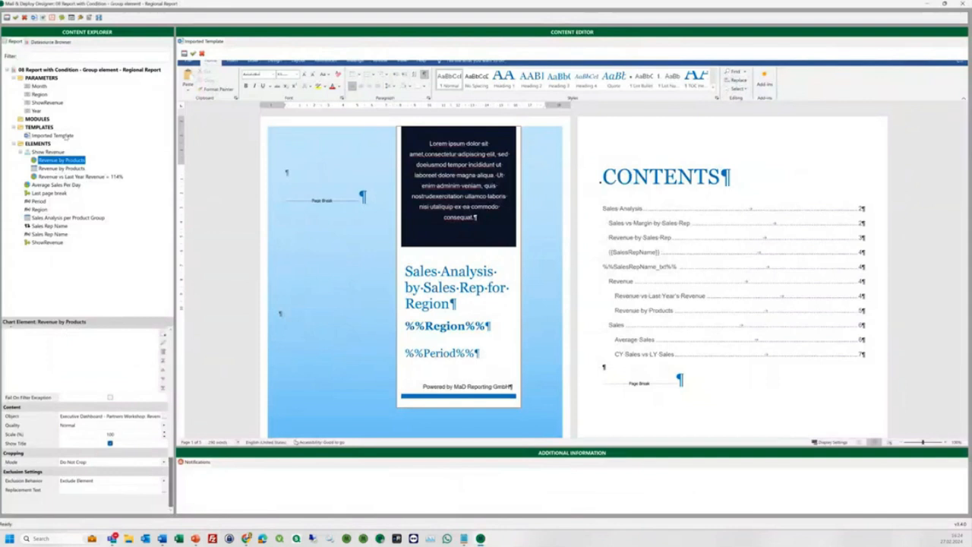
pyautogui.click(68, 177)
pyautogui.moveTo(98, 490); pyautogui.dragTo(54, 490)
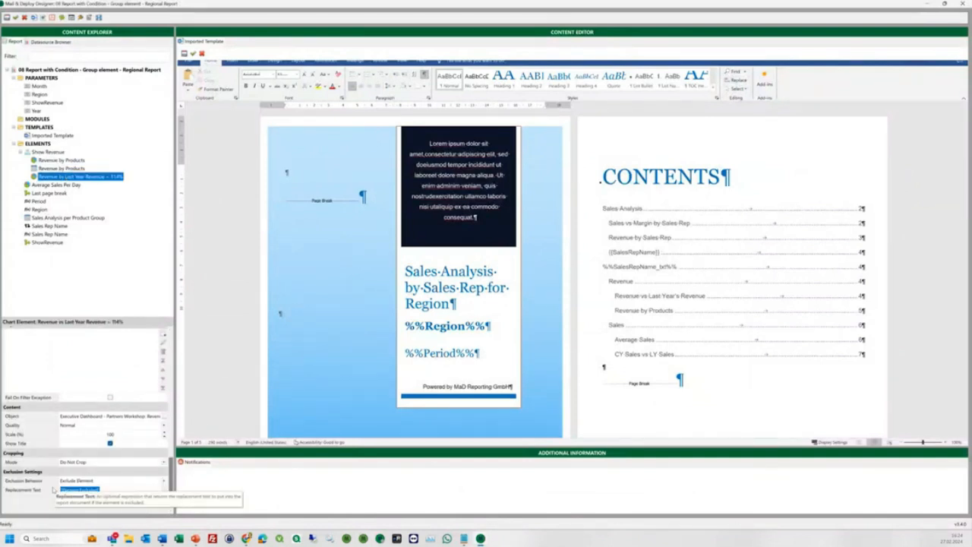
pyautogui.click(71, 161)
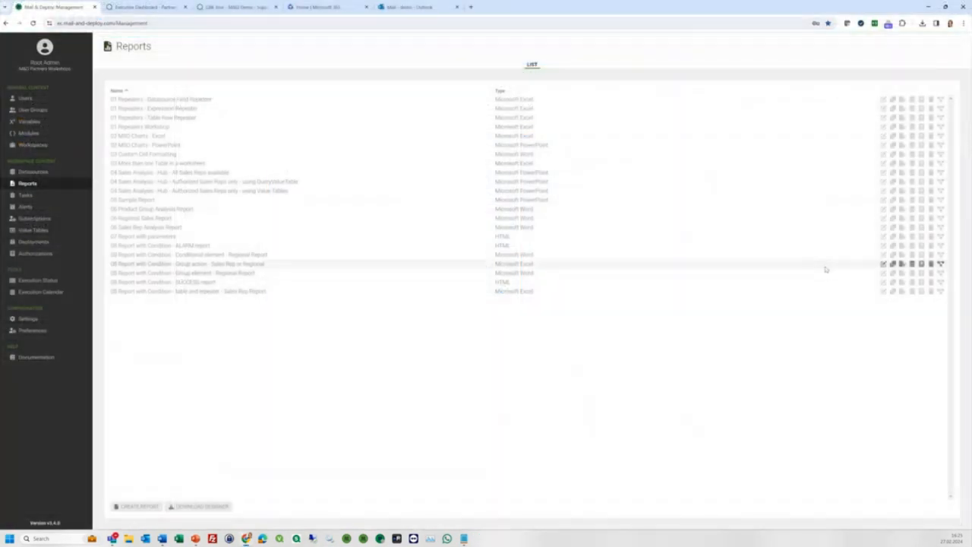
# Launch the Group action report in the Designer through the Designer Launcher prompt.
pyautogui.click(902, 265)
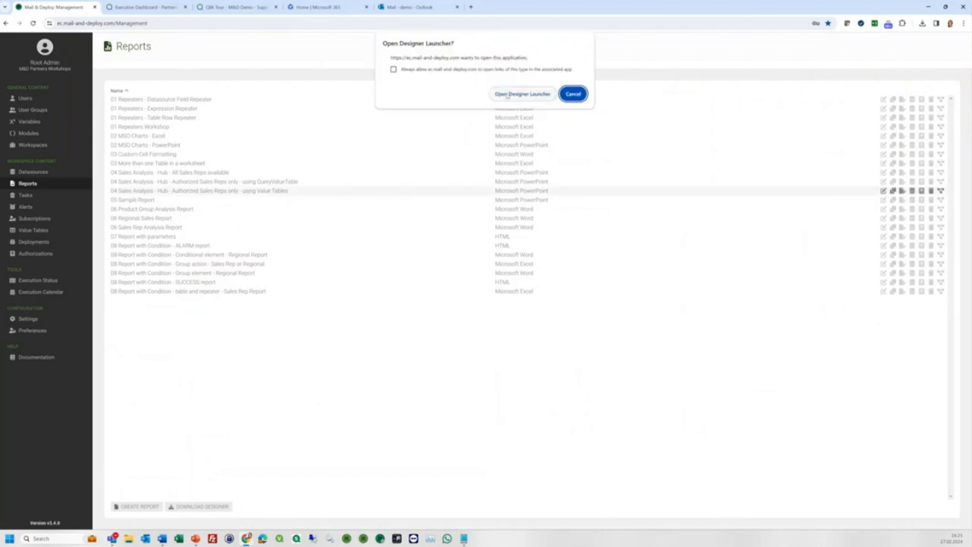
pyautogui.click(507, 94)
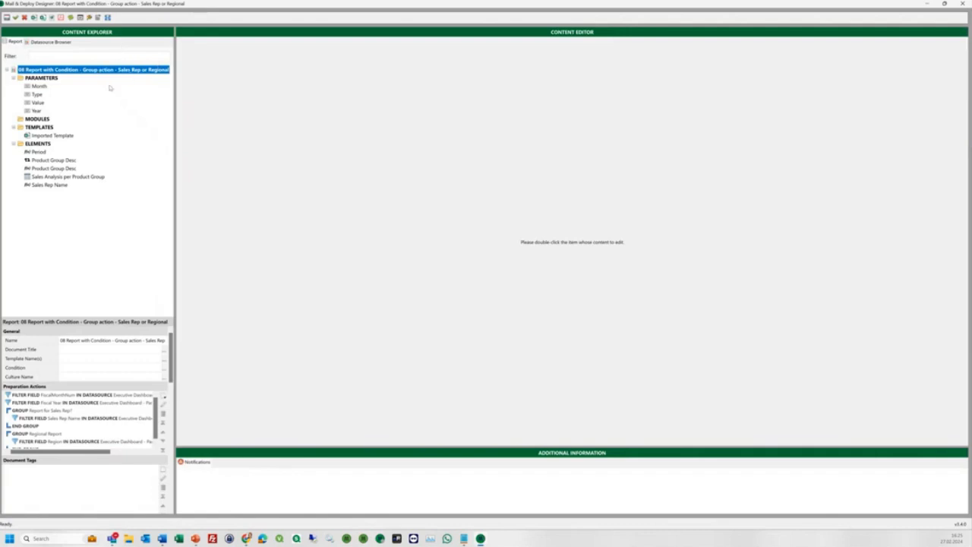
# Open Imported Template, check the Type parameter, and open the Report for Sales Rep group action.
pyautogui.doubleClick(53, 136)
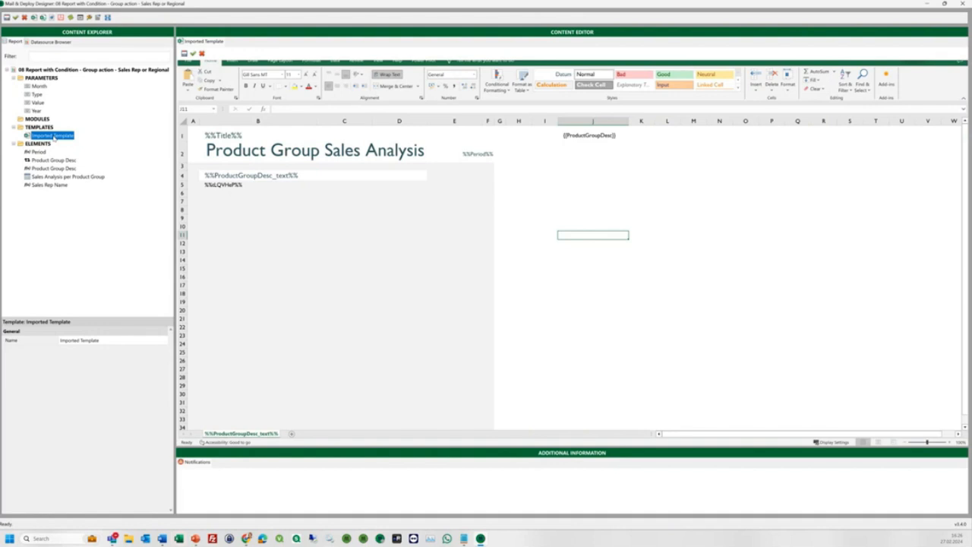
pyautogui.click(37, 94)
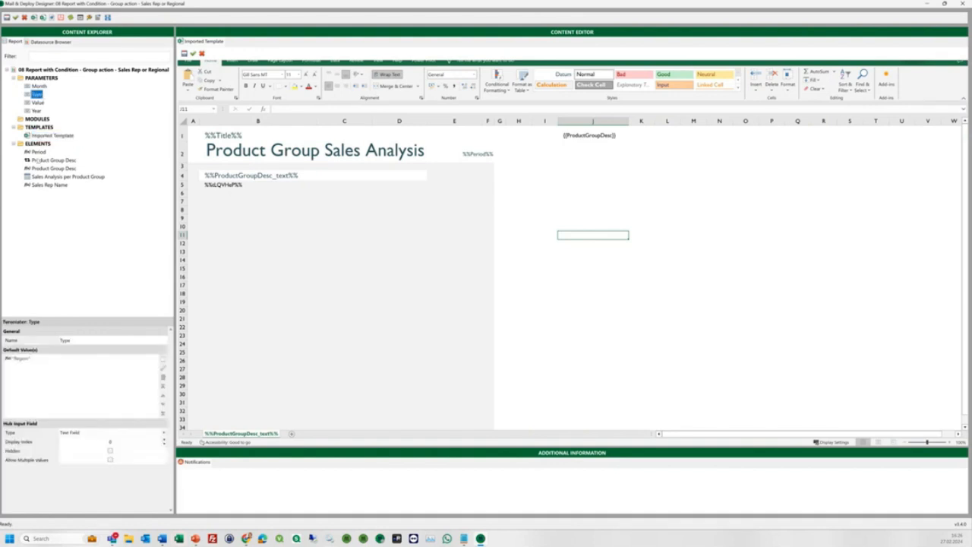
pyautogui.click(37, 70)
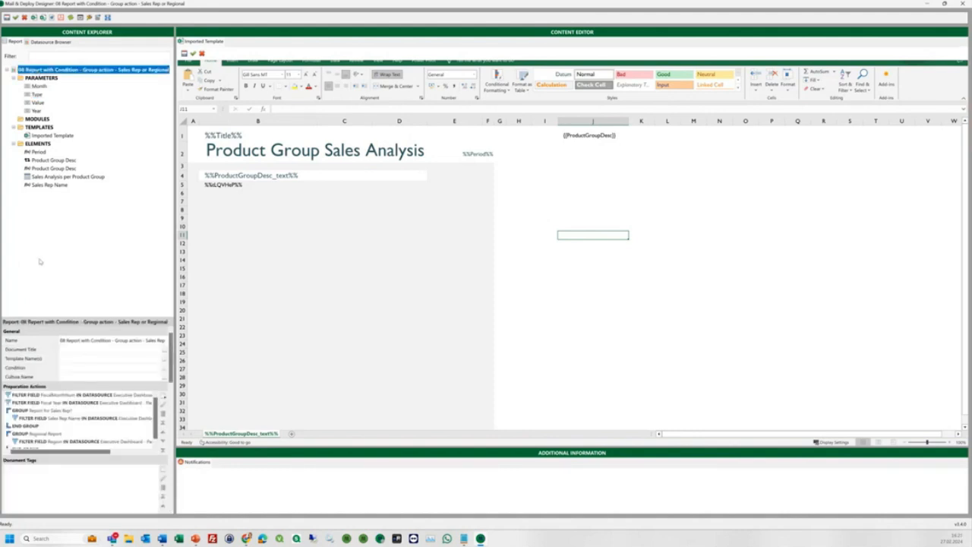
pyautogui.click(54, 397)
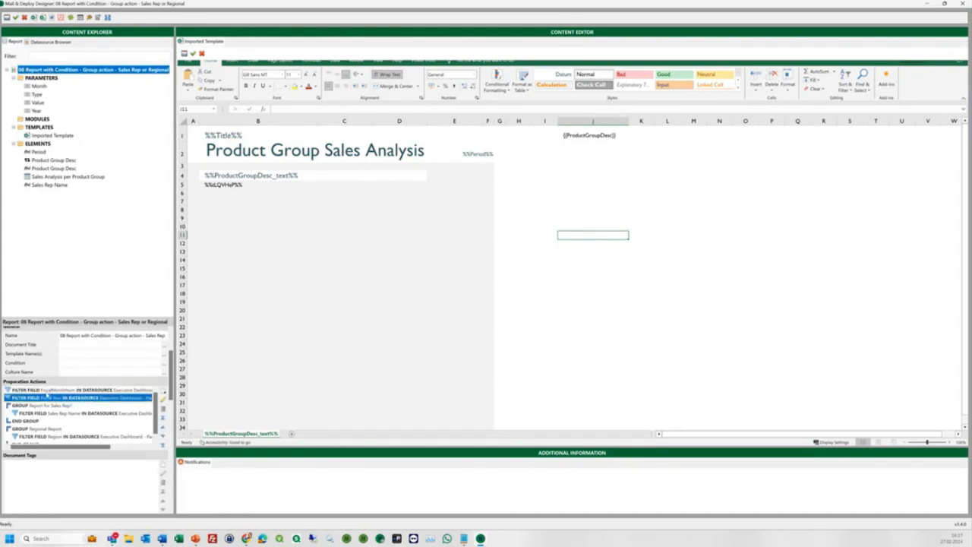
pyautogui.click(46, 407)
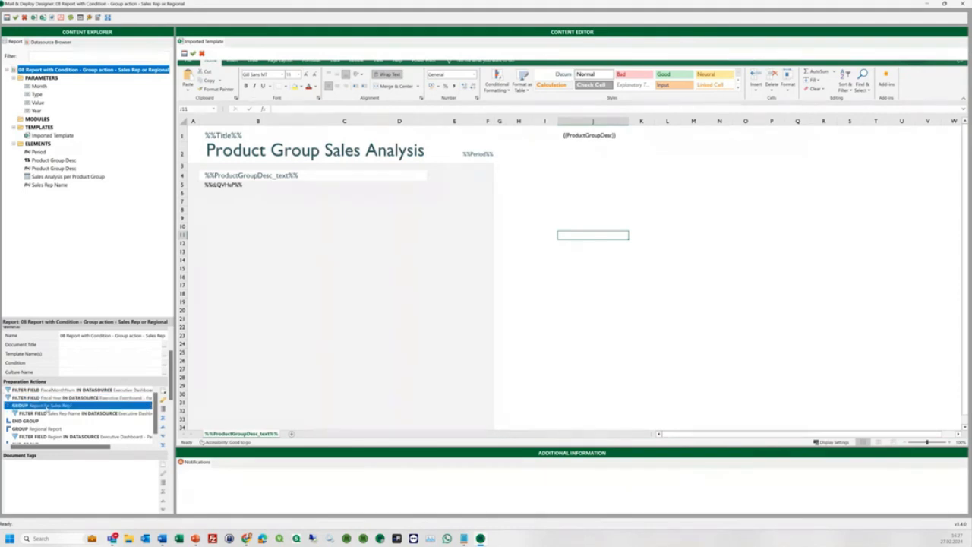
pyautogui.doubleClick(46, 407)
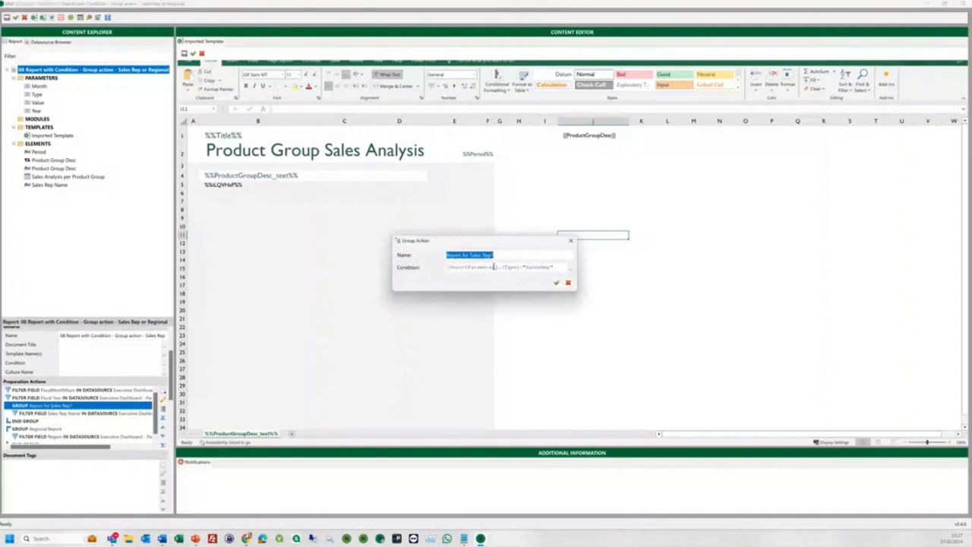
pyautogui.doubleClick(524, 267)
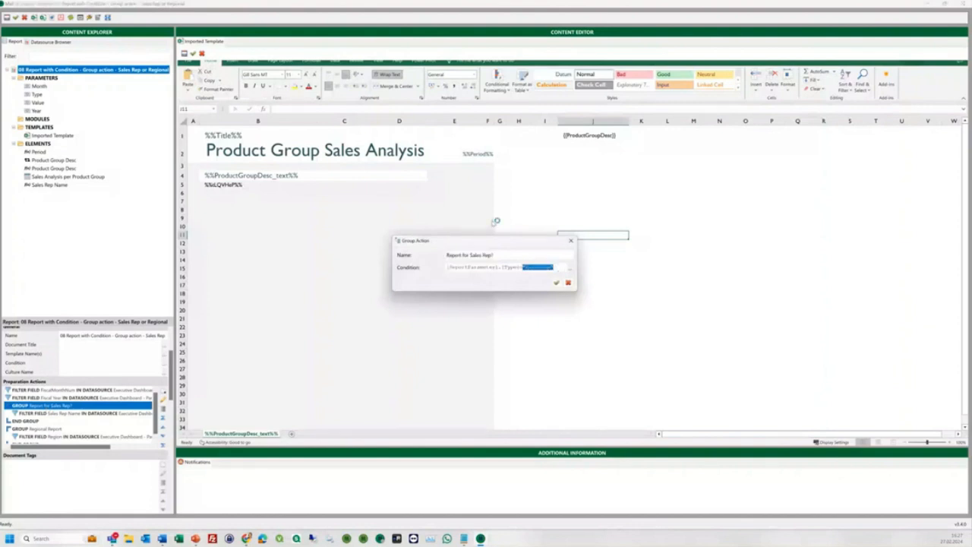
pyautogui.click(570, 240)
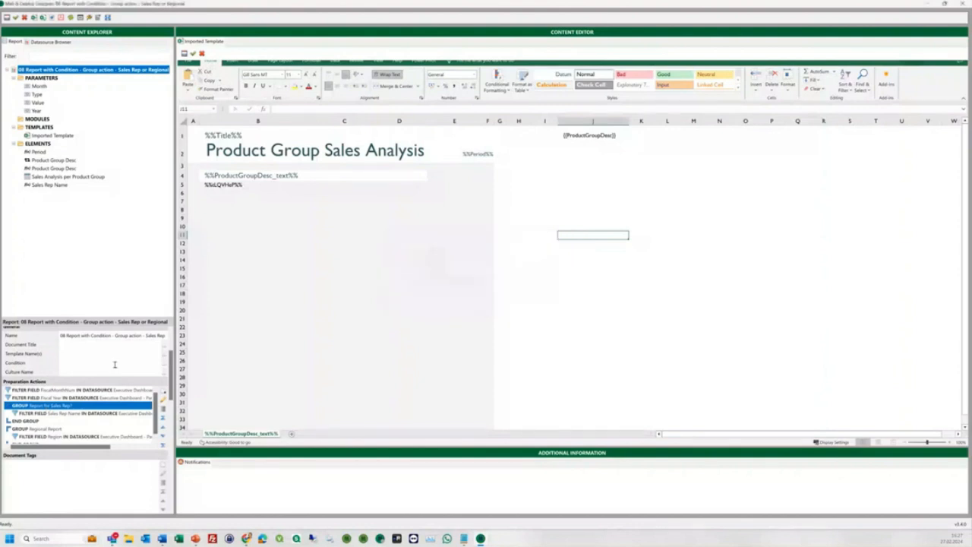
pyautogui.click(47, 413)
pyautogui.doubleClick(47, 413)
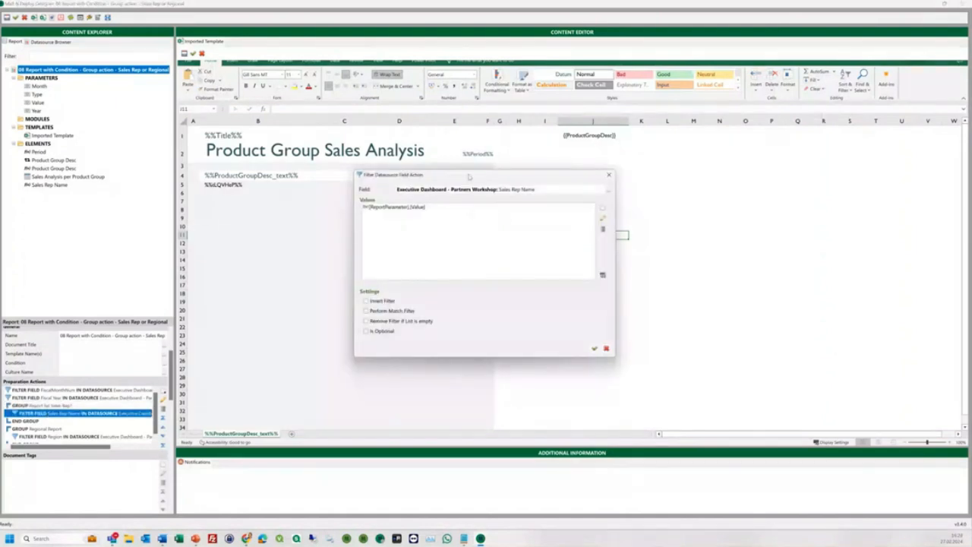
pyautogui.click(609, 174)
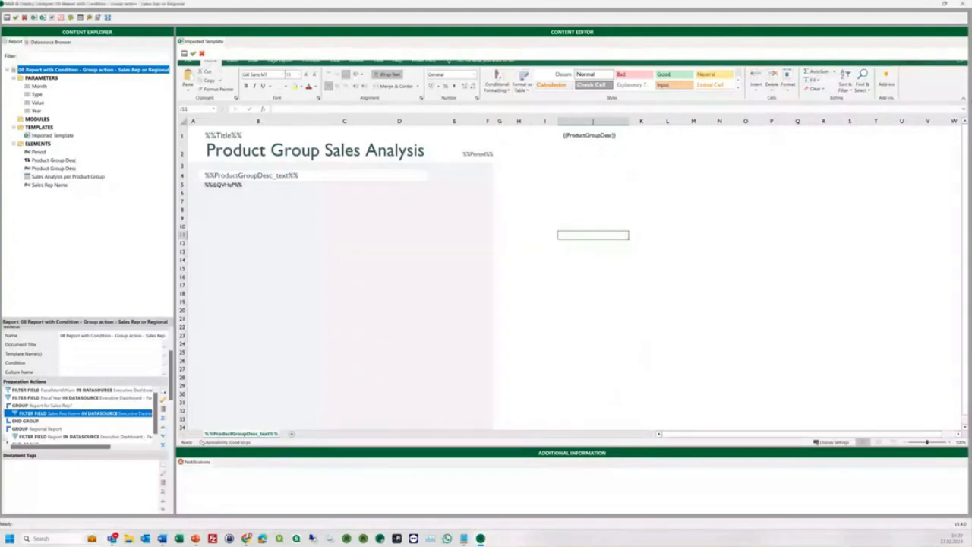
pyautogui.click(39, 429)
pyautogui.doubleClick(38, 429)
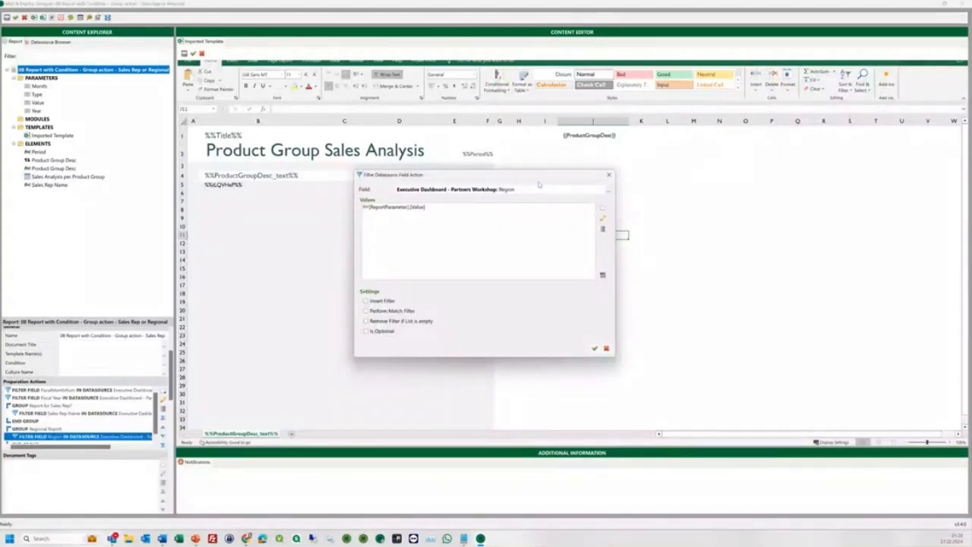
pyautogui.press('Escape')
pyautogui.click(217, 134)
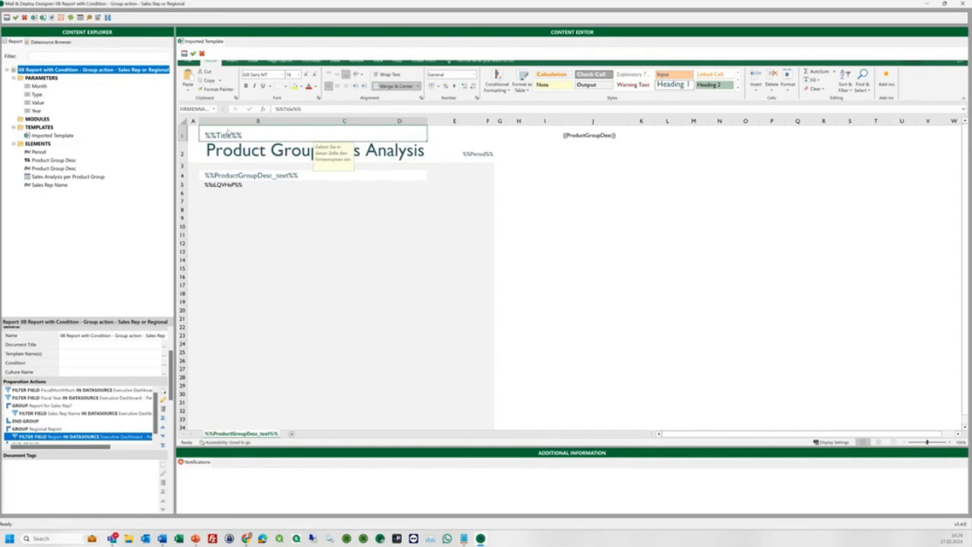
# Rename the Sales Rep Name expression element to 'Title'.
pyautogui.click(50, 184)
pyautogui.moveTo(94, 340); pyautogui.dragTo(46, 338)
pyautogui.write('Title')
# Review the If() value expression: Sales Rep Name for Type SalesRep, otherwise Region.
pyautogui.click(165, 461)
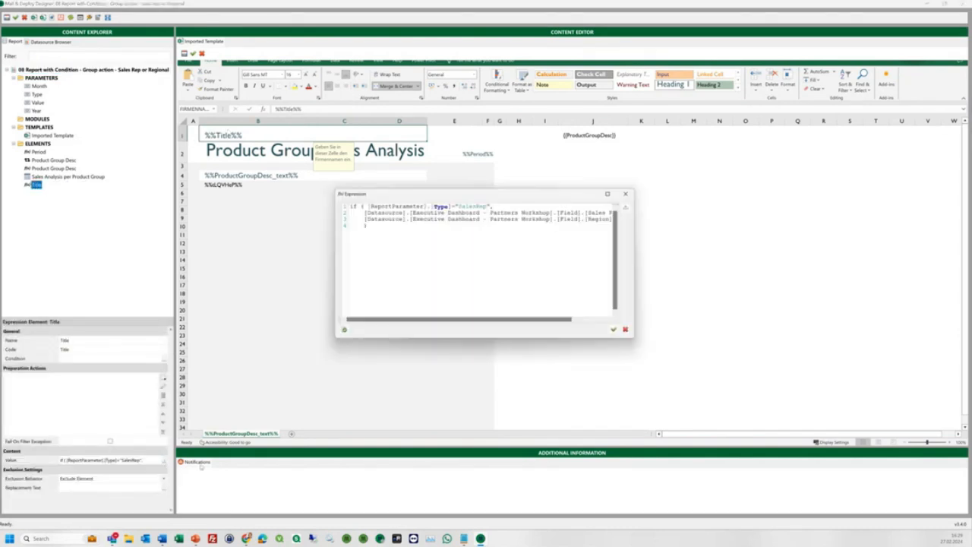
pyautogui.moveTo(958, 458); pyautogui.dragTo(827, 398)
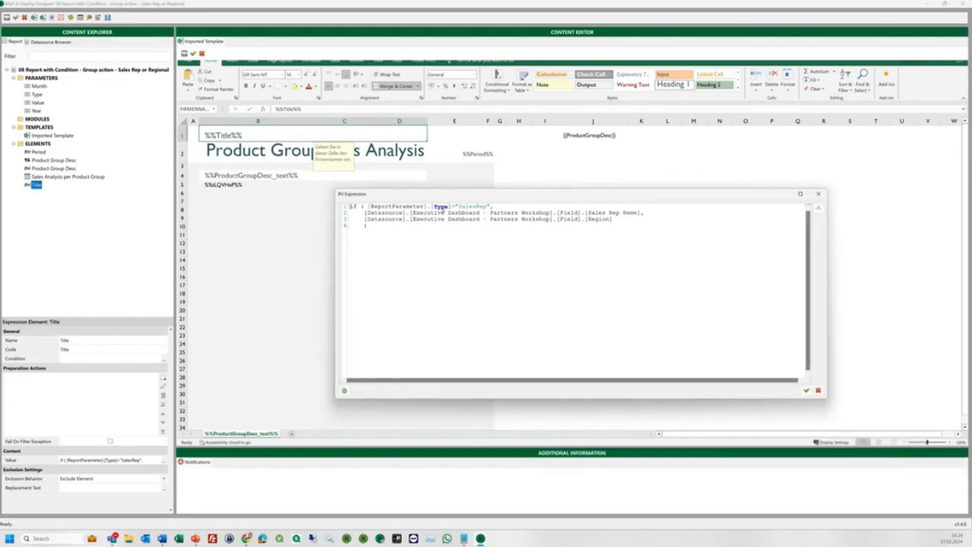
pyautogui.moveTo(651, 213); pyautogui.dragTo(365, 213)
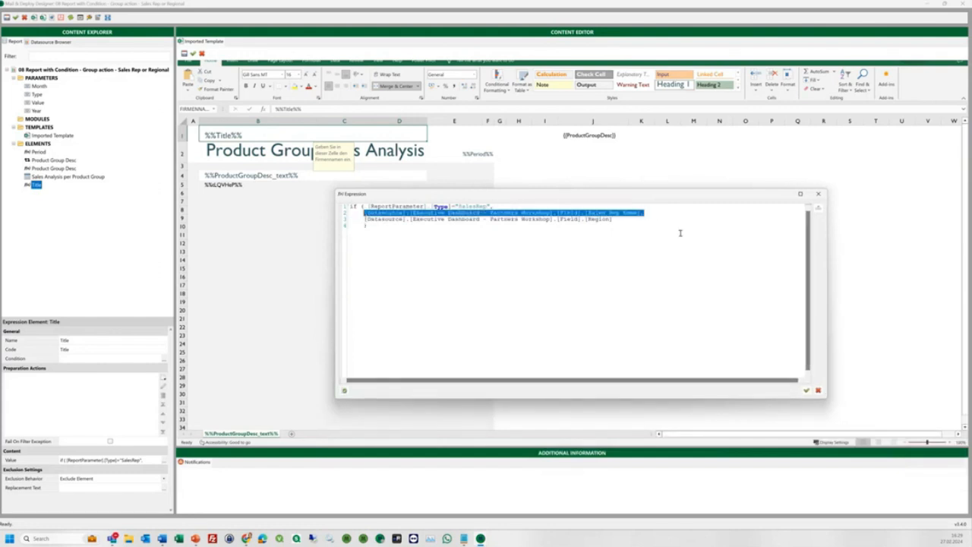
pyautogui.click(365, 221)
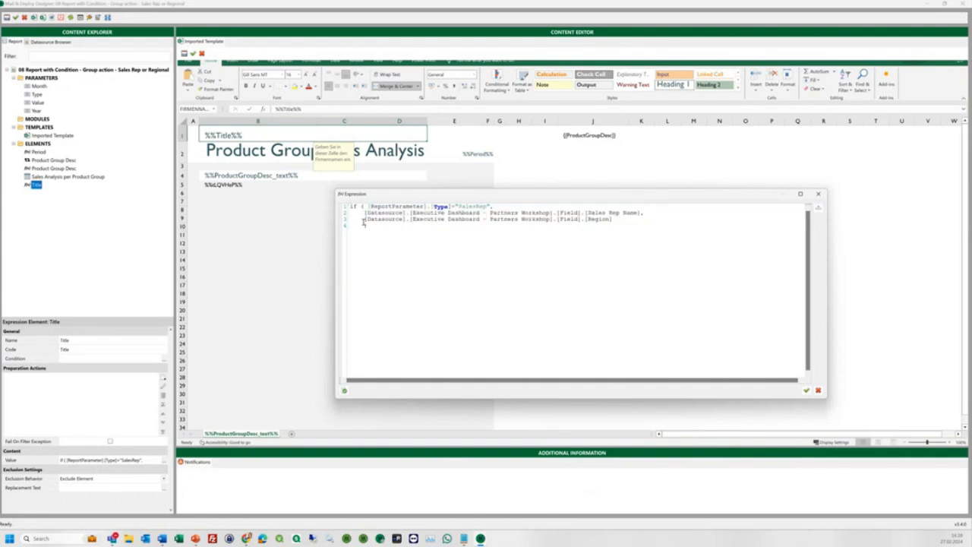
pyautogui.moveTo(605, 221); pyautogui.dragTo(366, 221)
pyautogui.click(821, 194)
pyautogui.click(36, 94)
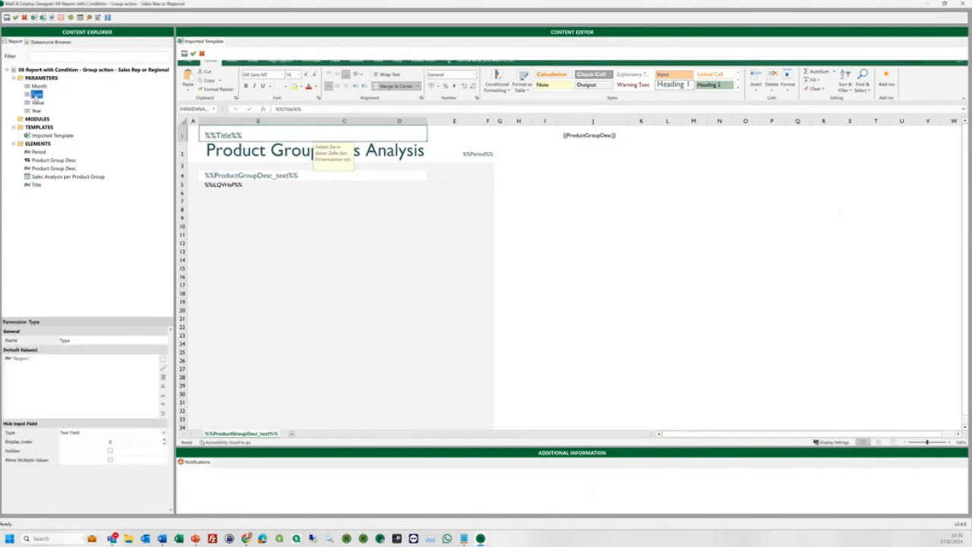
# Confirm the Type default is Region and check the Value default, then preview the report.
pyautogui.click(21, 359)
pyautogui.click(37, 103)
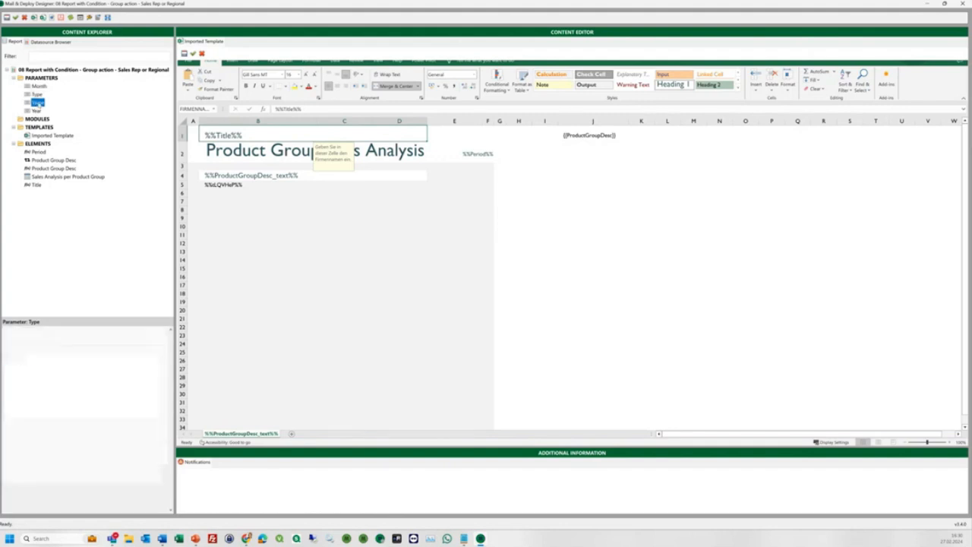
pyautogui.click(34, 16)
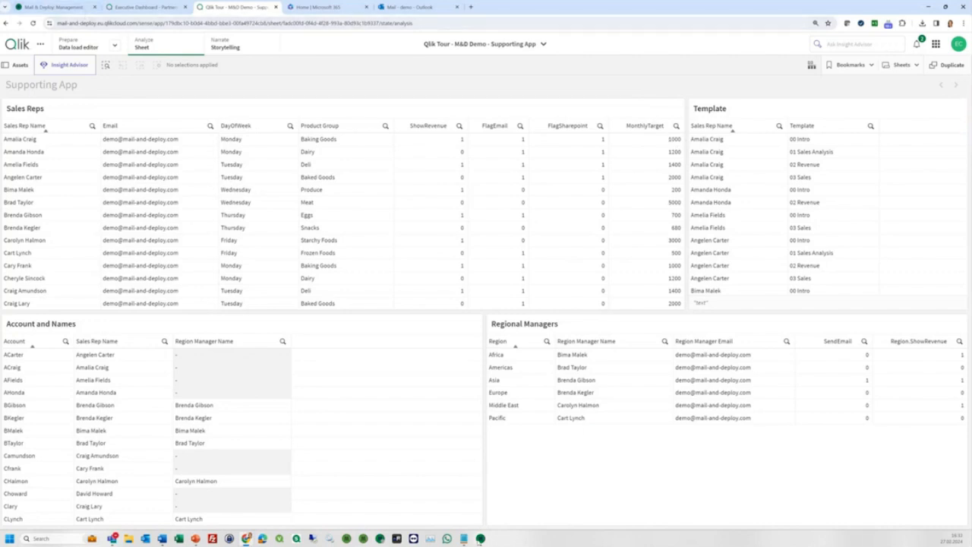
pyautogui.click(480, 539)
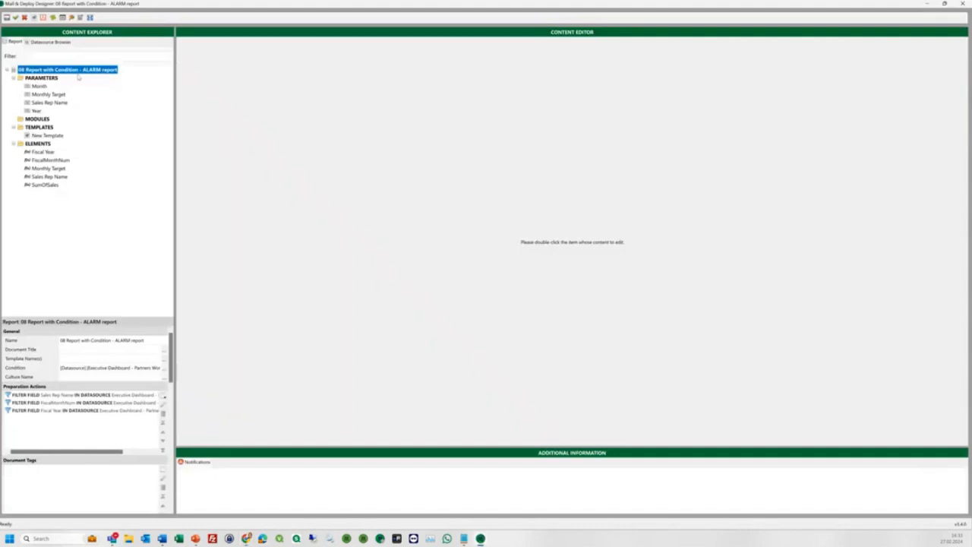
pyautogui.click(50, 94)
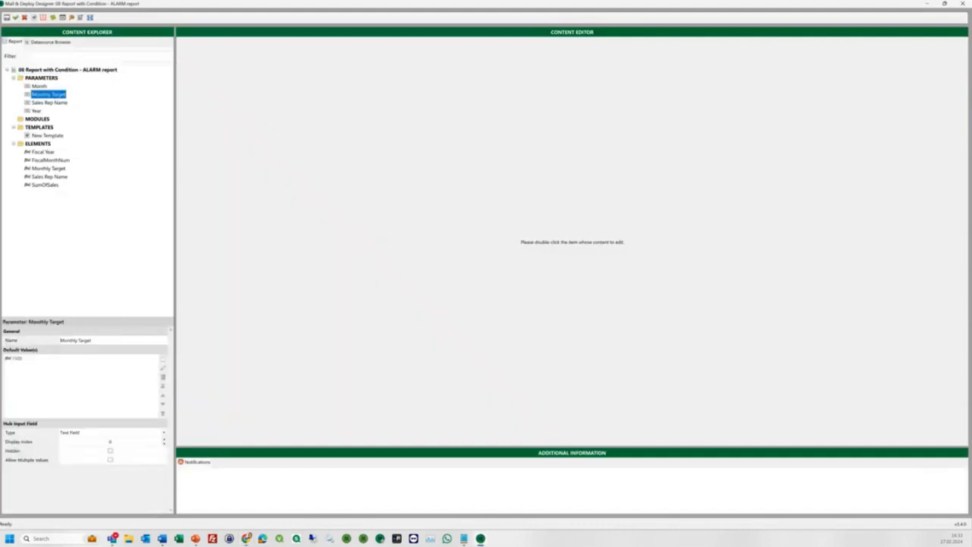
pyautogui.click(42, 103)
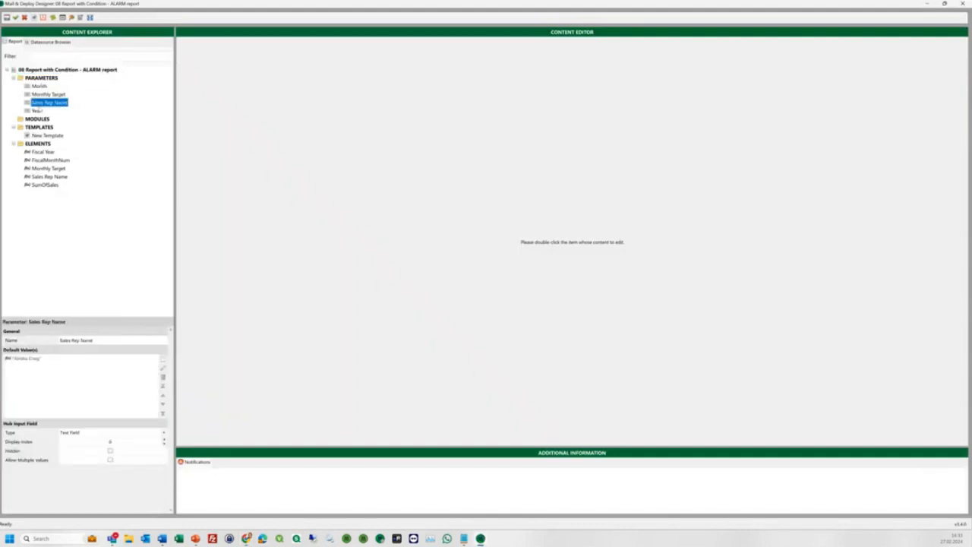
pyautogui.click(35, 111)
pyautogui.click(39, 87)
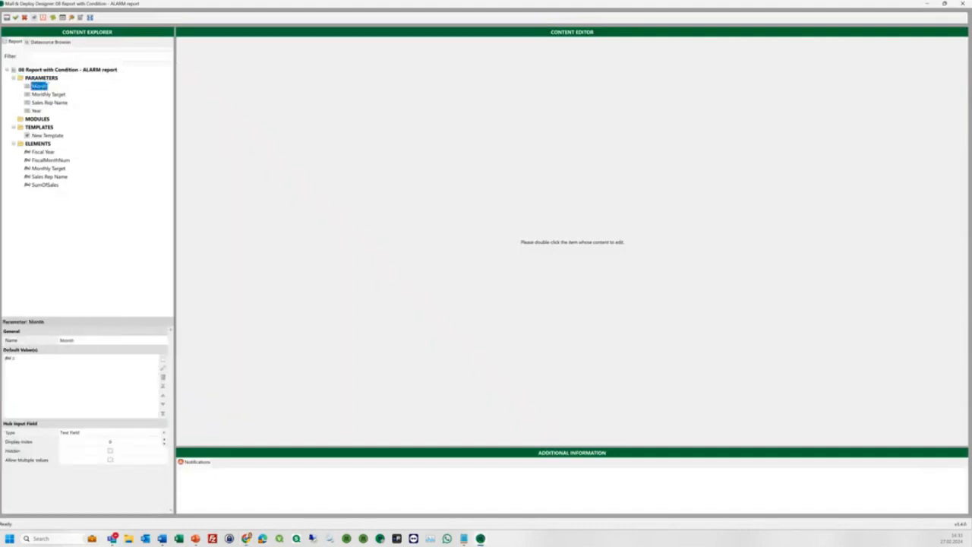
pyautogui.click(47, 70)
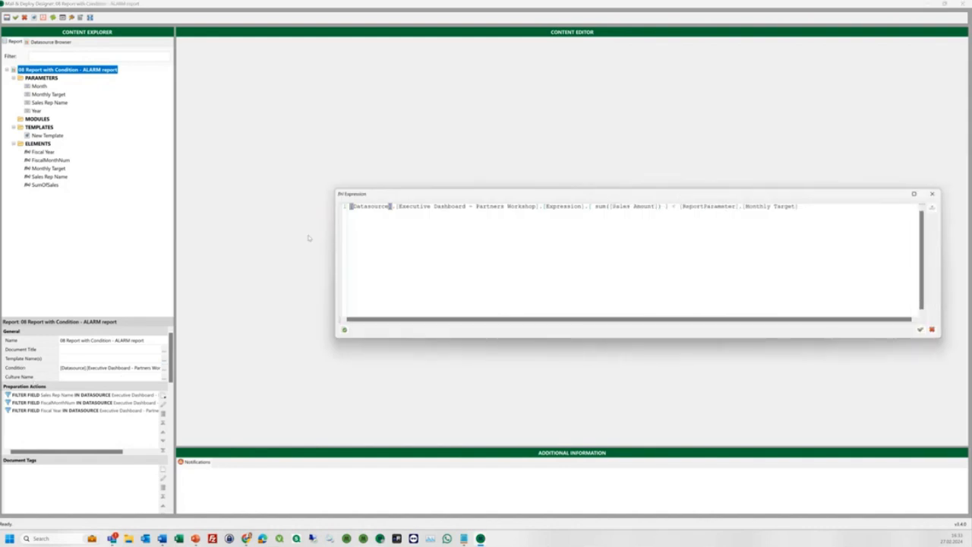
pyautogui.moveTo(593, 205); pyautogui.dragTo(663, 207)
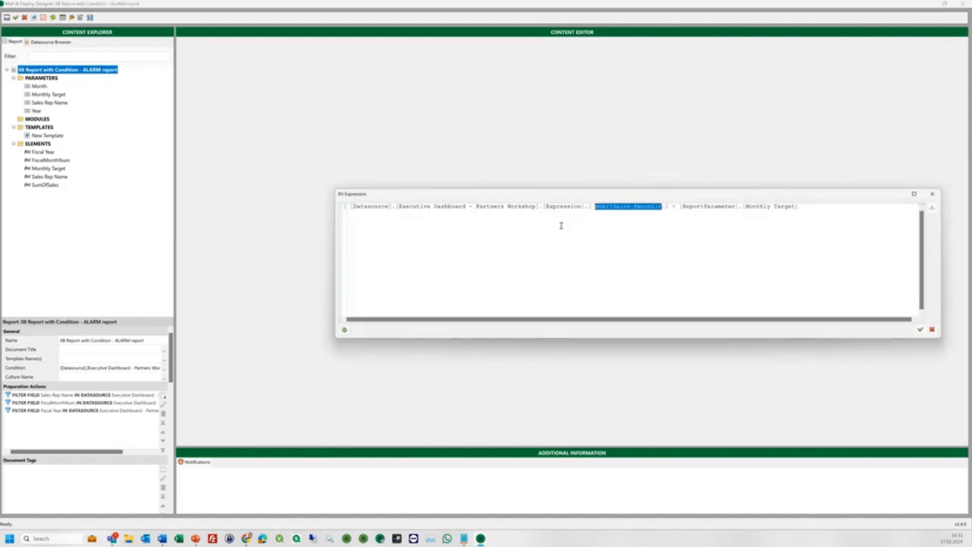
pyautogui.doubleClick(674, 207)
pyautogui.moveTo(798, 206); pyautogui.dragTo(679, 206)
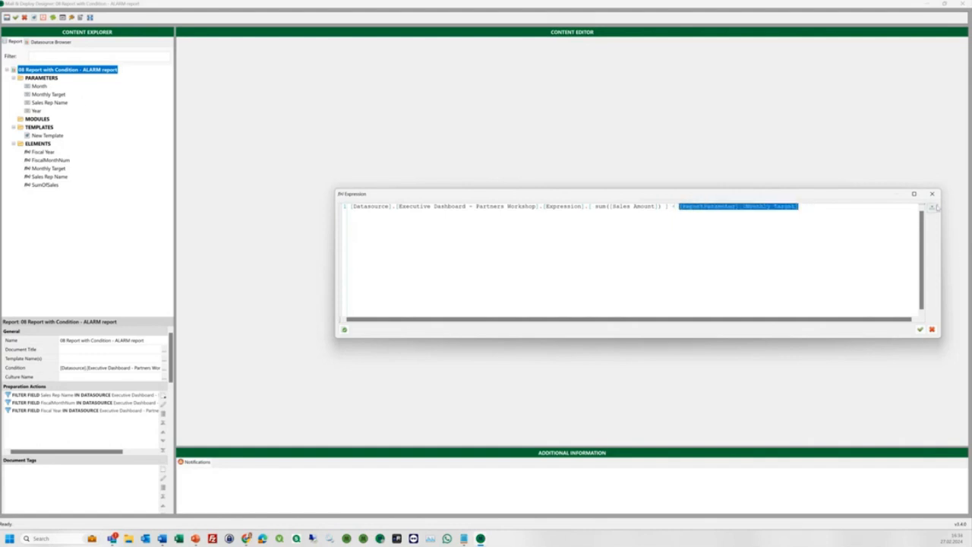
pyautogui.click(932, 194)
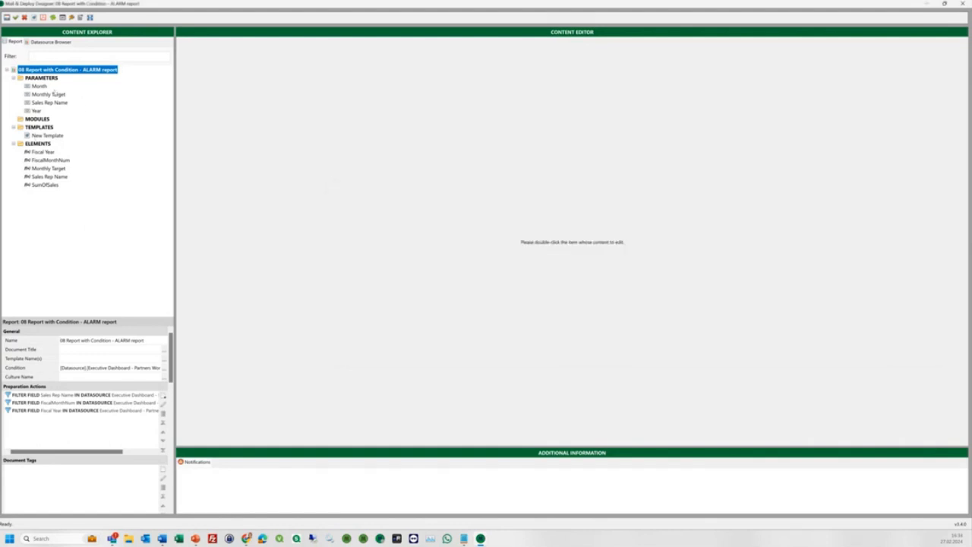
# Add '!' after 'Alarm' in the New Template email body, viewed at 300% zoom.
pyautogui.doubleClick(43, 137)
pyautogui.click(942, 438)
pyautogui.click(923, 421)
pyautogui.scroll(3, 319, 226)
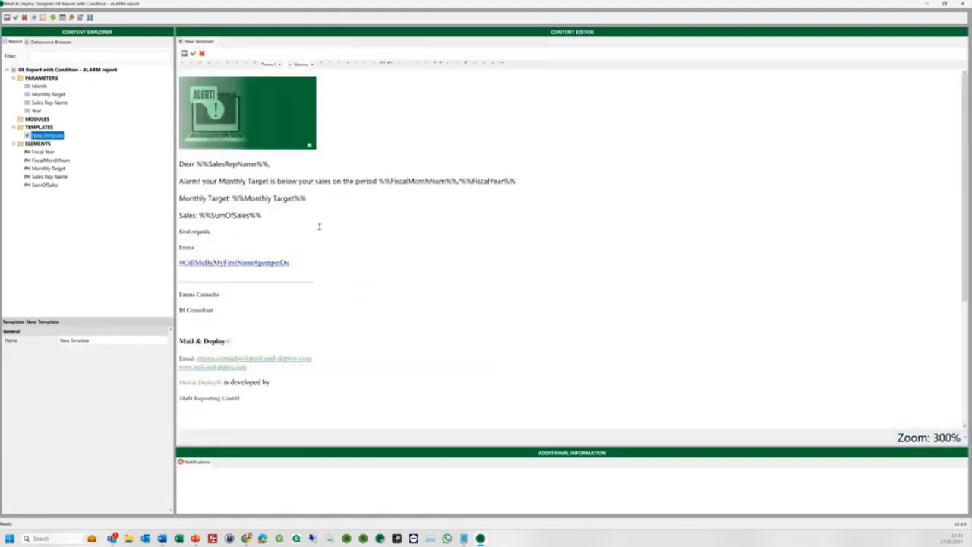
pyautogui.click(200, 181)
pyautogui.write('!')
# Review the ALARM report's condition expression and close it with OK.
pyautogui.click(50, 70)
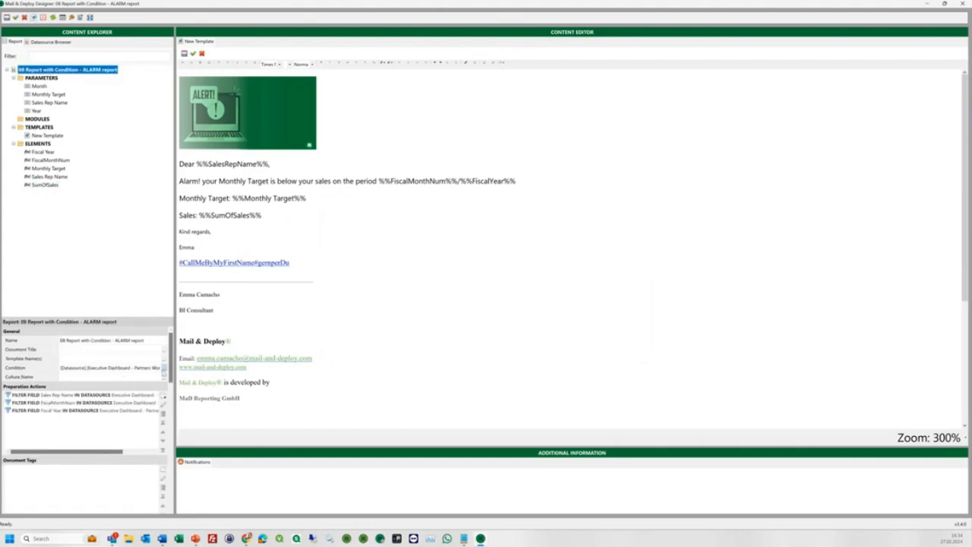
pyautogui.click(164, 370)
pyautogui.moveTo(460, 319); pyautogui.dragTo(592, 330)
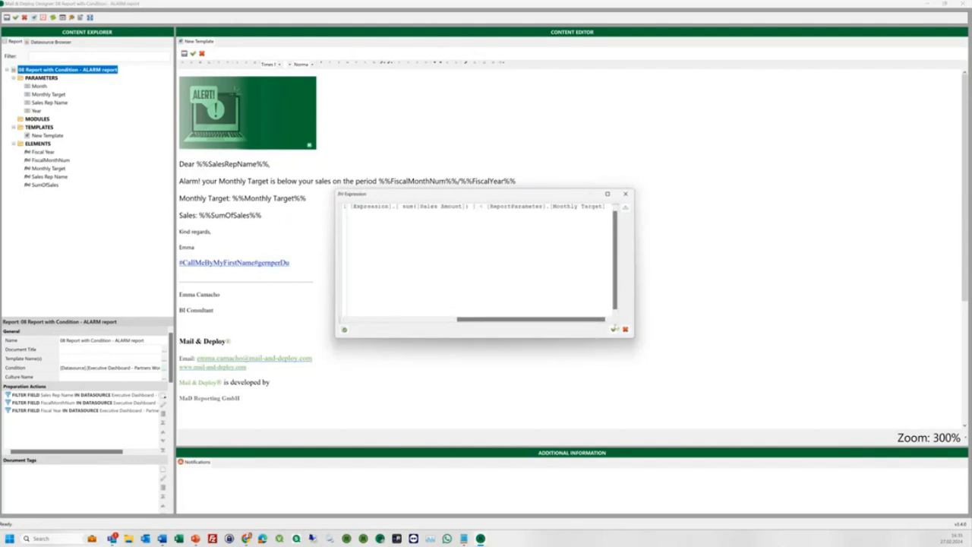
pyautogui.click(613, 329)
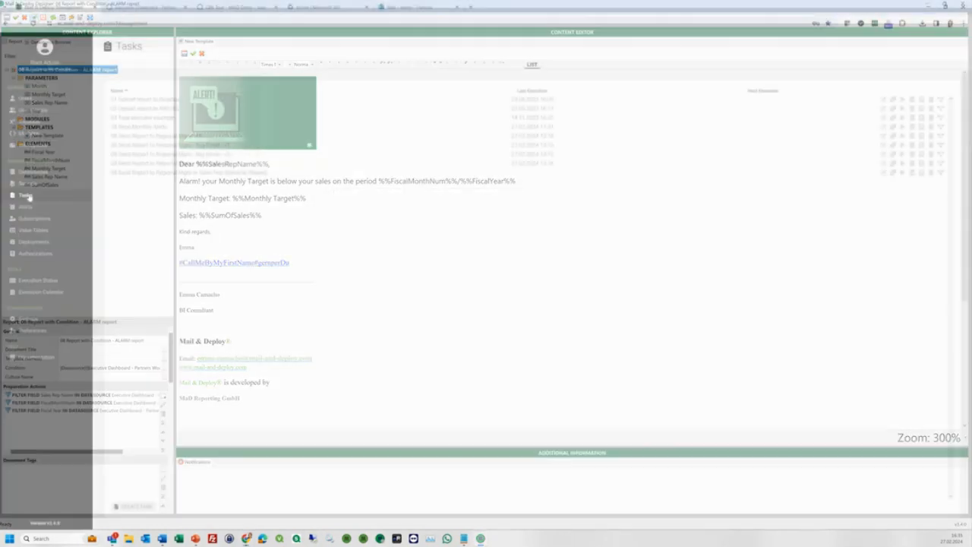
# Enable Automatically Filter To Cycle Value on the 08 Send Monthly Alerts task's Sales Rep Name cycle.
pyautogui.moveTo(111, 128); pyautogui.dragTo(169, 127)
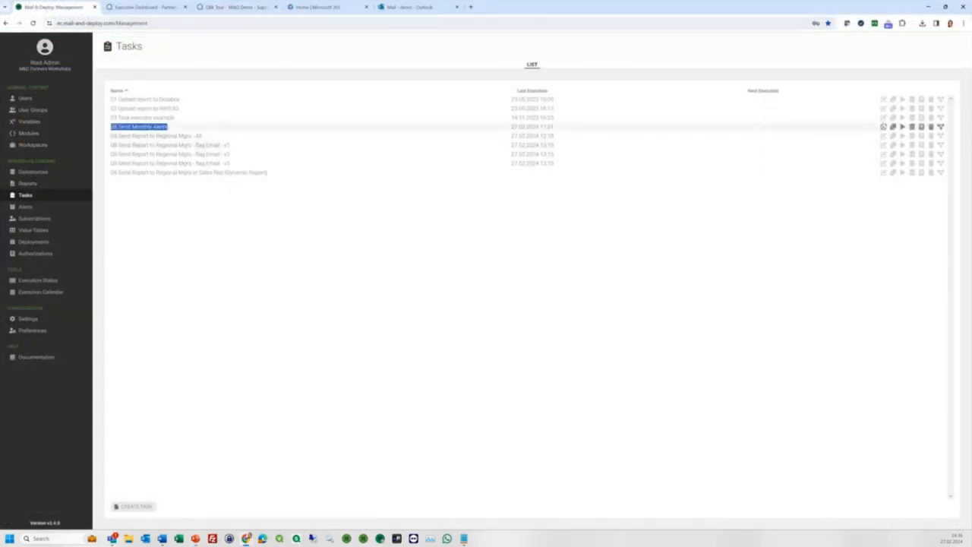
pyautogui.click(884, 127)
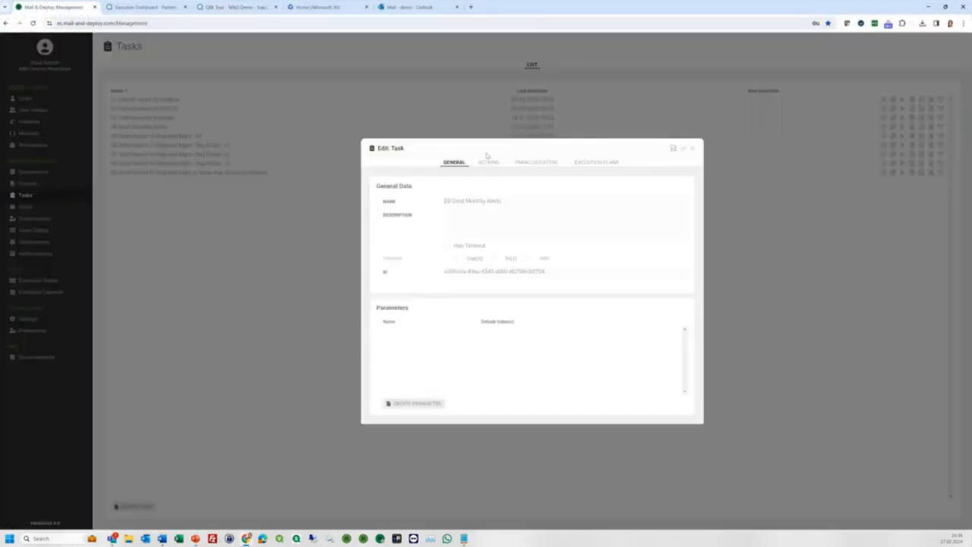
pyautogui.click(488, 162)
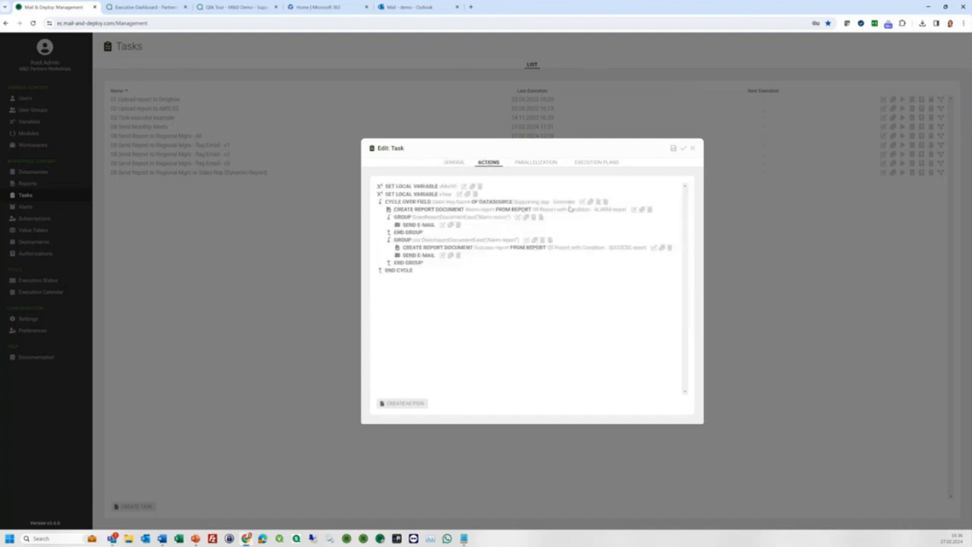
pyautogui.click(584, 202)
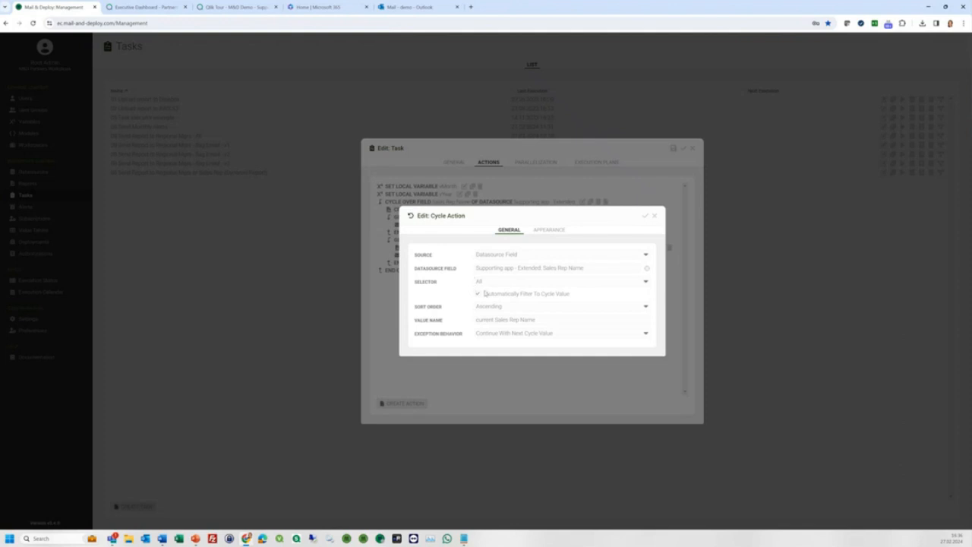
pyautogui.click(478, 295)
pyautogui.click(236, 7)
pyautogui.scroll(3, 66, 164)
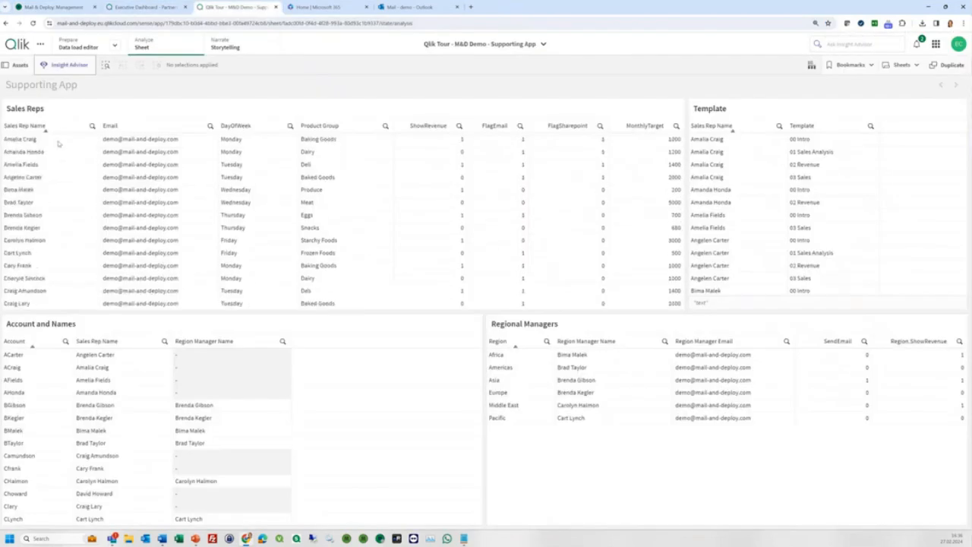
pyautogui.click(58, 141)
pyautogui.click(55, 112)
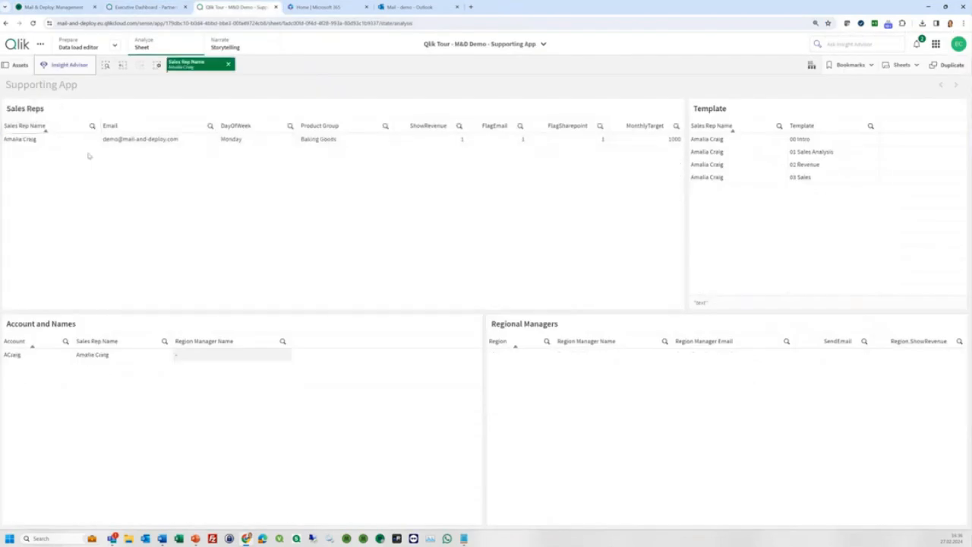
pyautogui.click(221, 65)
pyautogui.click(180, 123)
pyautogui.click(181, 137)
pyautogui.click(181, 137)
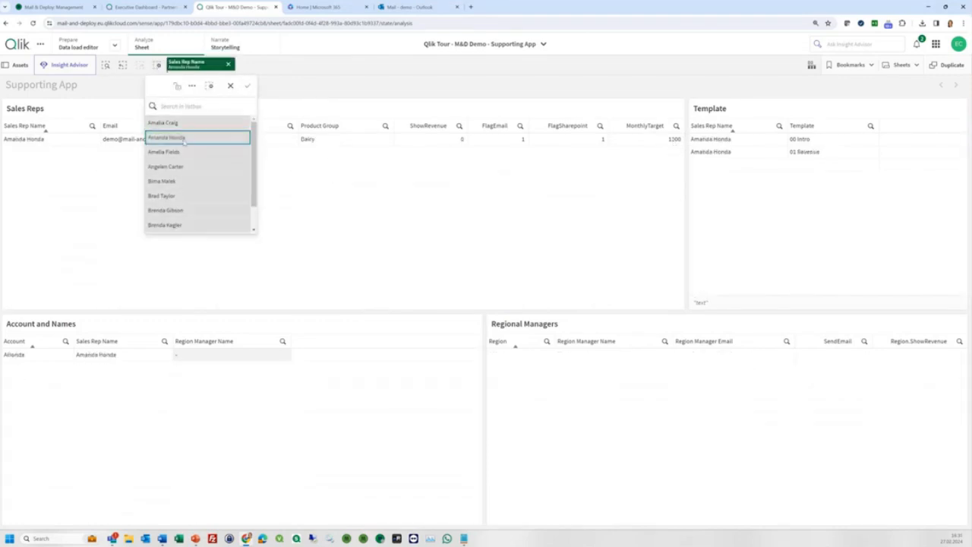
pyautogui.click(170, 152)
pyautogui.click(170, 152)
pyautogui.click(174, 166)
pyautogui.click(174, 166)
pyautogui.click(301, 92)
pyautogui.click(53, 7)
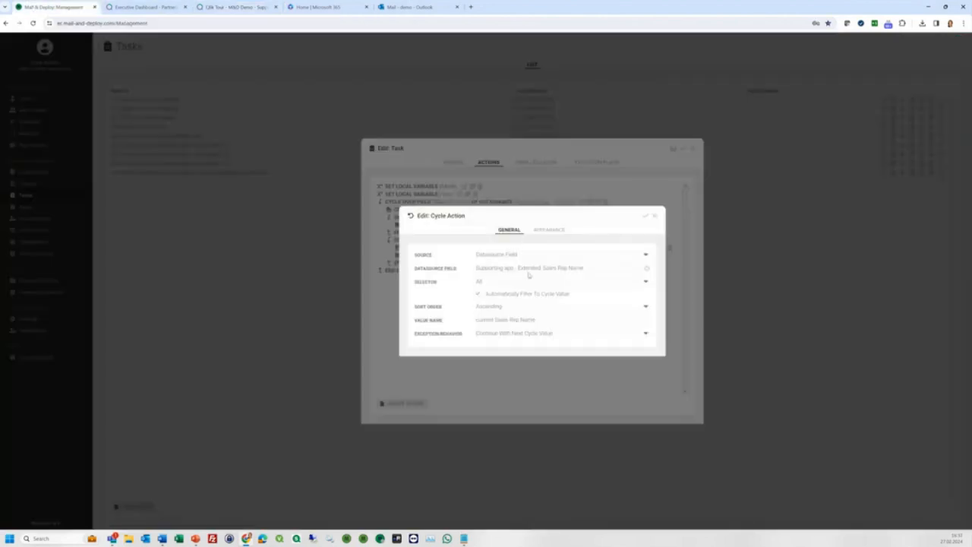
# Close the cycle settings and review the alarm group's condition referencing the Alarm report.
pyautogui.click(654, 216)
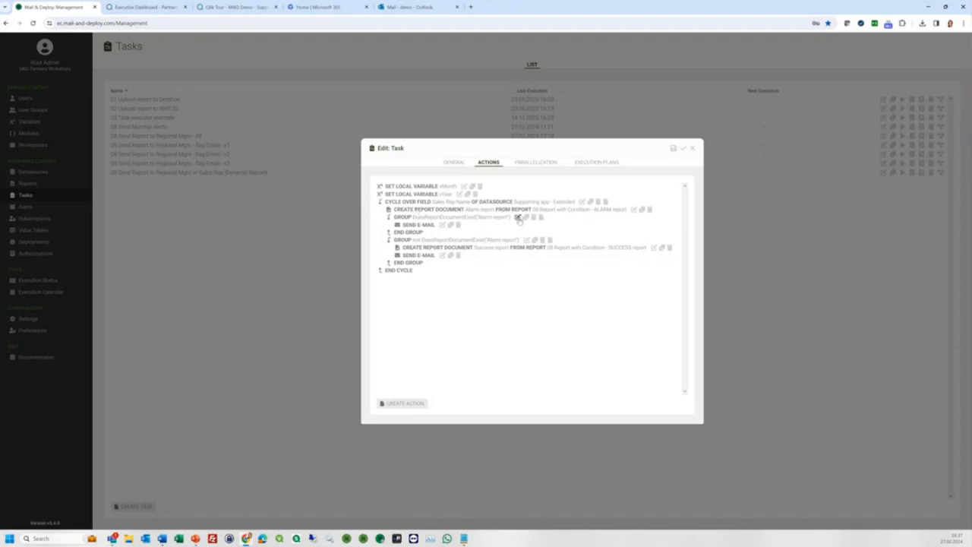
pyautogui.click(518, 218)
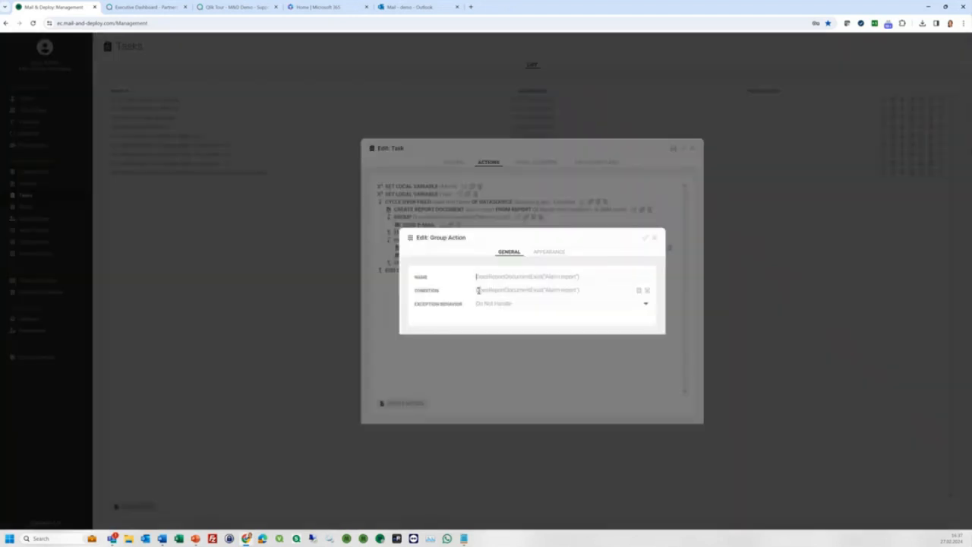
pyautogui.moveTo(478, 290); pyautogui.dragTo(543, 292)
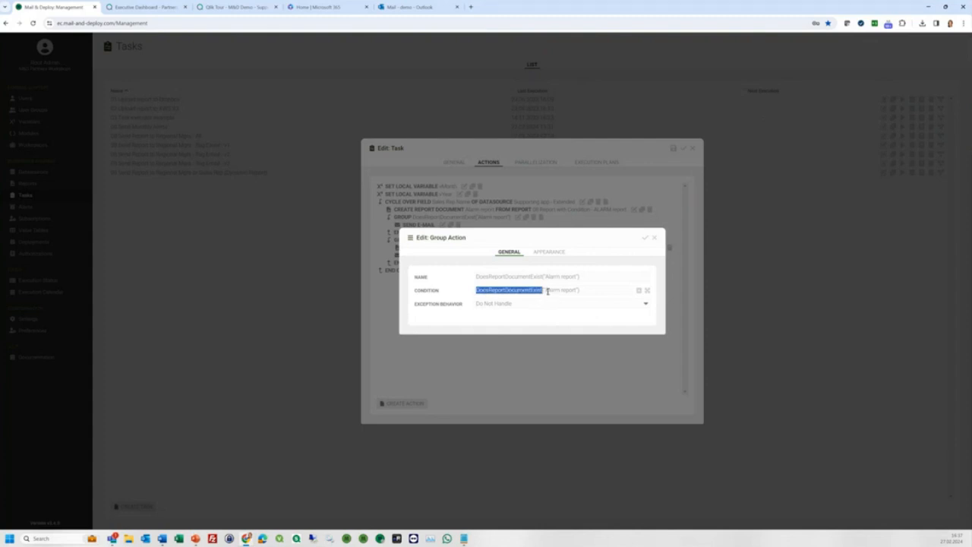
pyautogui.moveTo(546, 291); pyautogui.dragTo(577, 291)
pyautogui.click(645, 237)
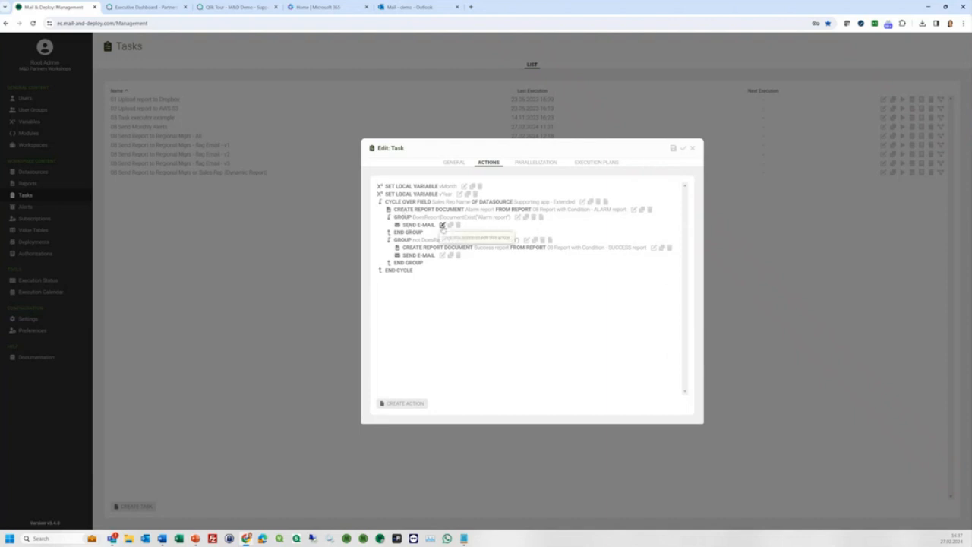
# Allow the alarm email to send without attachments, check its recipients, and close all dialogs.
pyautogui.click(442, 226)
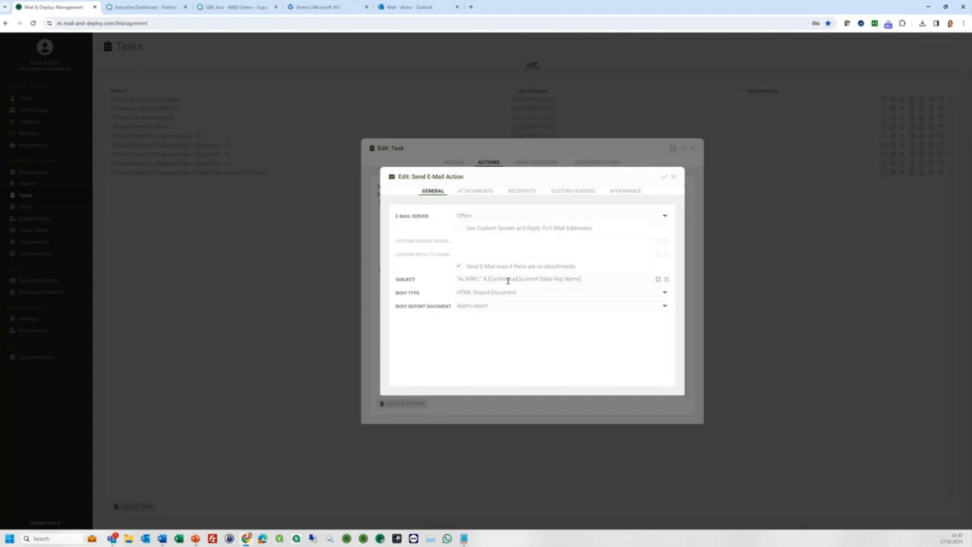
pyautogui.click(464, 193)
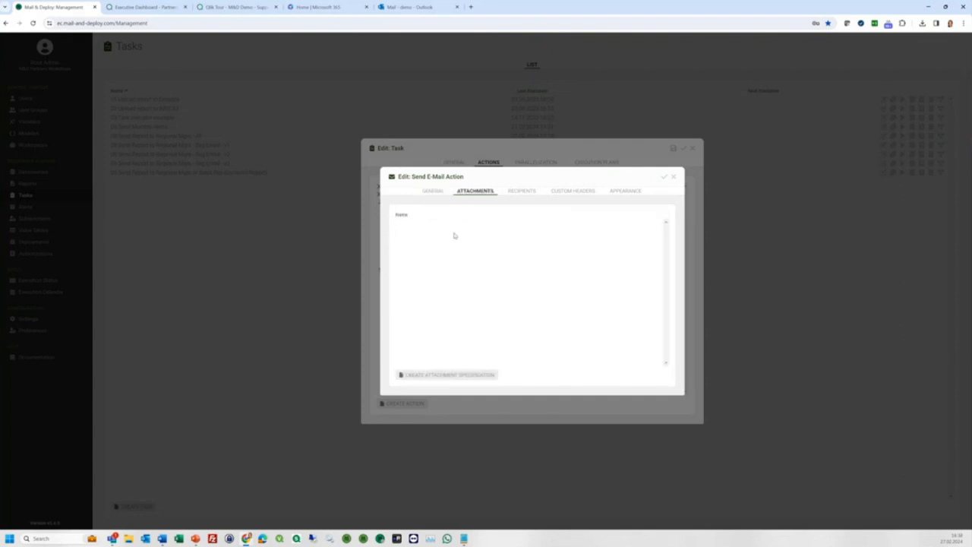
pyautogui.click(434, 195)
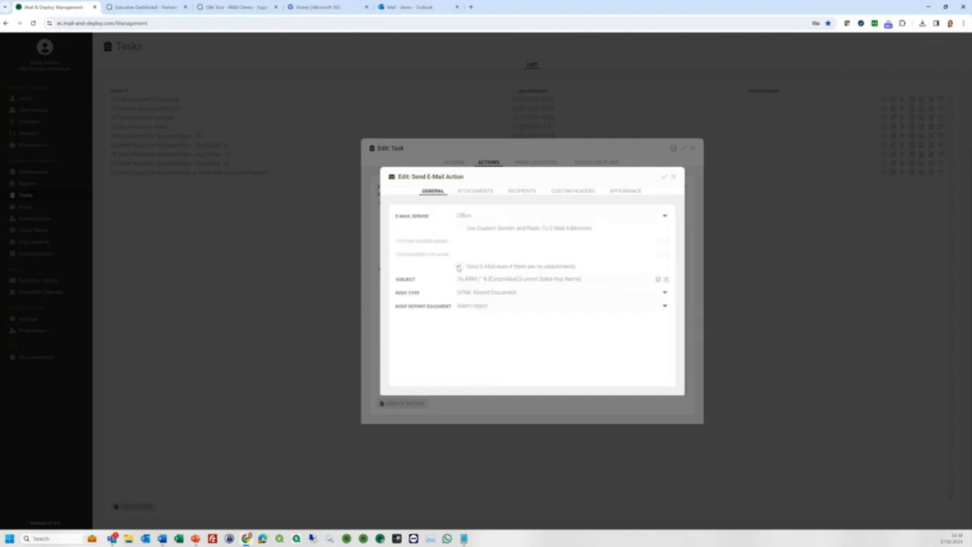
pyautogui.click(458, 265)
pyautogui.click(521, 191)
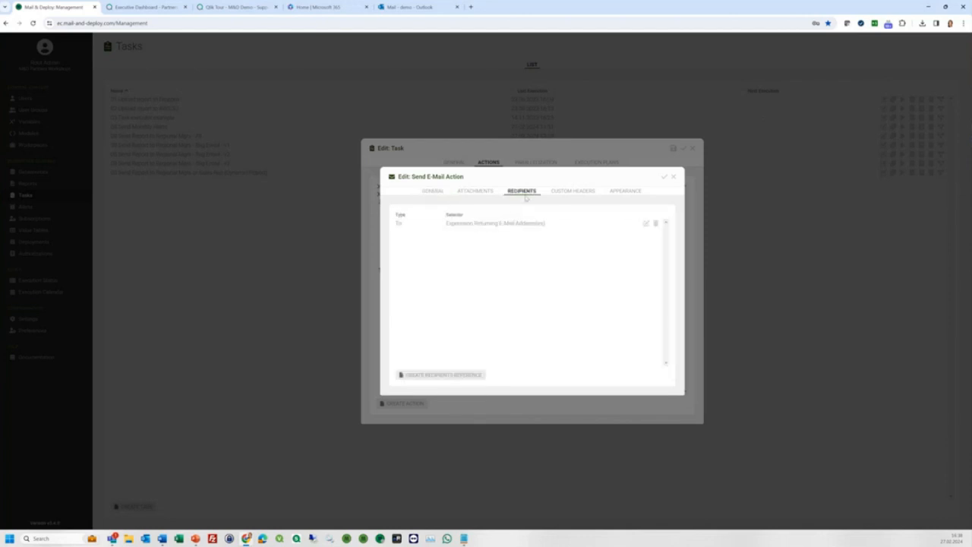
pyautogui.click(646, 224)
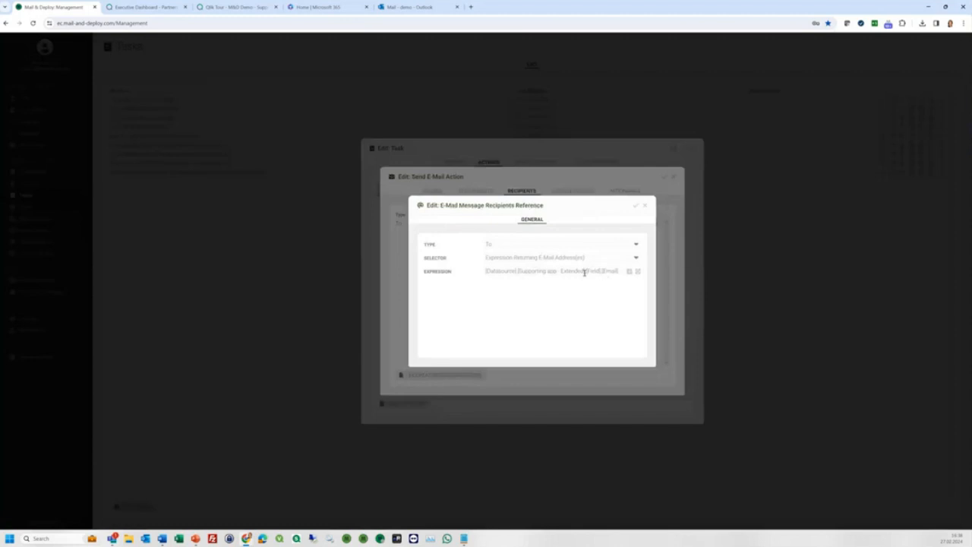
pyautogui.click(645, 206)
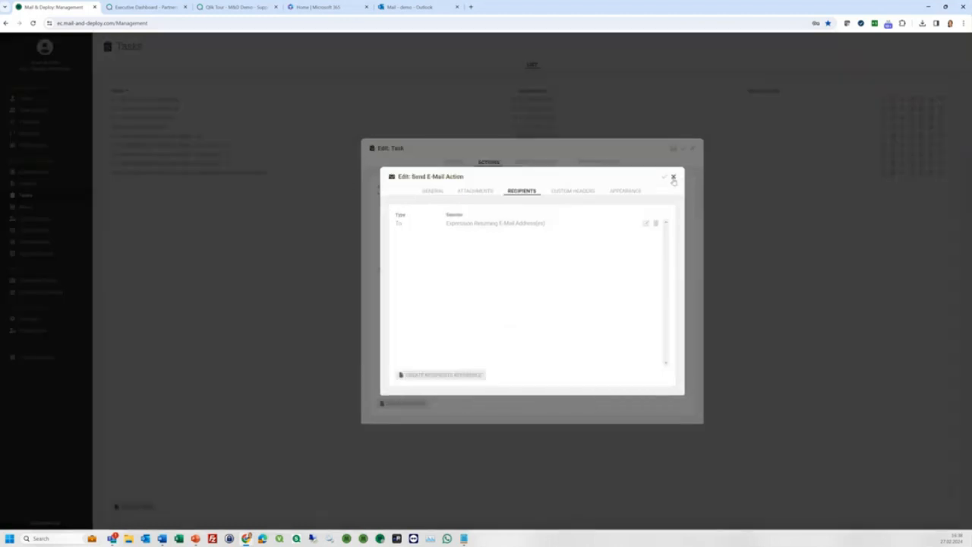
pyautogui.click(673, 177)
pyautogui.click(692, 149)
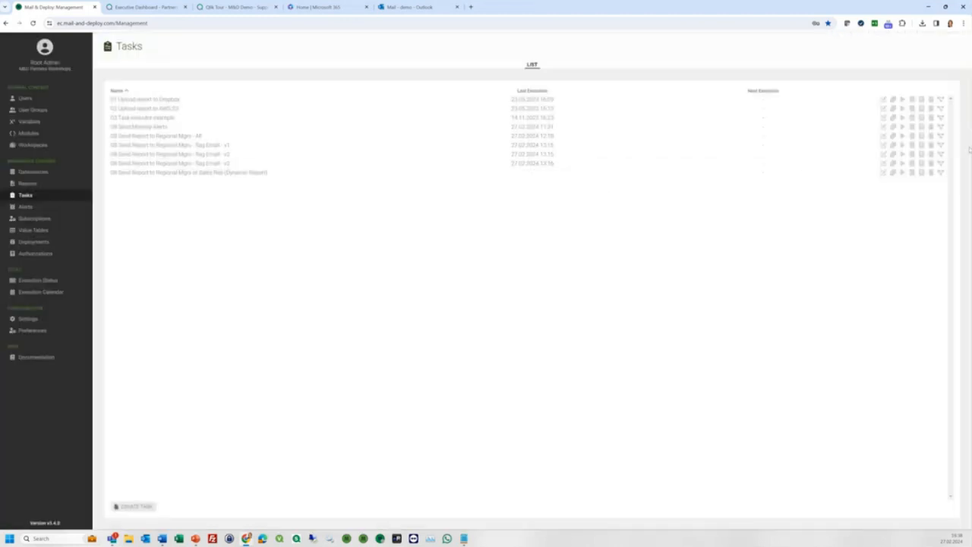
# Run the Send Monthly Alerts task, then review the second group's condition settings.
pyautogui.click(903, 127)
pyautogui.click(598, 297)
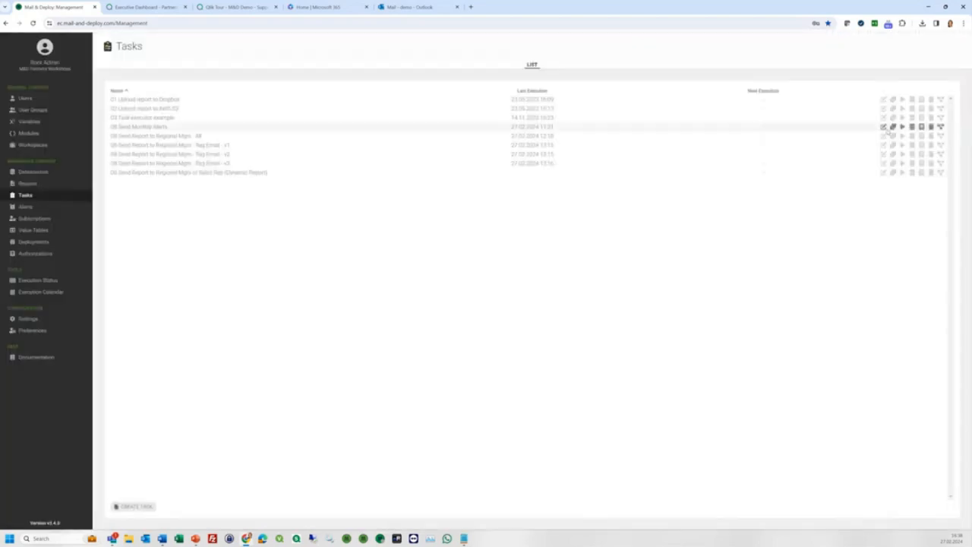
pyautogui.click(883, 127)
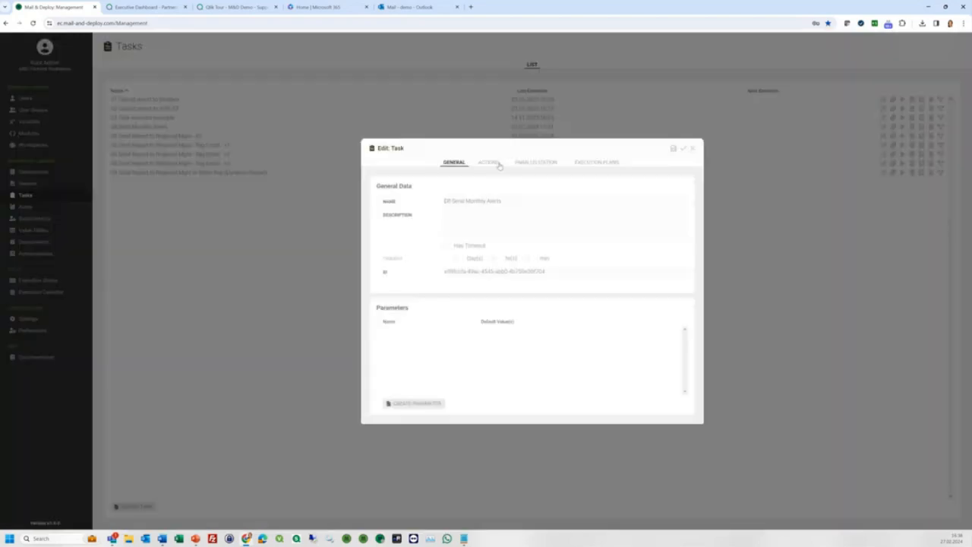
pyautogui.click(496, 163)
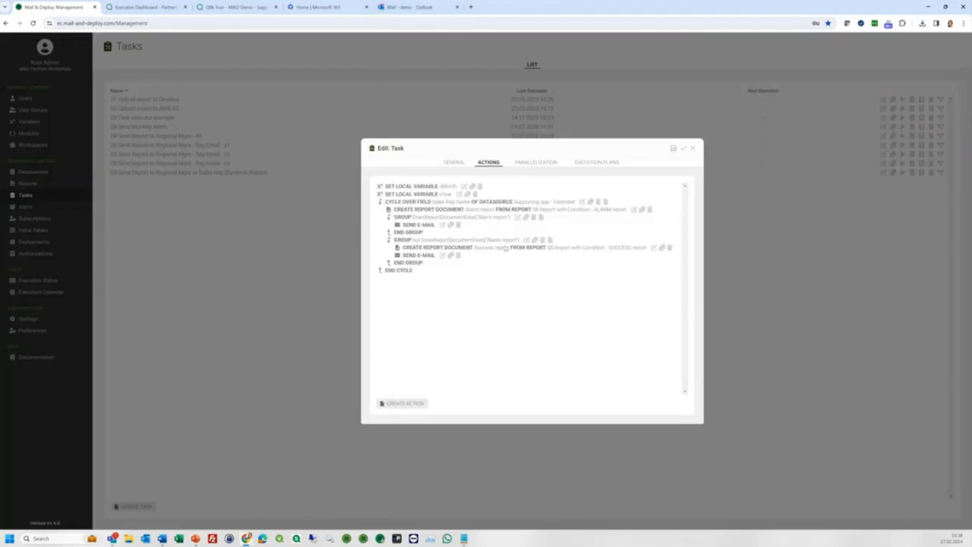
pyautogui.click(524, 241)
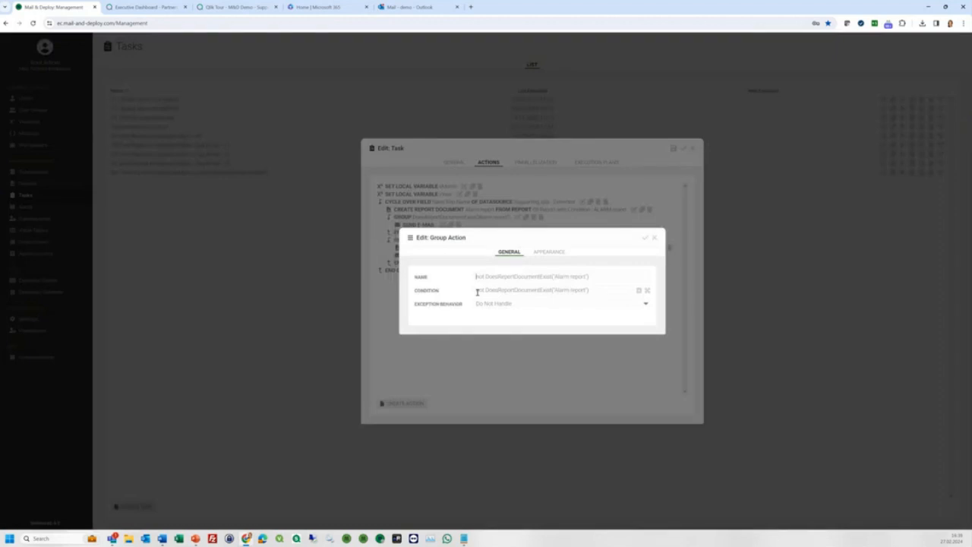
pyautogui.click(654, 237)
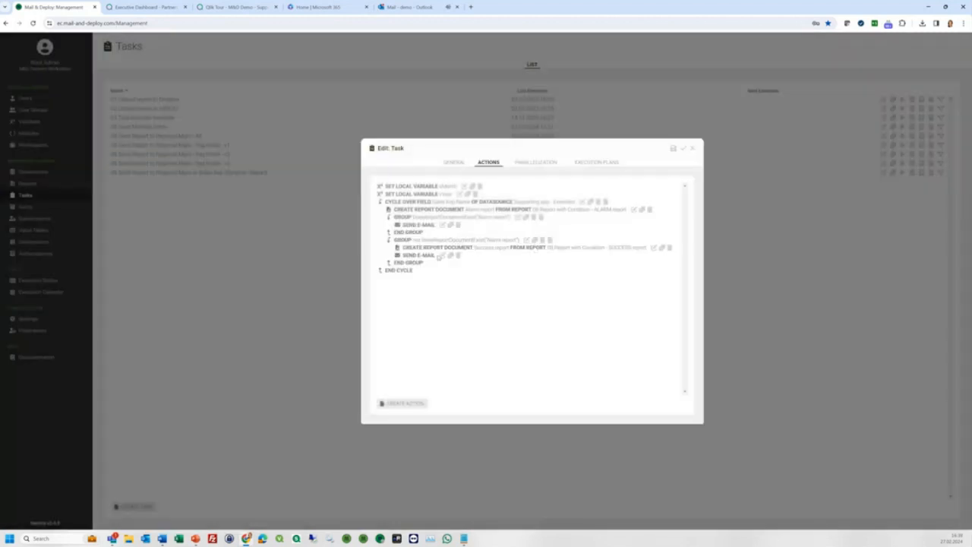
# Check the SUCCESS email step's attachments and recipients, close the task, and go to Reports.
pyautogui.click(442, 256)
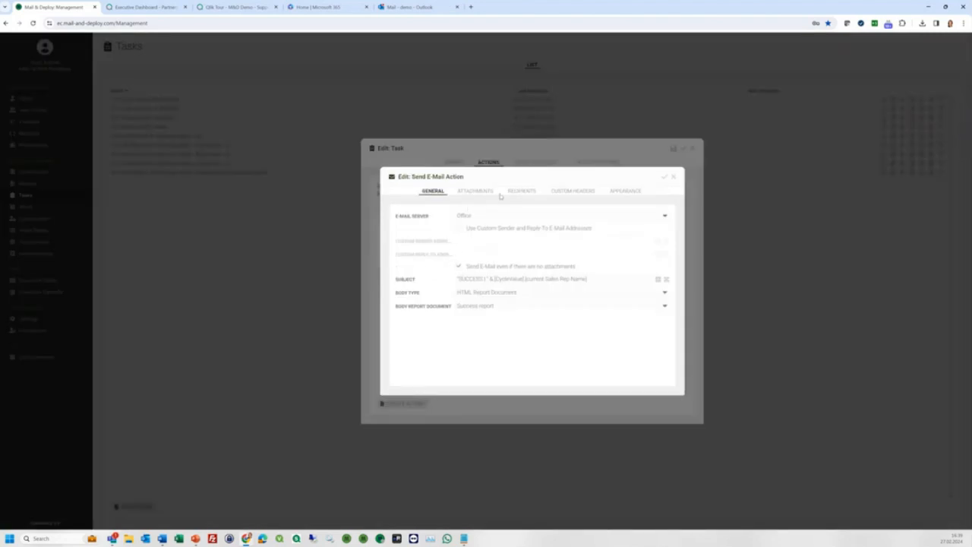
pyautogui.click(482, 190)
pyautogui.click(520, 191)
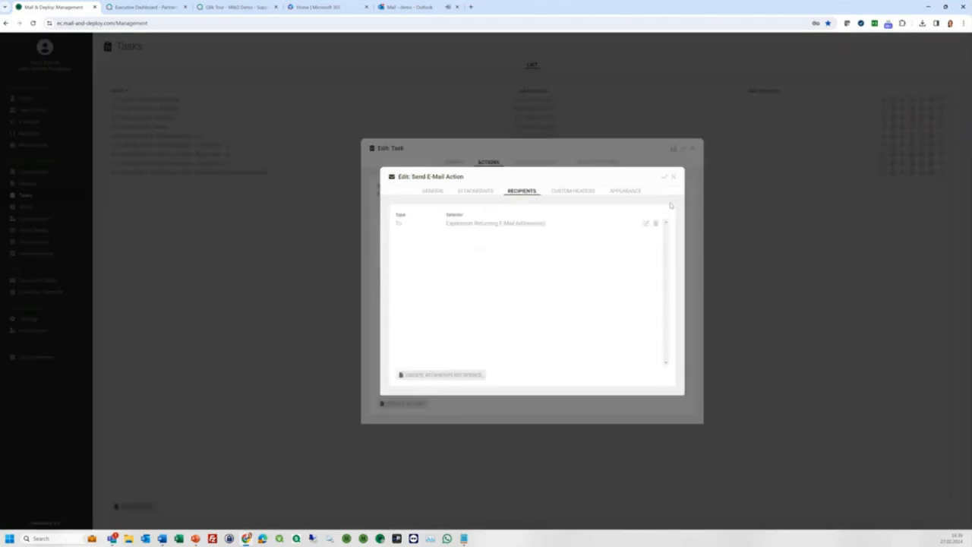
pyautogui.click(673, 178)
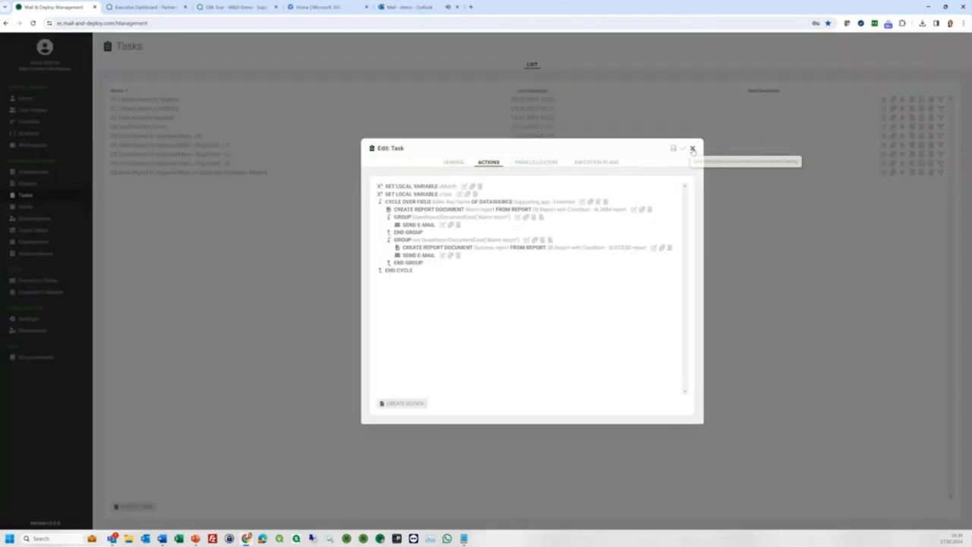
pyautogui.click(694, 148)
pyautogui.click(34, 184)
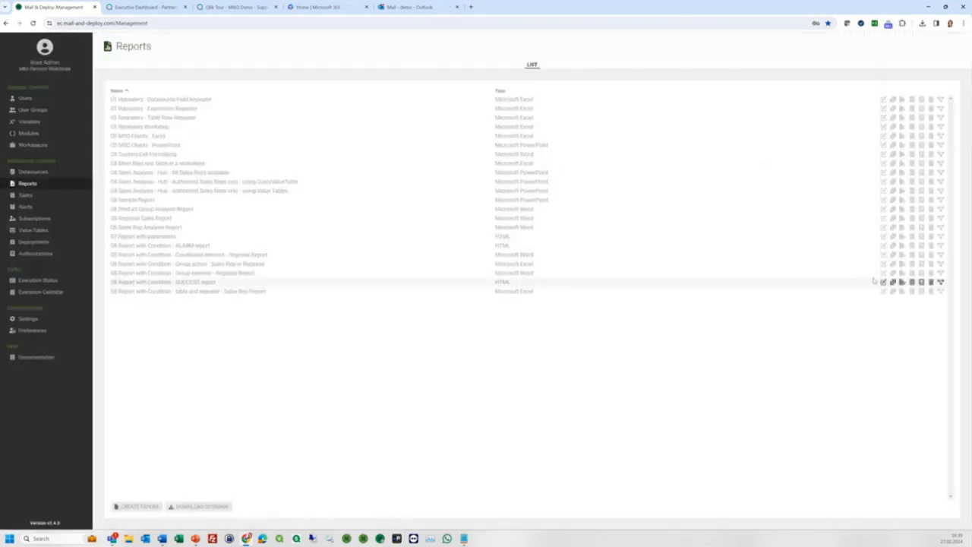
# Open the SUCCESS report's email template in the Designer at 300%, then switch to Outlook.
pyautogui.click(902, 282)
pyautogui.click(571, 93)
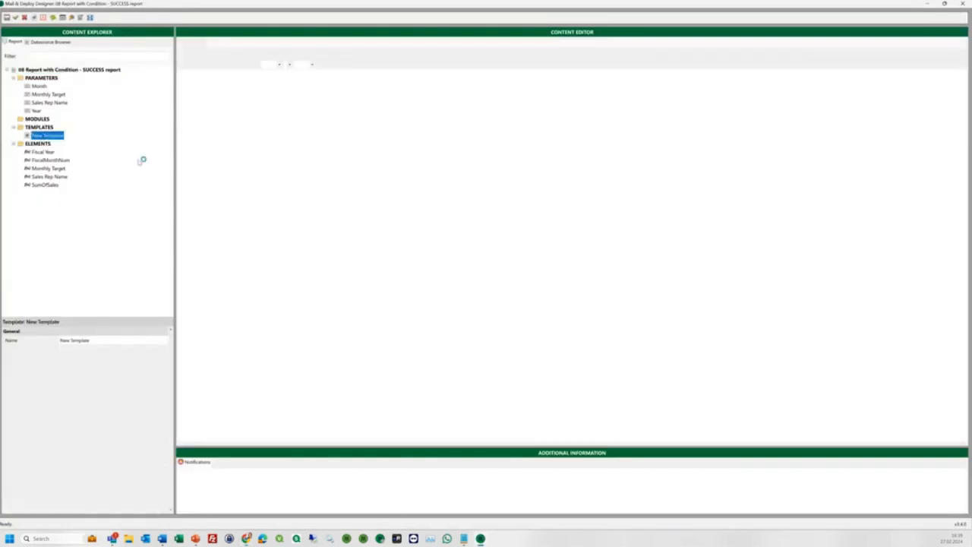
pyautogui.click(931, 443)
pyautogui.click(922, 421)
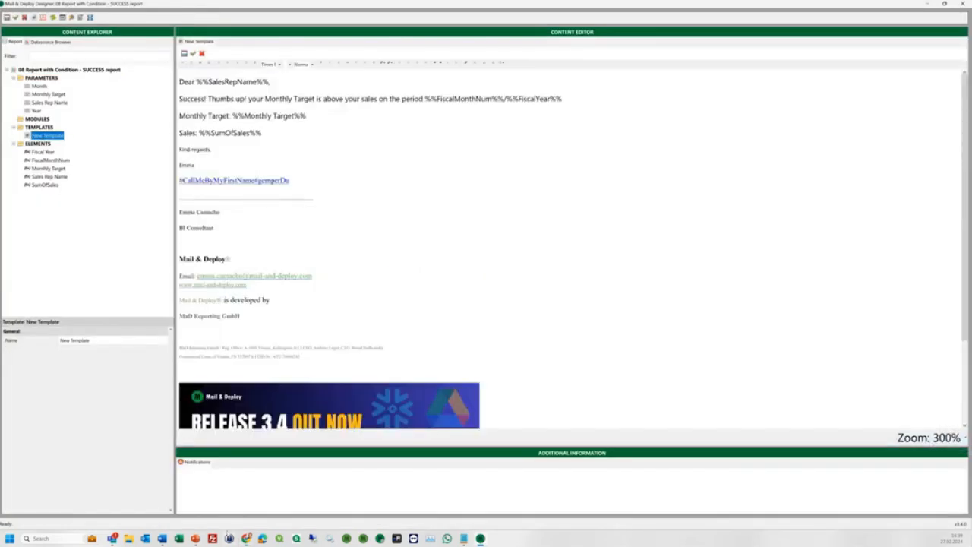
pyautogui.click(247, 538)
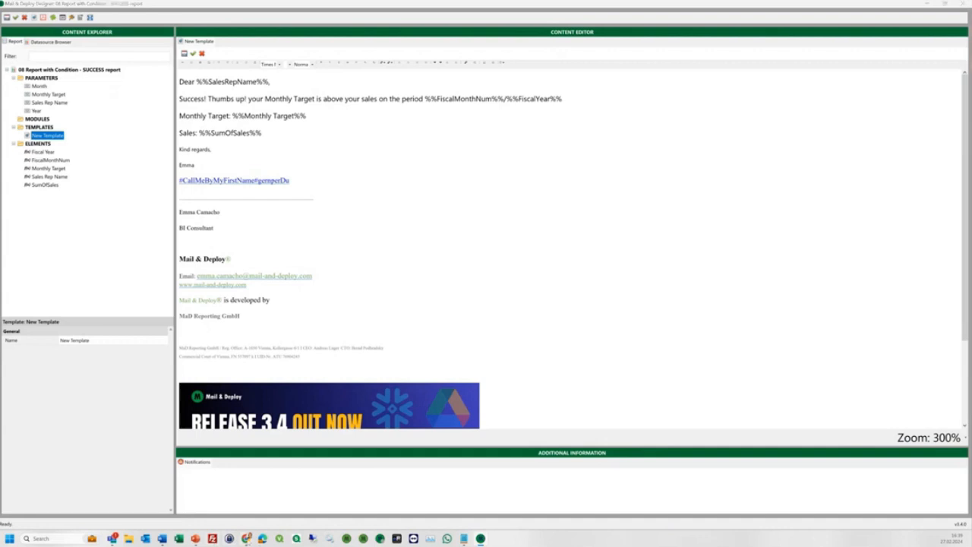
pyautogui.click(382, 10)
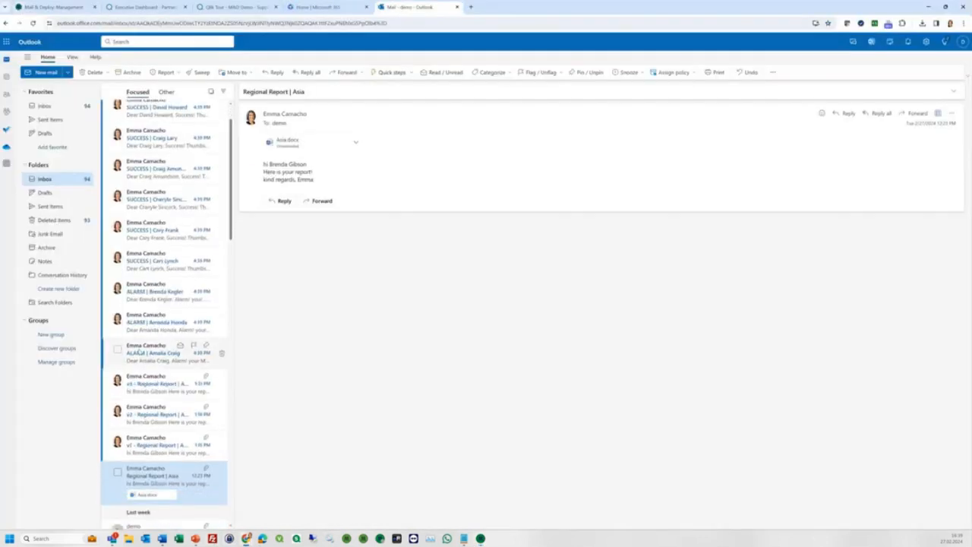
# Read the ALARM email's monthly target 1000 and sales 456.87, then compare with a SUCCESS email.
pyautogui.click(144, 351)
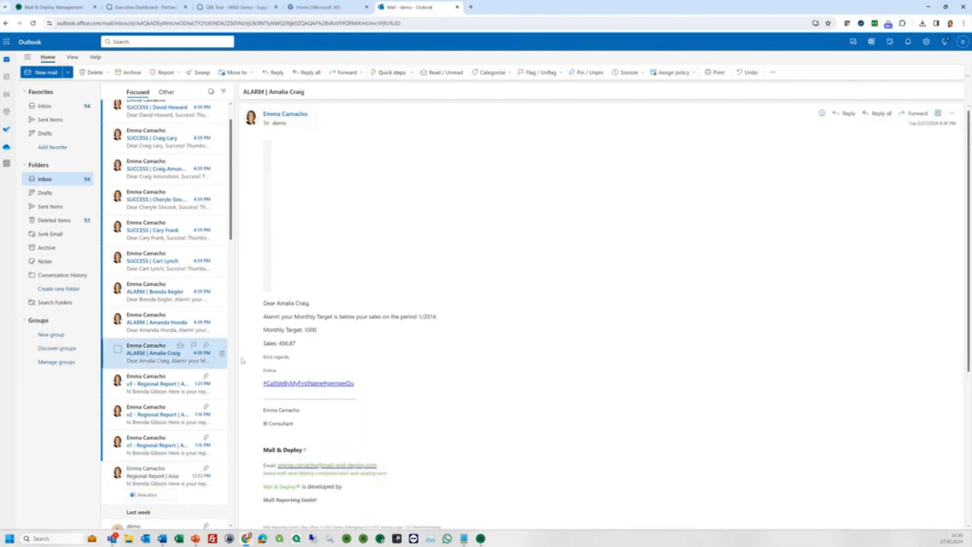
pyautogui.doubleClick(307, 329)
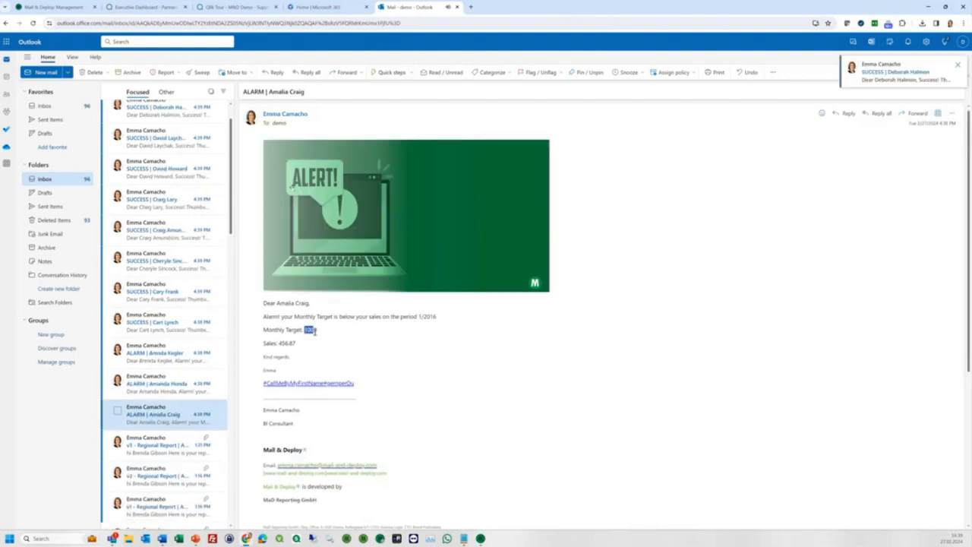
pyautogui.moveTo(278, 343); pyautogui.dragTo(297, 344)
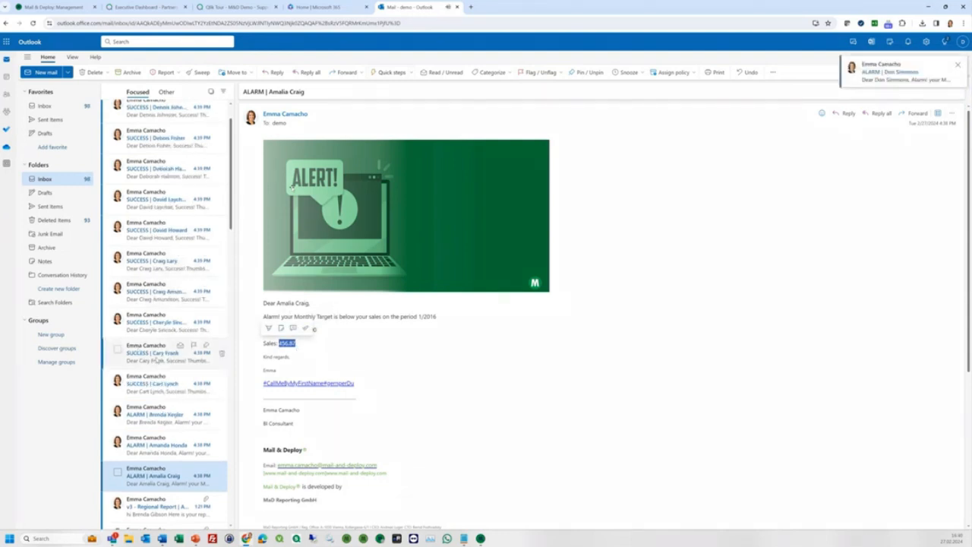
pyautogui.click(166, 355)
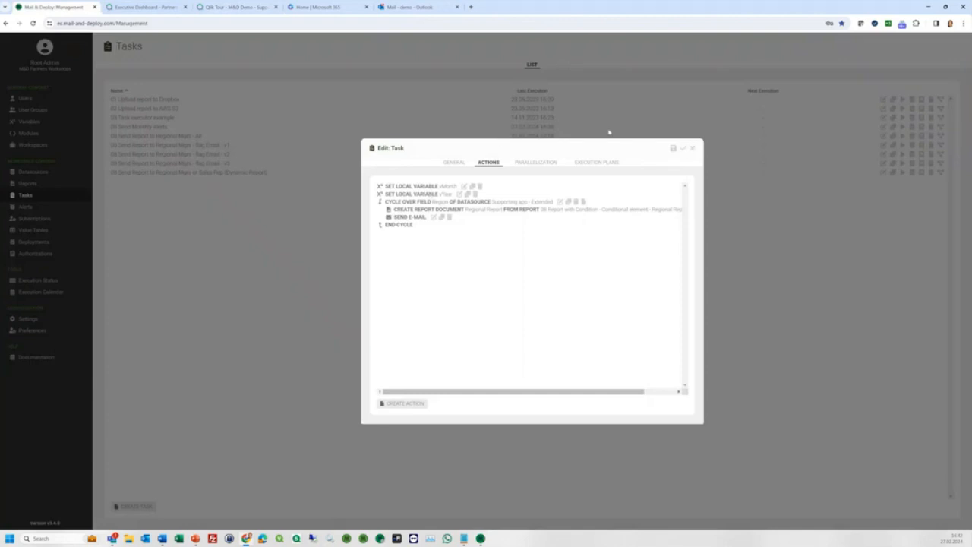
# Close the current task editor and open the '08 Send Report to Regional Mgrs - flag Email - v1' task.
pyautogui.click(693, 148)
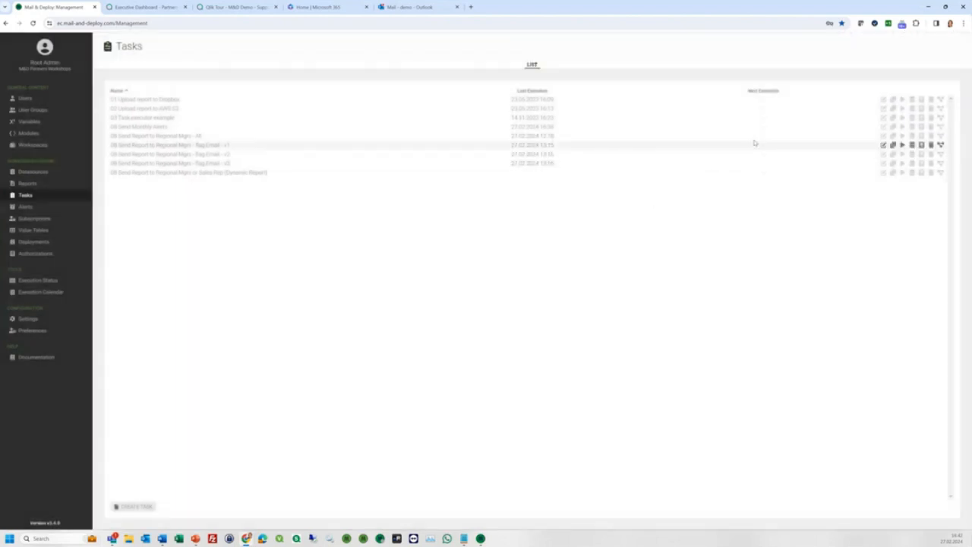
pyautogui.click(884, 145)
# Review the v1 task's Region cycle and its SendEmail = 1 group condition, then close the task.
pyautogui.click(491, 162)
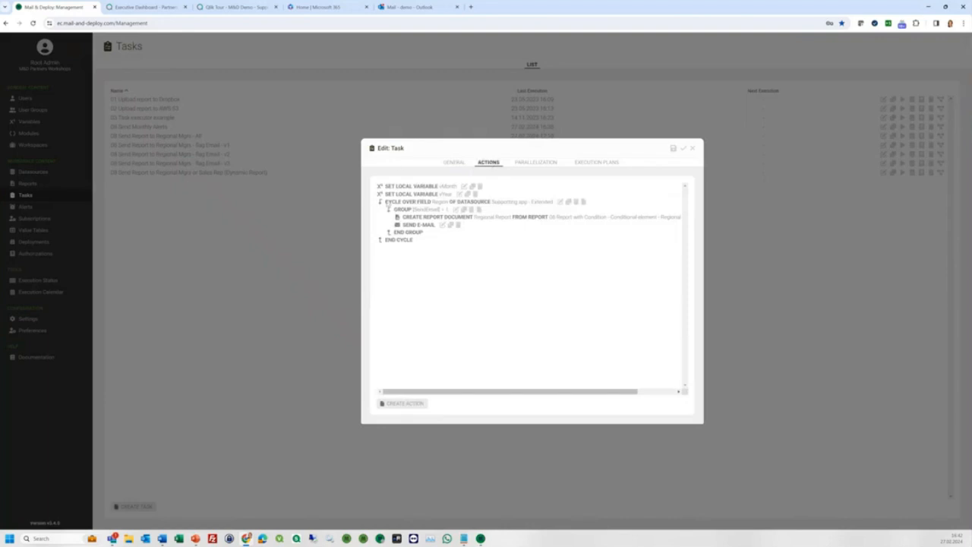
pyautogui.click(561, 202)
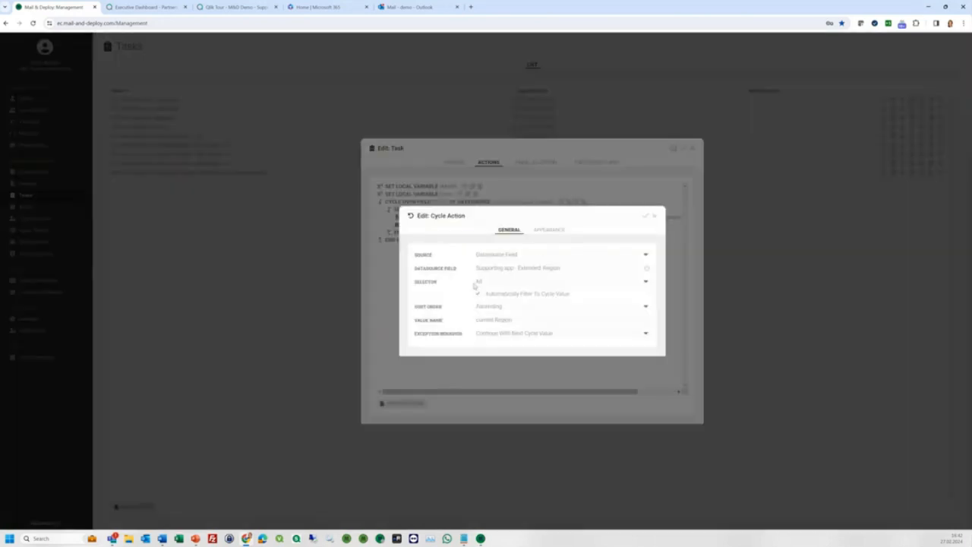
pyautogui.click(654, 216)
pyautogui.click(455, 210)
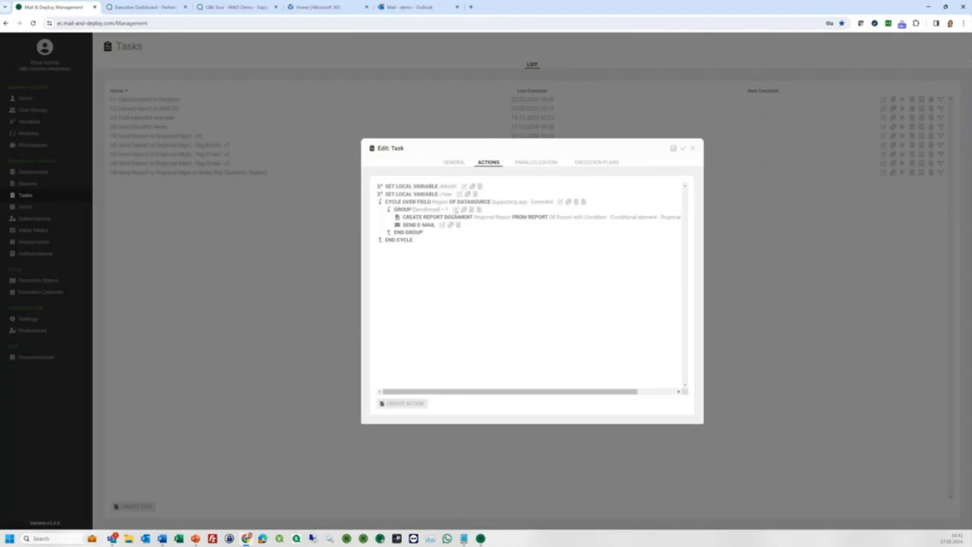
pyautogui.moveTo(476, 290); pyautogui.dragTo(632, 298)
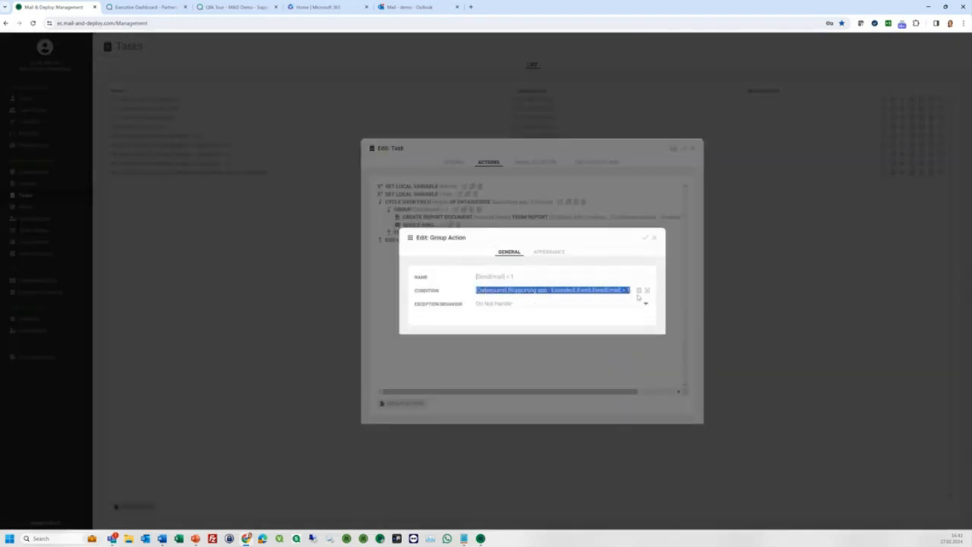
pyautogui.click(645, 239)
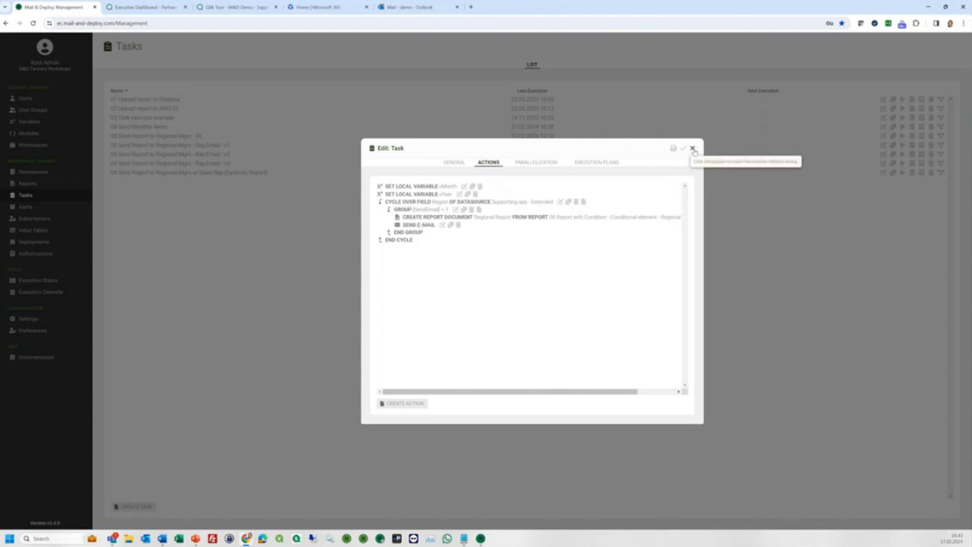
pyautogui.click(693, 149)
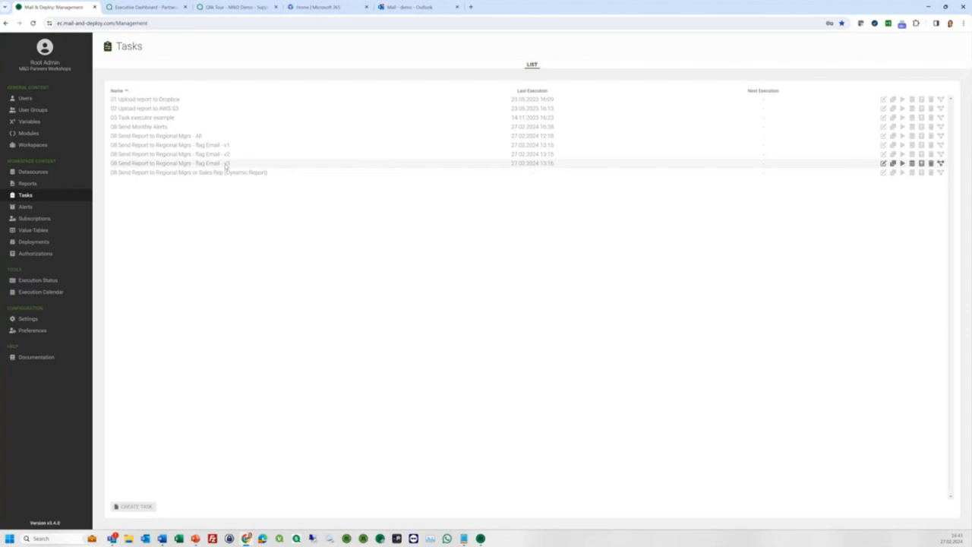
pyautogui.click(884, 164)
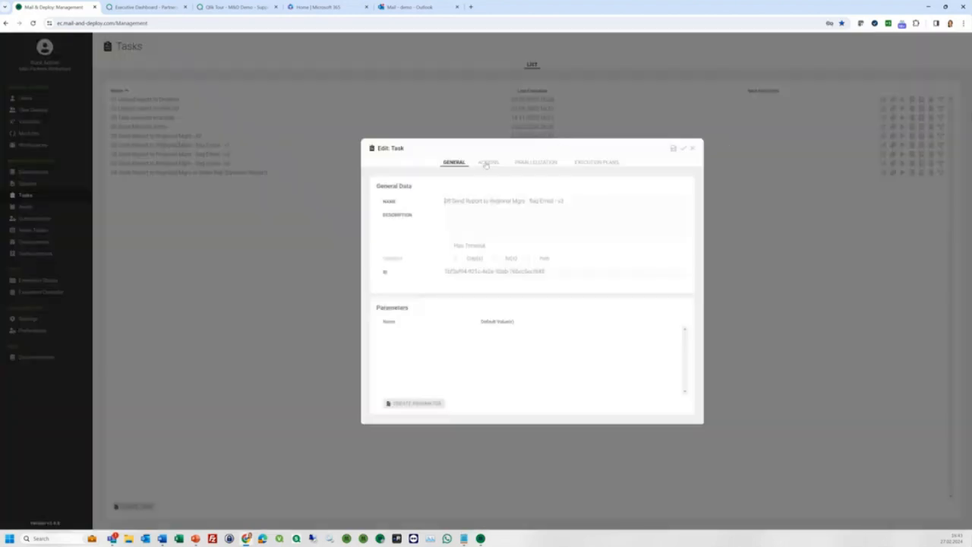
pyautogui.click(487, 163)
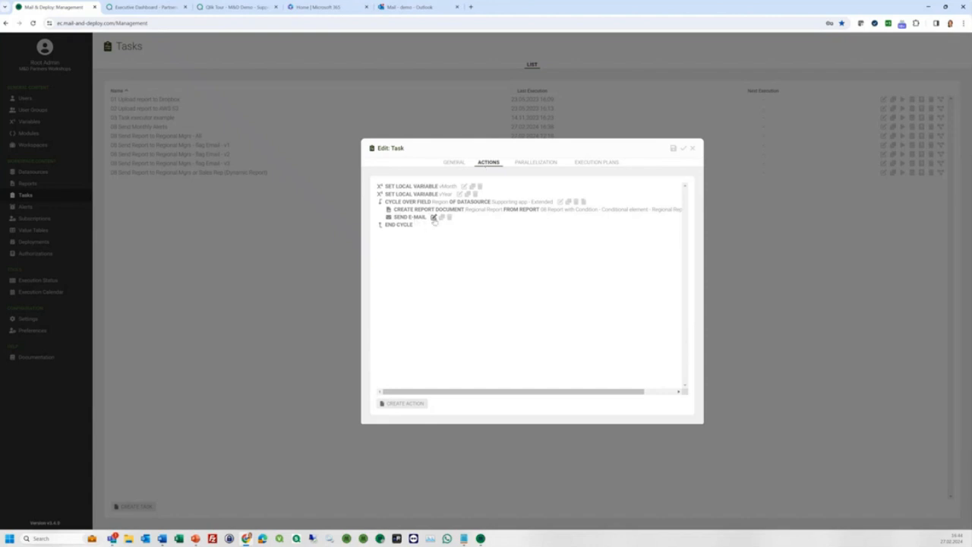
pyautogui.click(433, 218)
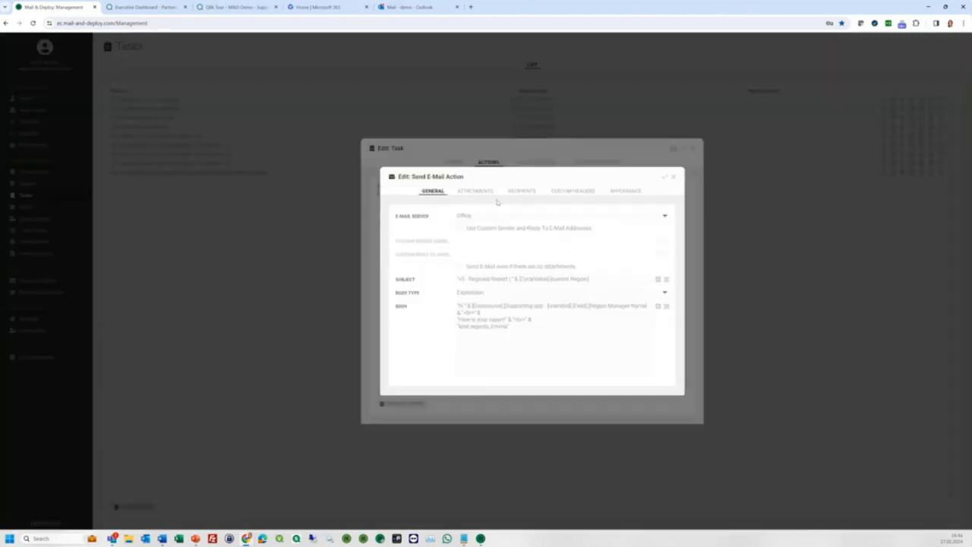
pyautogui.click(469, 193)
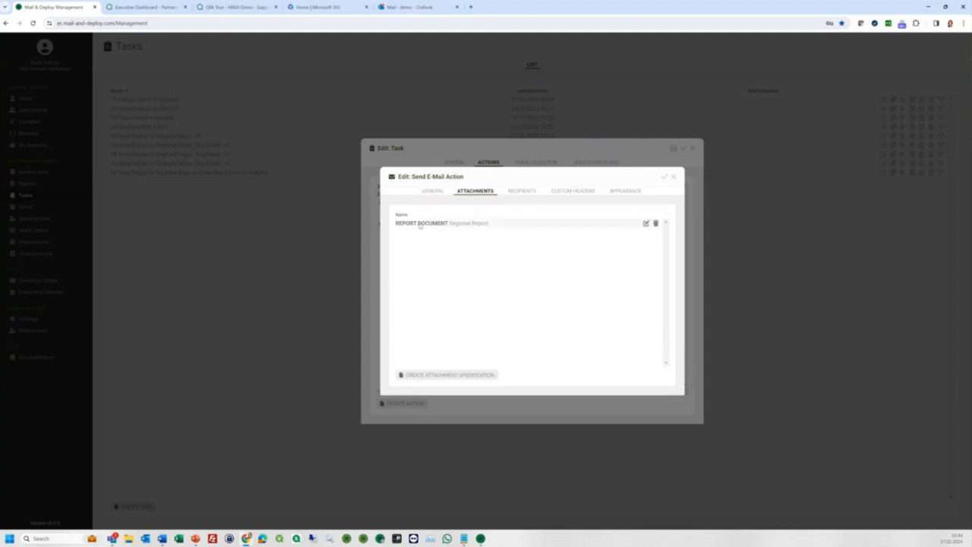
pyautogui.click(646, 223)
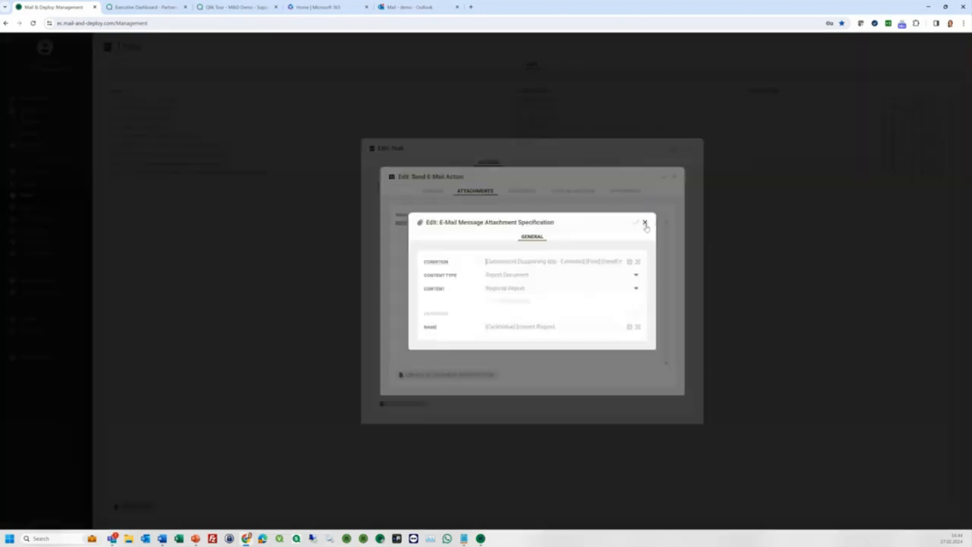
pyautogui.click(638, 262)
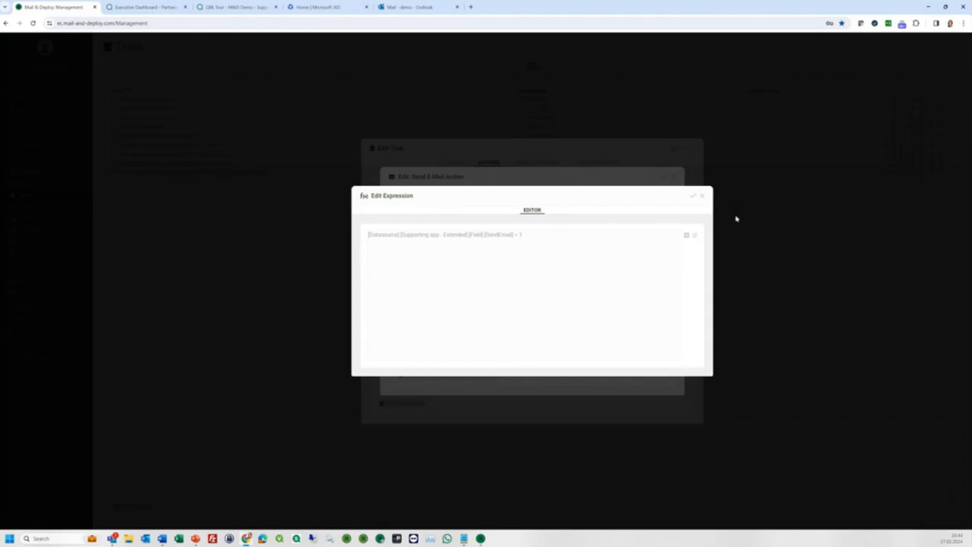
pyautogui.click(704, 199)
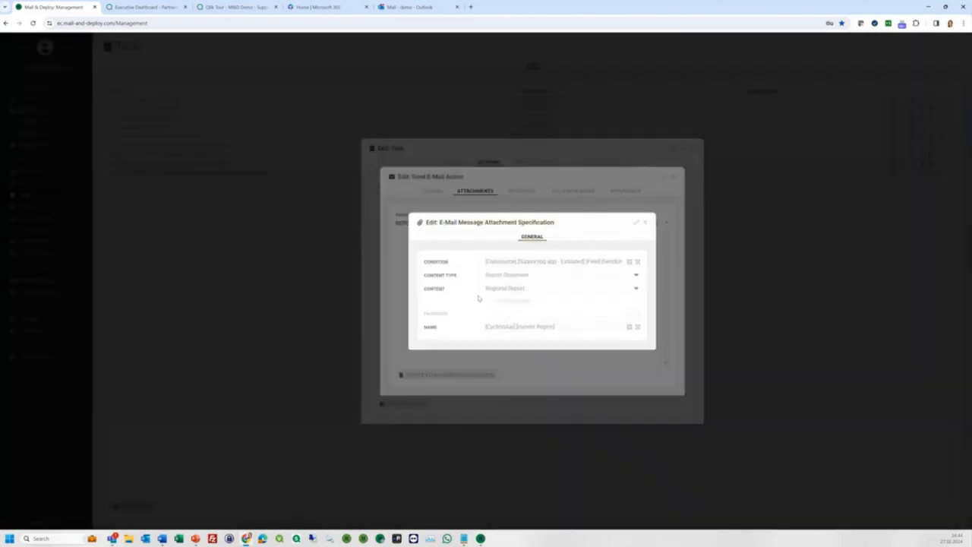
pyautogui.click(645, 225)
pyautogui.click(433, 190)
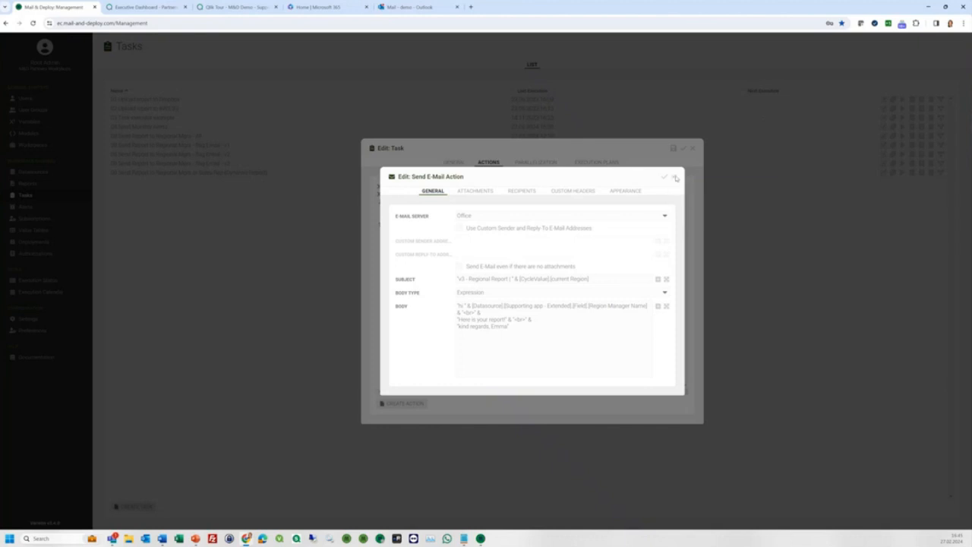
pyautogui.click(674, 177)
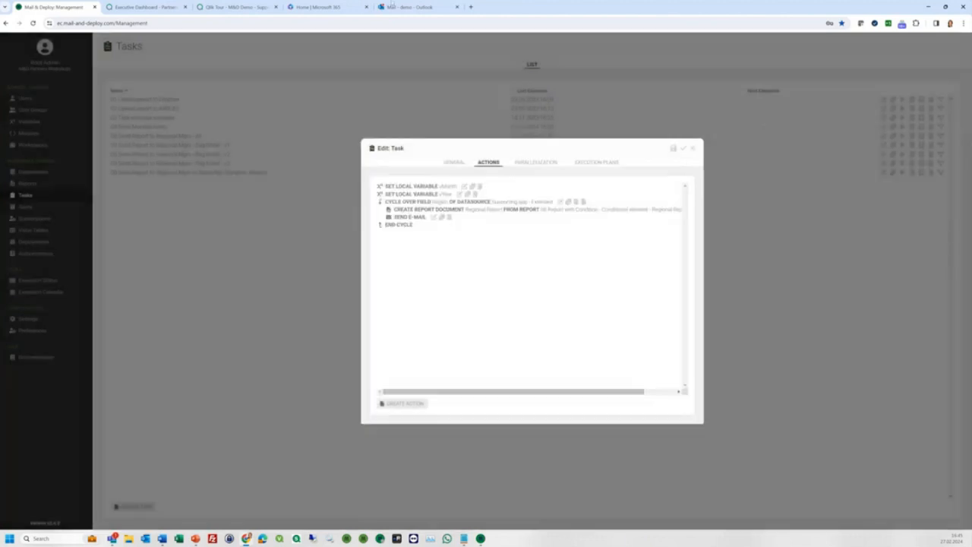
pyautogui.click(693, 149)
pyautogui.doubleClick(225, 154)
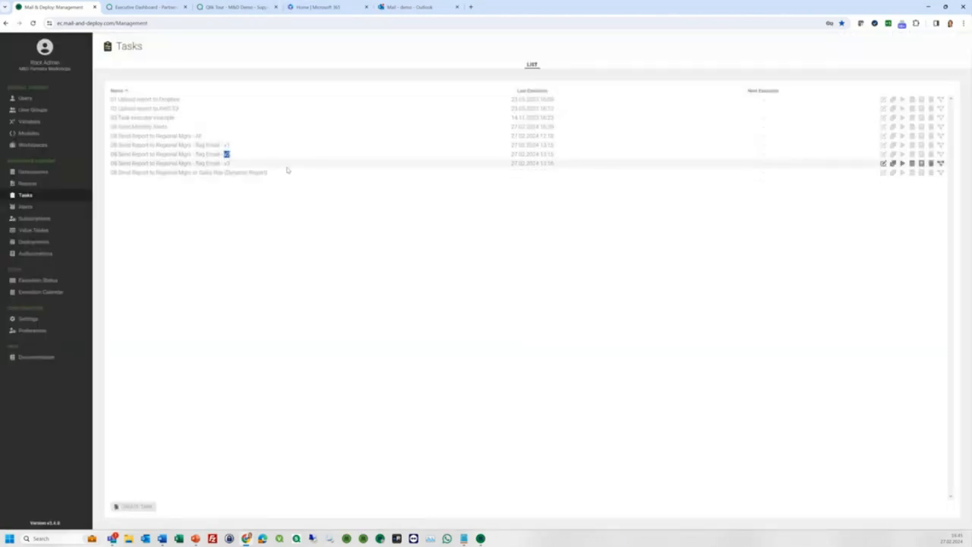
# Inspect the SendEmail filter field action in the flag Email - v2 task.
pyautogui.click(884, 154)
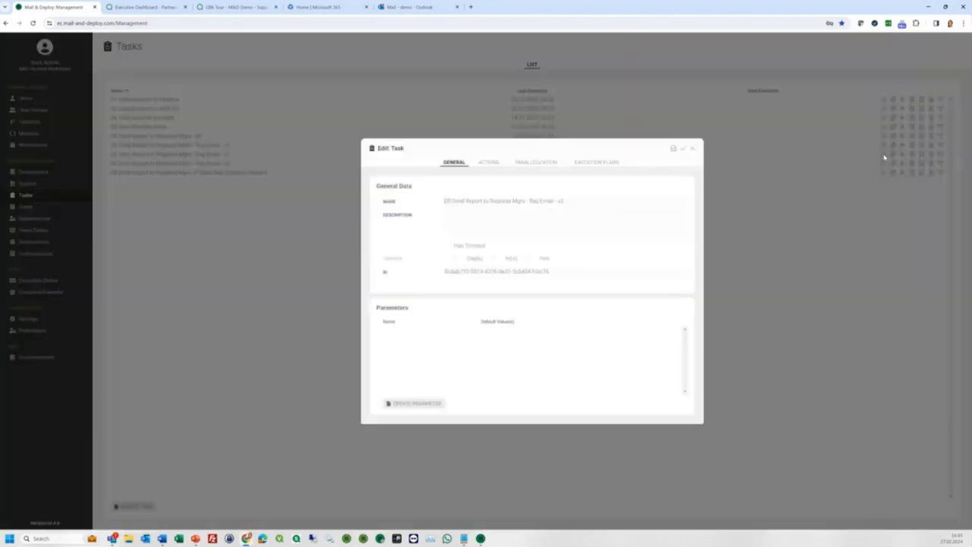
pyautogui.click(486, 163)
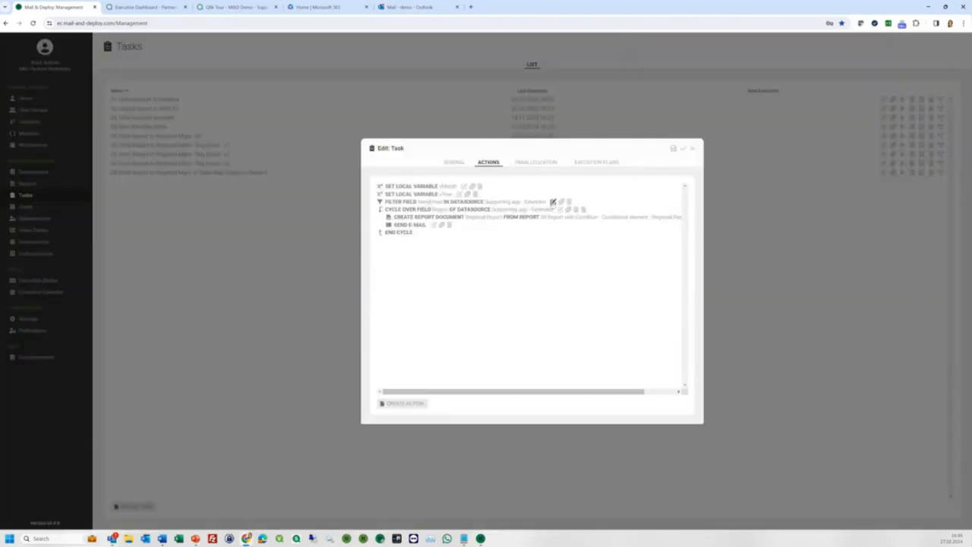
pyautogui.click(554, 202)
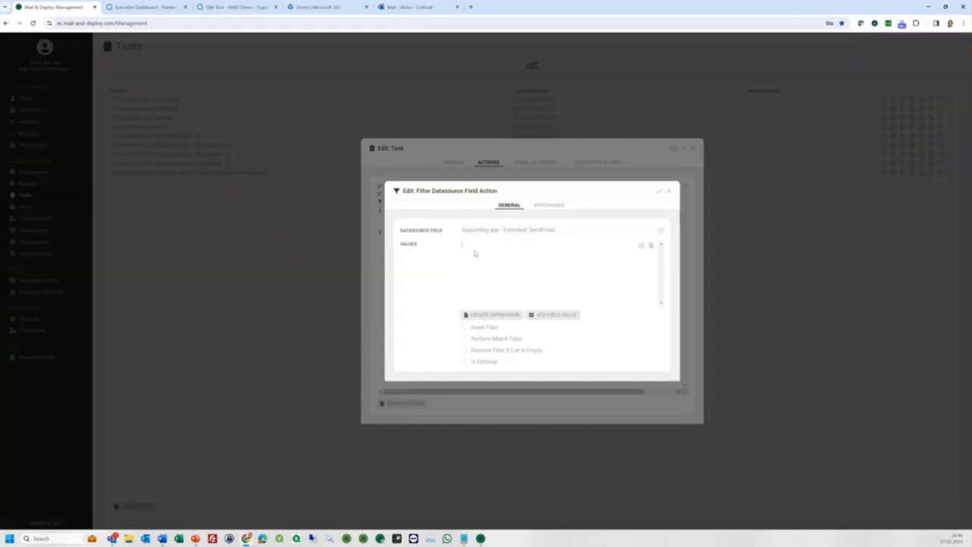
pyautogui.click(668, 190)
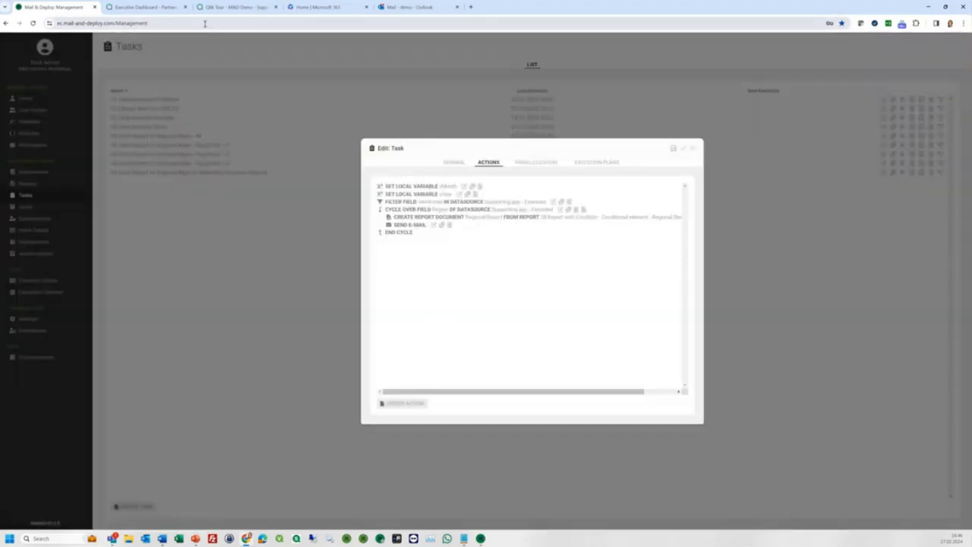
# Filter the Qlik Regional Managers sheet to SendEmail = 1, leaving only Asia.
pyautogui.click(235, 7)
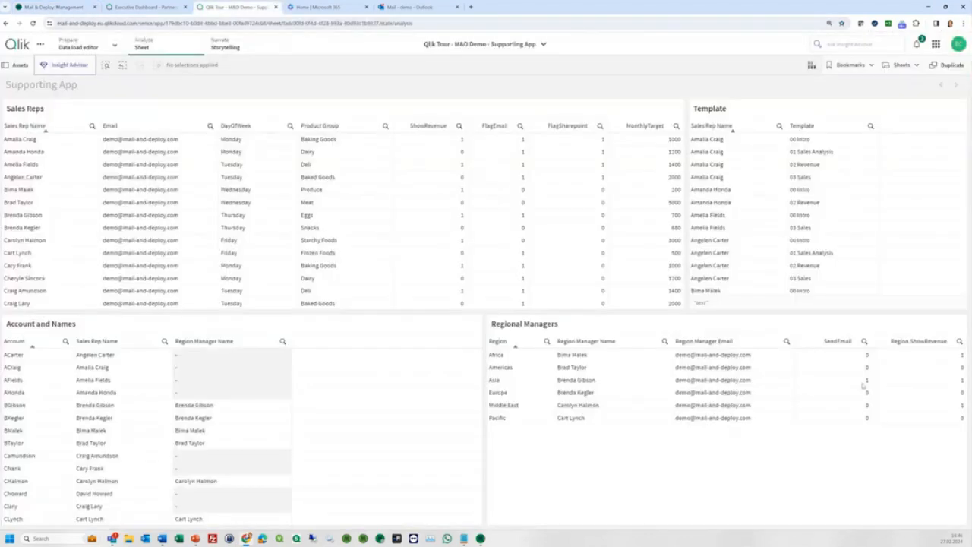
pyautogui.click(866, 380)
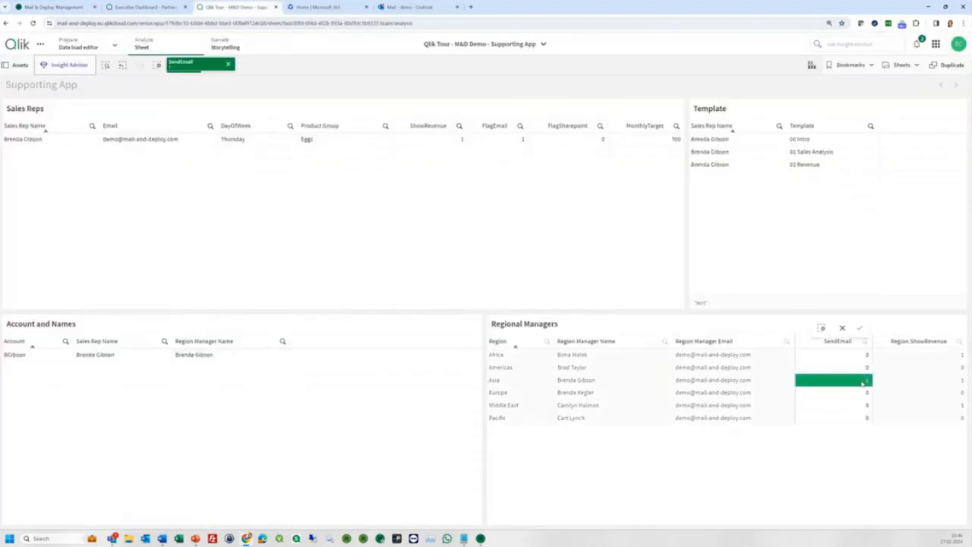
pyautogui.click(860, 328)
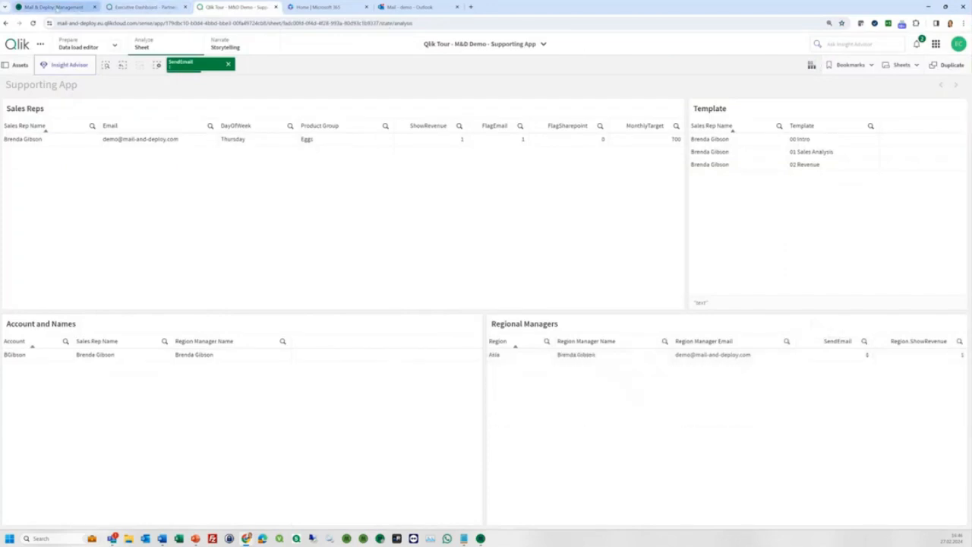
pyautogui.click(53, 6)
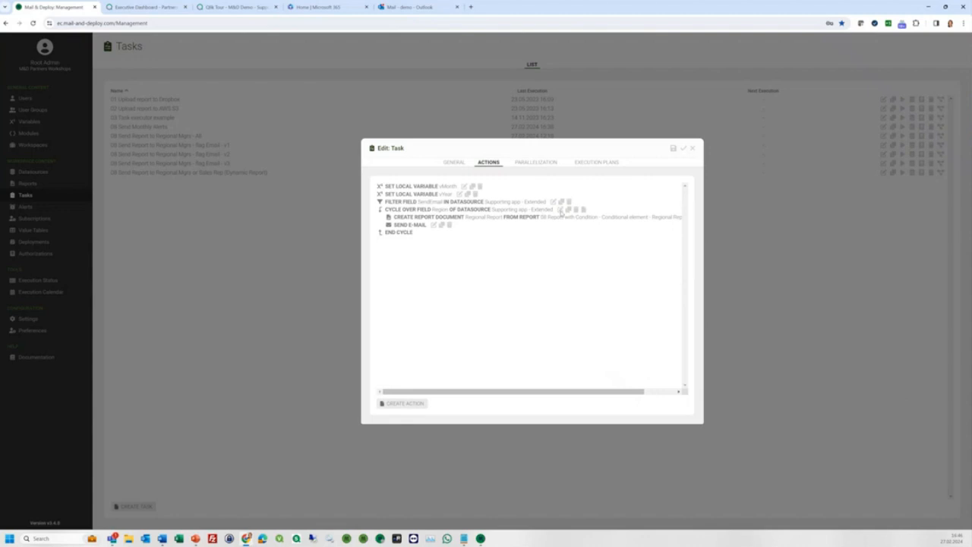
# Check the Region cycle action's settings and close the task editor.
pyautogui.click(560, 209)
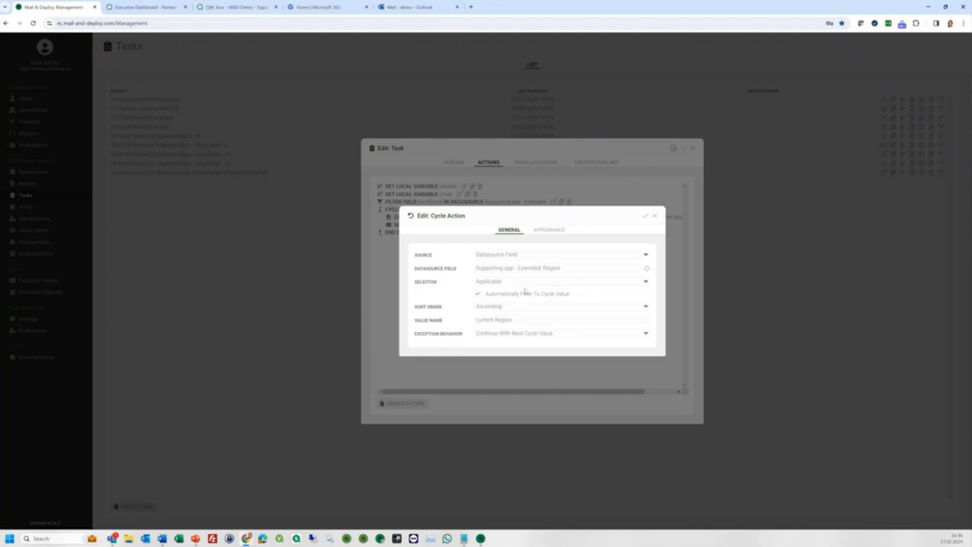
pyautogui.click(654, 216)
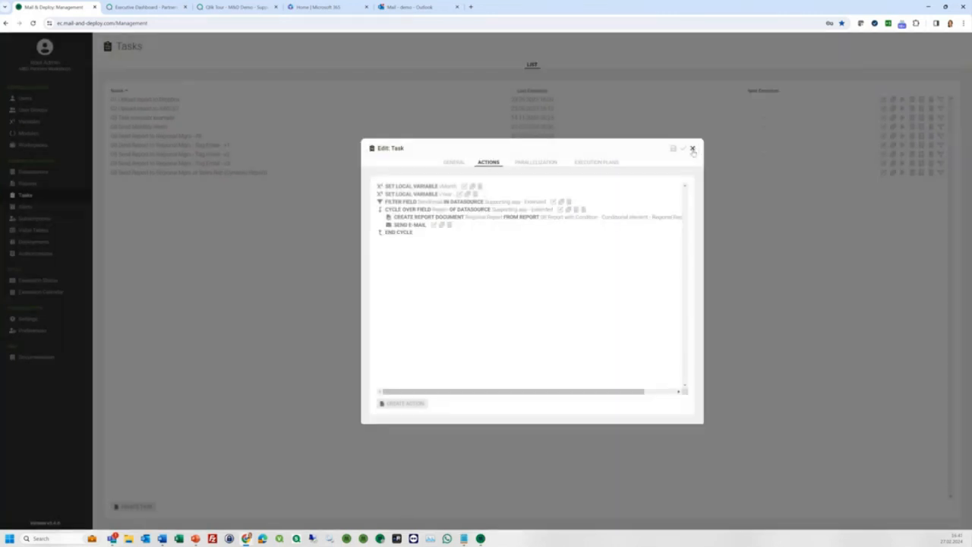
pyautogui.click(694, 147)
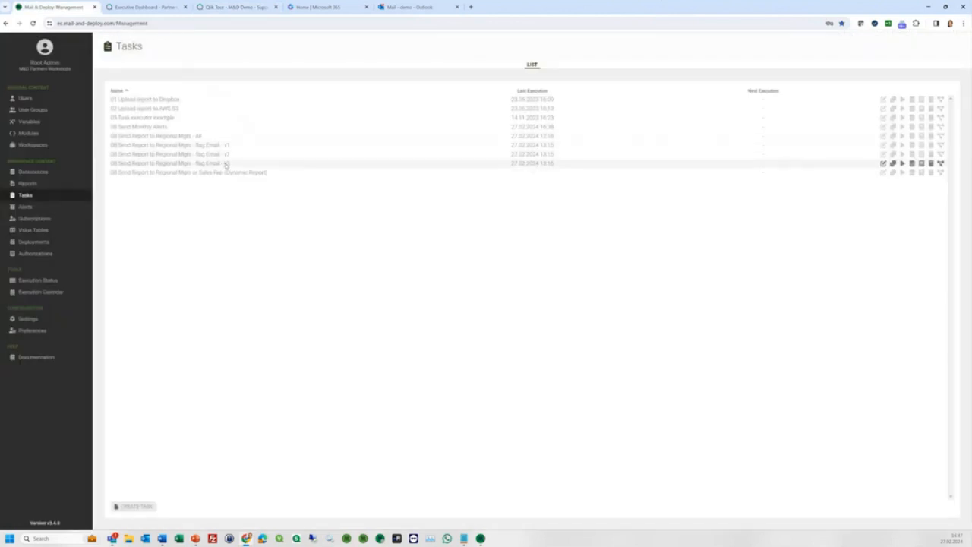
# Download the v3 flag-email run's log from the Execution Calendar as an HTML document and open it.
pyautogui.click(56, 293)
pyautogui.scroll(-5, 627, 360)
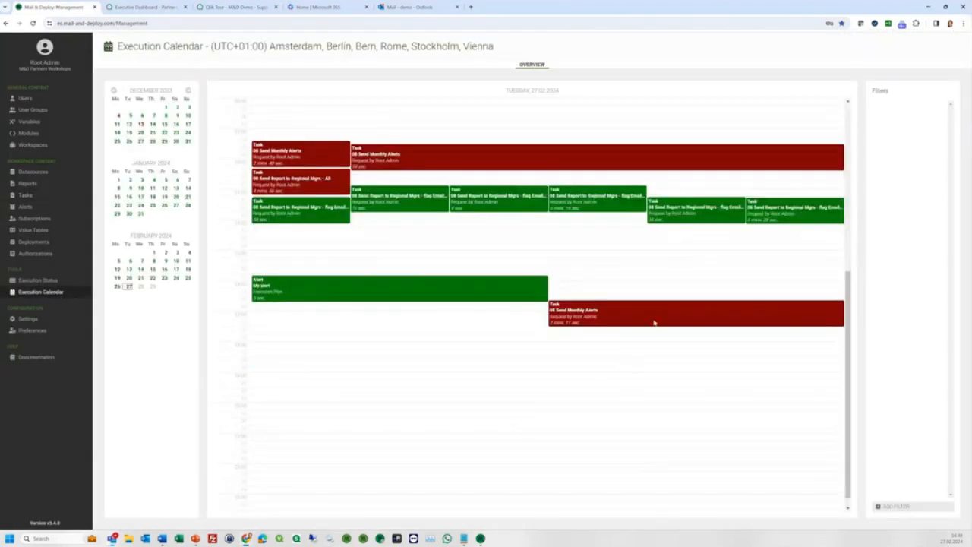
pyautogui.click(762, 215)
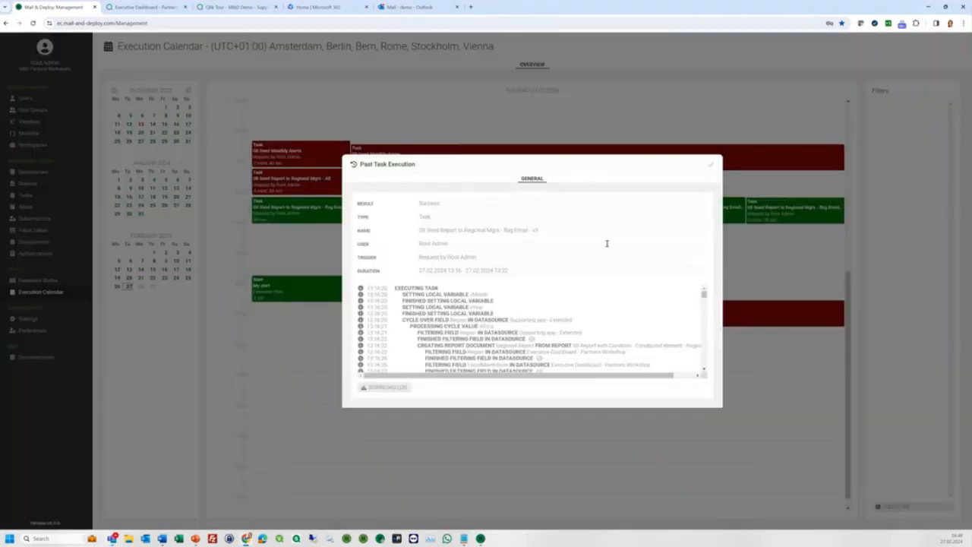
pyautogui.click(384, 387)
pyautogui.click(465, 247)
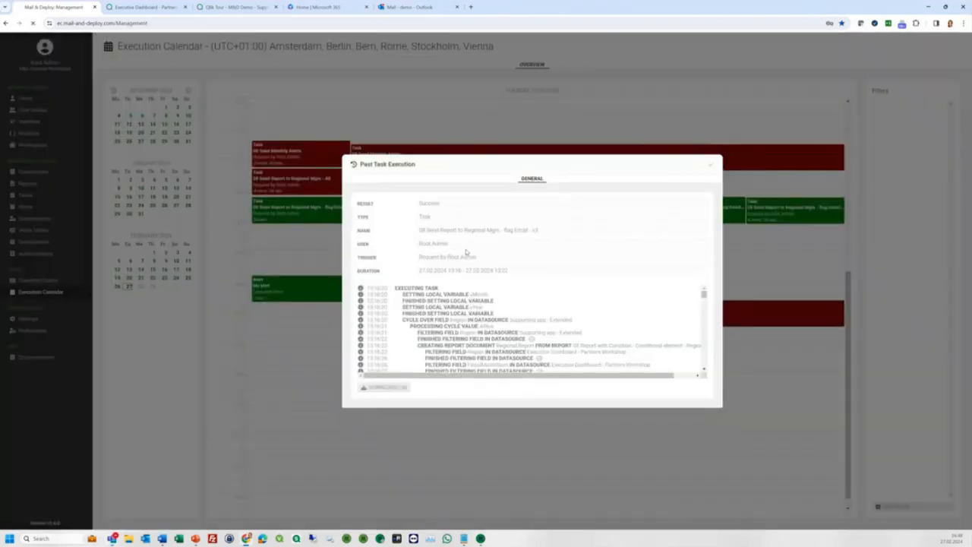
pyautogui.click(857, 46)
pyautogui.scroll(-12, 164, 286)
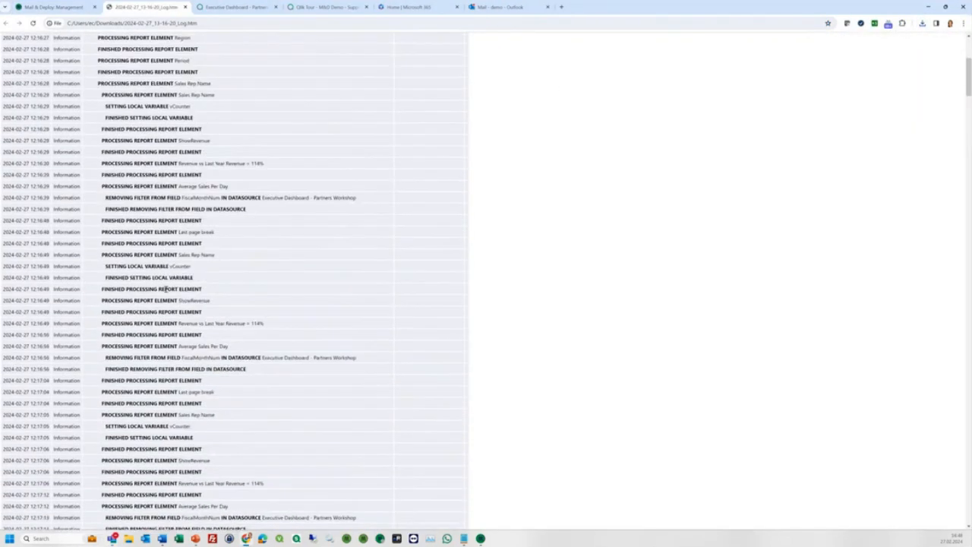
# Read through the v3 log, noting the skipped-group warning line.
pyautogui.moveTo(93, 259); pyautogui.dragTo(265, 266)
pyautogui.scroll(-10, 235, 278)
pyautogui.scroll(-20, 235, 277)
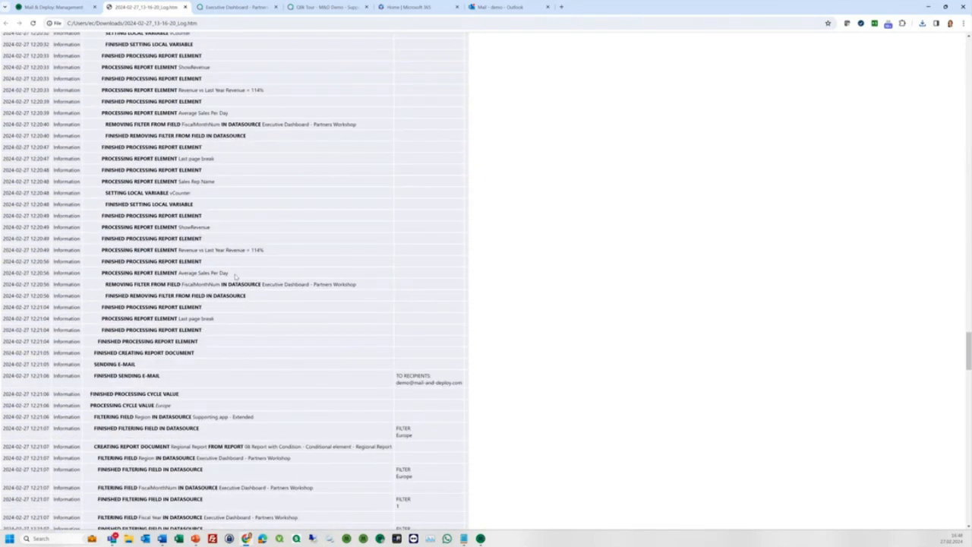
pyautogui.scroll(-15, 275, 403)
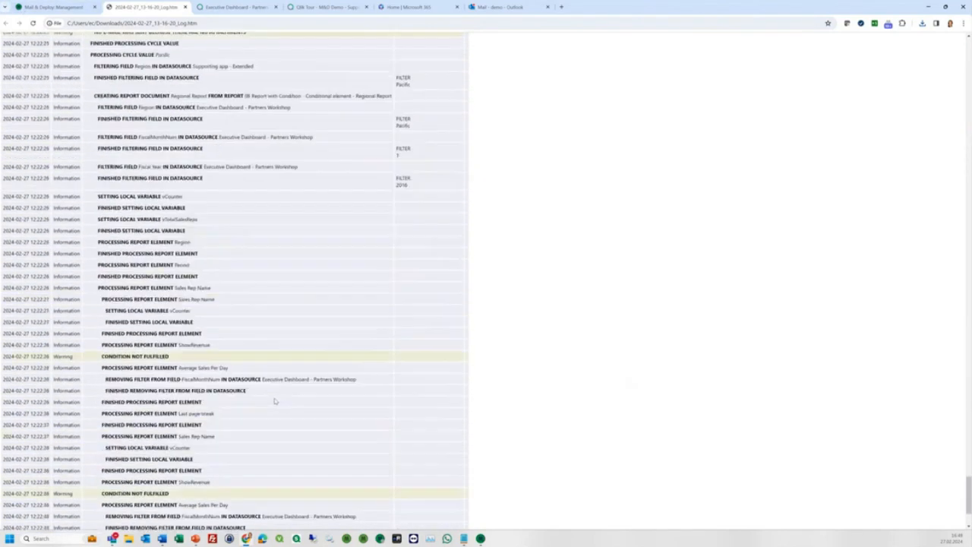
# Download the v2 run's log as an HTML document and open it.
pyautogui.click(54, 7)
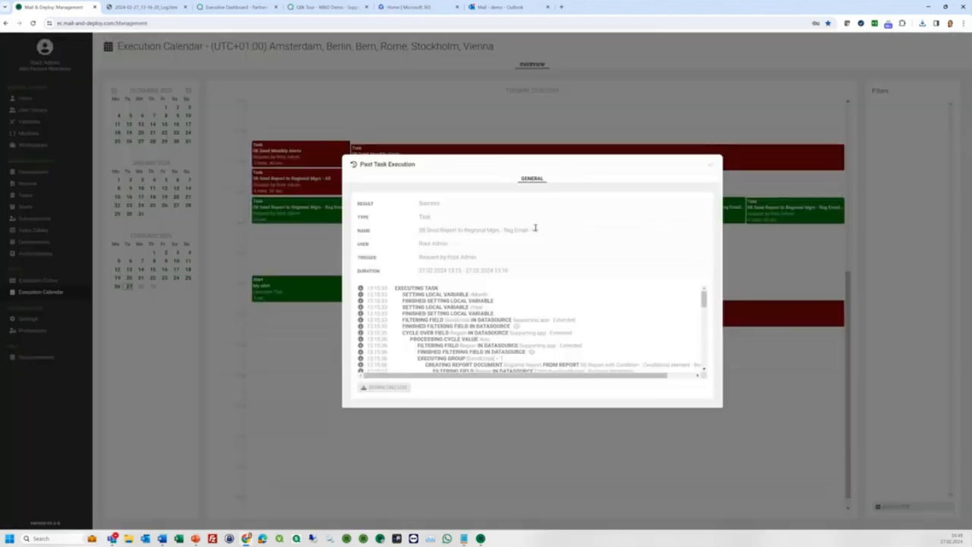
pyautogui.click(375, 389)
pyautogui.click(460, 252)
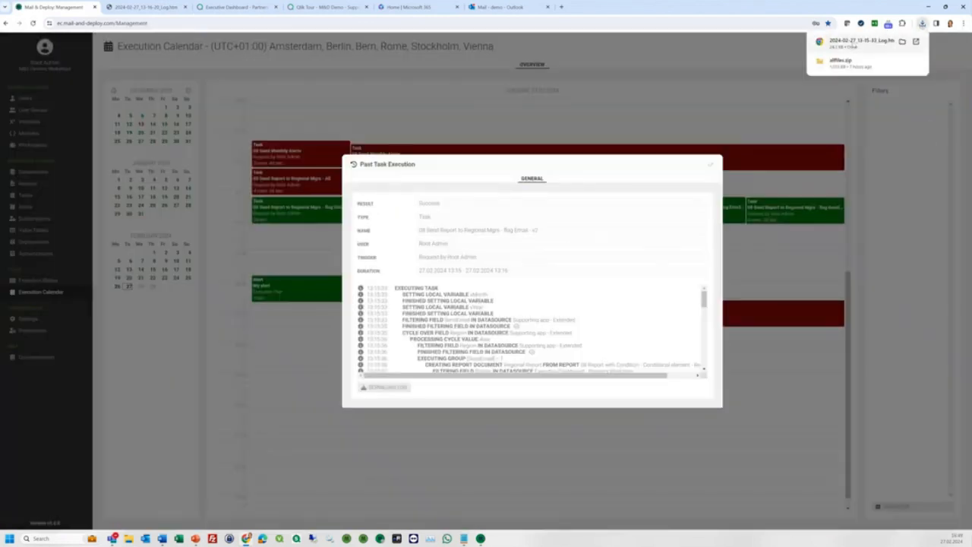
pyautogui.click(860, 43)
pyautogui.scroll(-5, 183, 175)
pyautogui.scroll(4, 206, 174)
pyautogui.moveTo(410, 215); pyautogui.dragTo(88, 219)
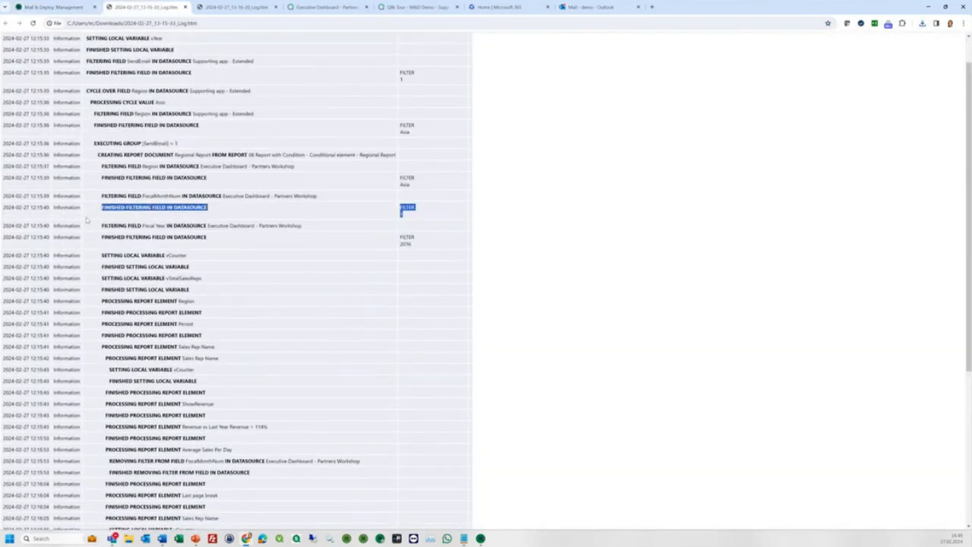
pyautogui.scroll(-4, 114, 219)
pyautogui.scroll(-3, 425, 115)
pyautogui.scroll(5, 427, 115)
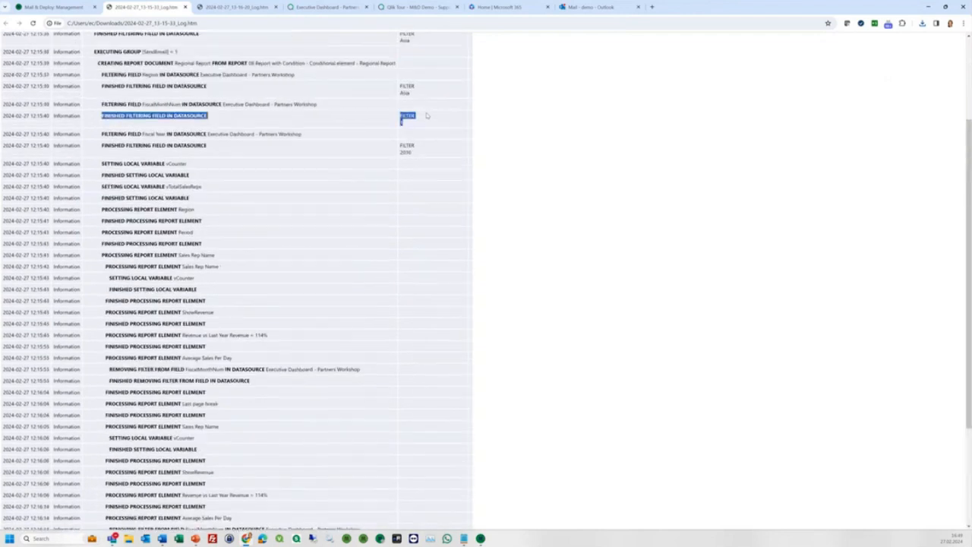
pyautogui.scroll(3, 426, 117)
pyautogui.doubleClick(405, 115)
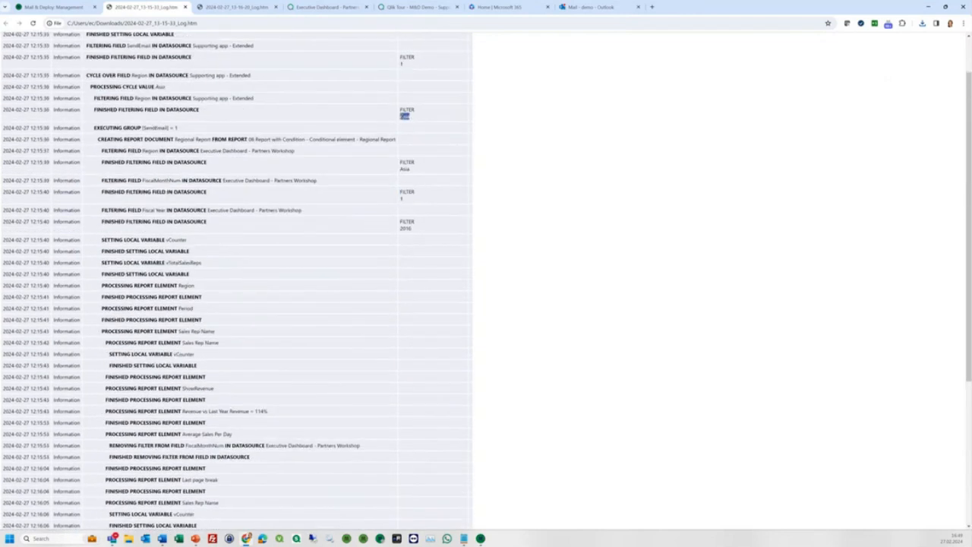
pyautogui.scroll(2, 319, 76)
pyautogui.doubleClick(140, 99)
pyautogui.doubleClick(402, 118)
pyautogui.doubleClick(402, 253)
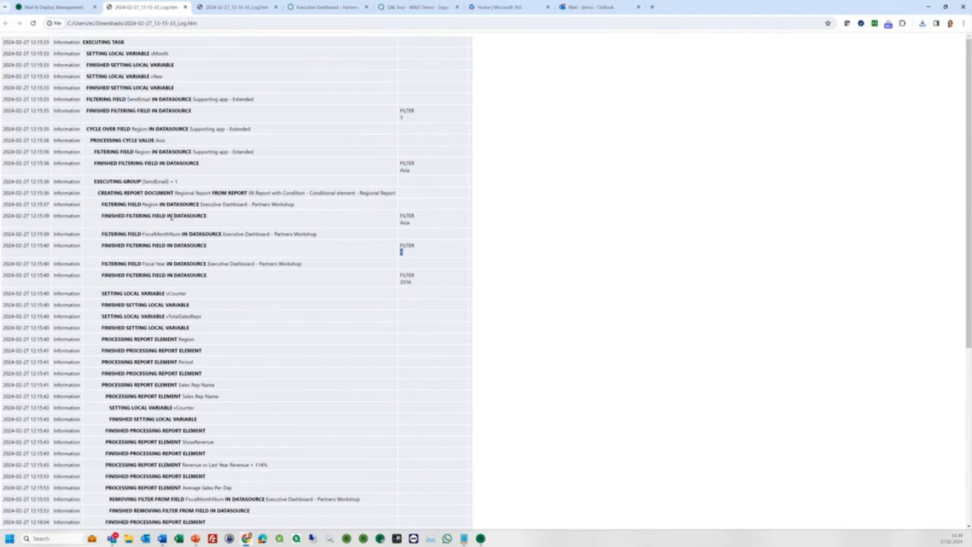
# Download the v1 flag-email run's log as HTML and open it to the Africa cycle entry.
pyautogui.click(86, 8)
pyautogui.click(711, 165)
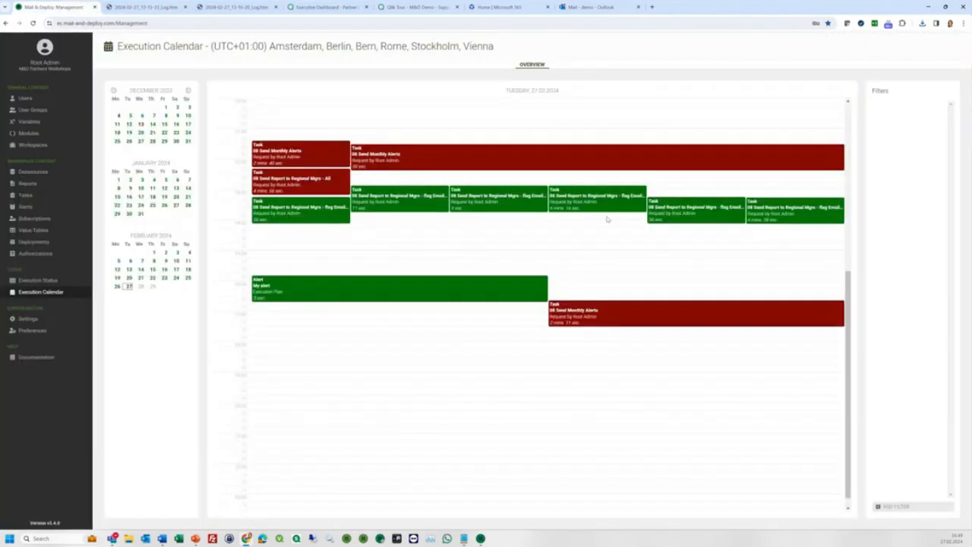
pyautogui.click(446, 210)
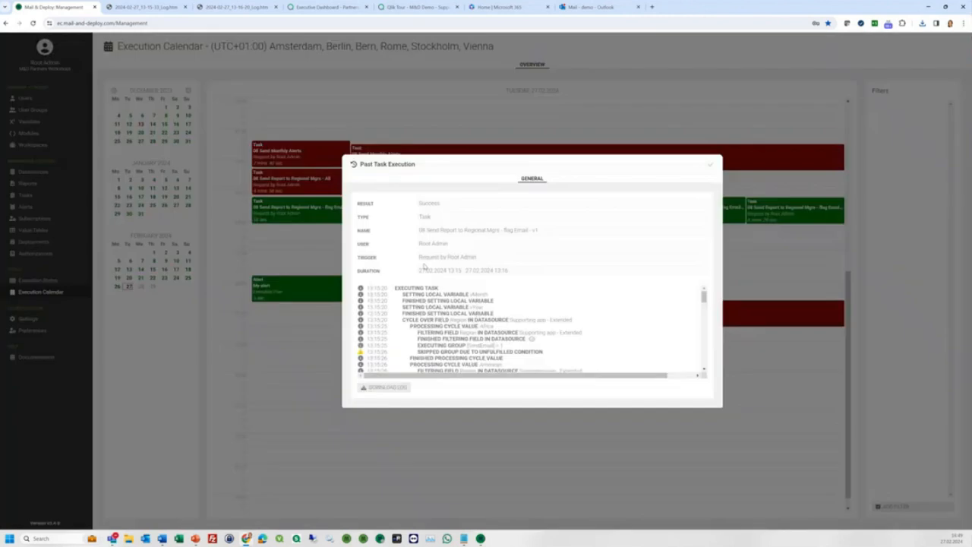
pyautogui.click(378, 394)
pyautogui.click(465, 246)
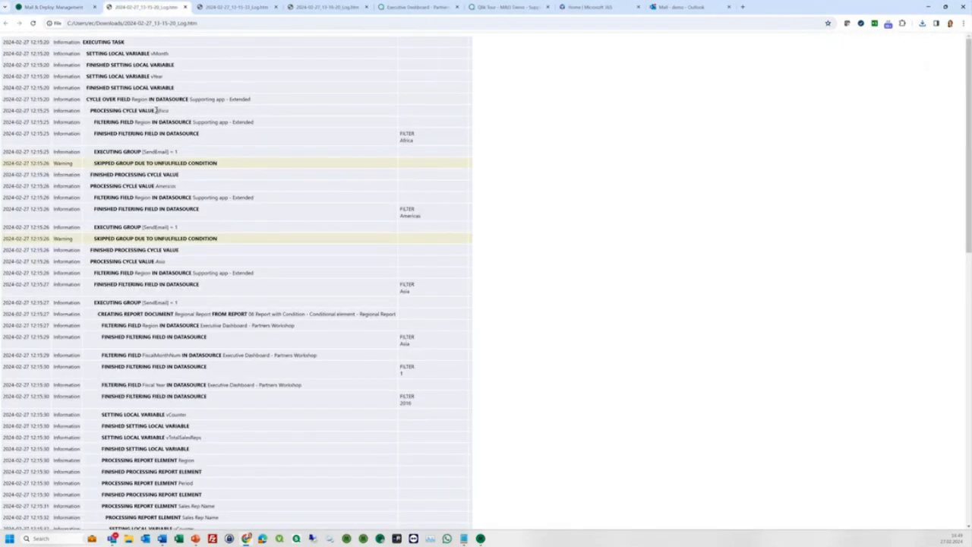
pyautogui.moveTo(156, 110); pyautogui.dragTo(168, 110)
# Confirm the v1 log's SendEmail = 1 condition skips Africa, then close the run details.
pyautogui.moveTo(140, 154); pyautogui.dragTo(186, 154)
pyautogui.moveTo(96, 163); pyautogui.dragTo(227, 165)
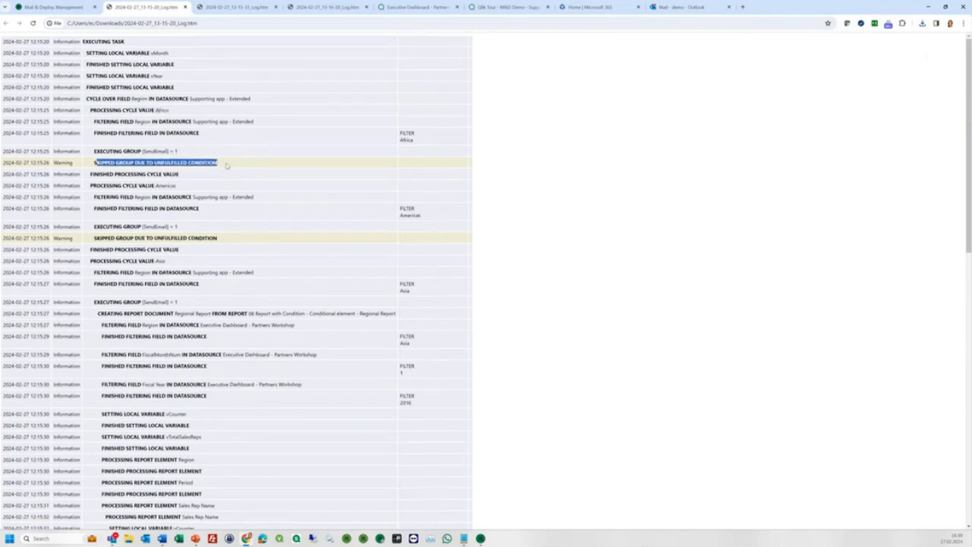
pyautogui.scroll(-10, 227, 165)
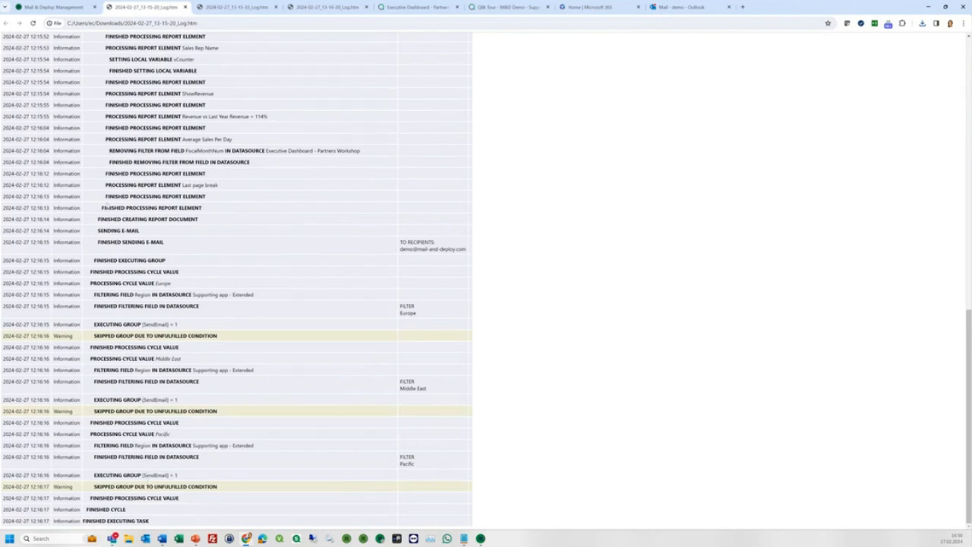
pyautogui.click(53, 7)
pyautogui.click(711, 166)
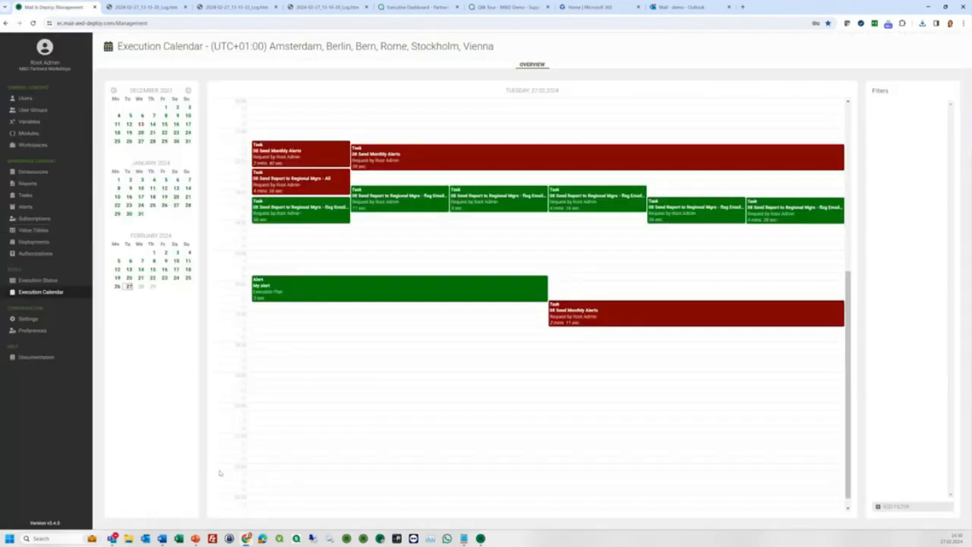